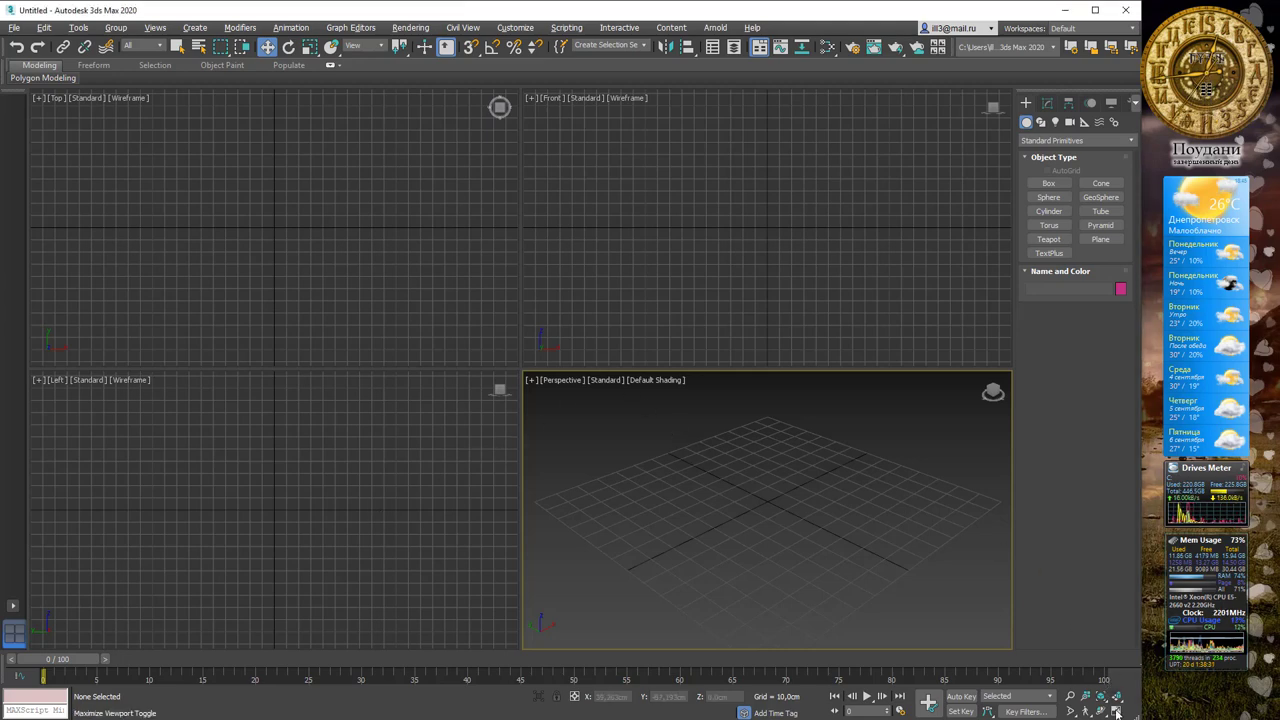
Step: Maximize the Perspective viewport so it fills the workspace as a single view
{"action": "left_click", "coordinate": [1117, 712]}
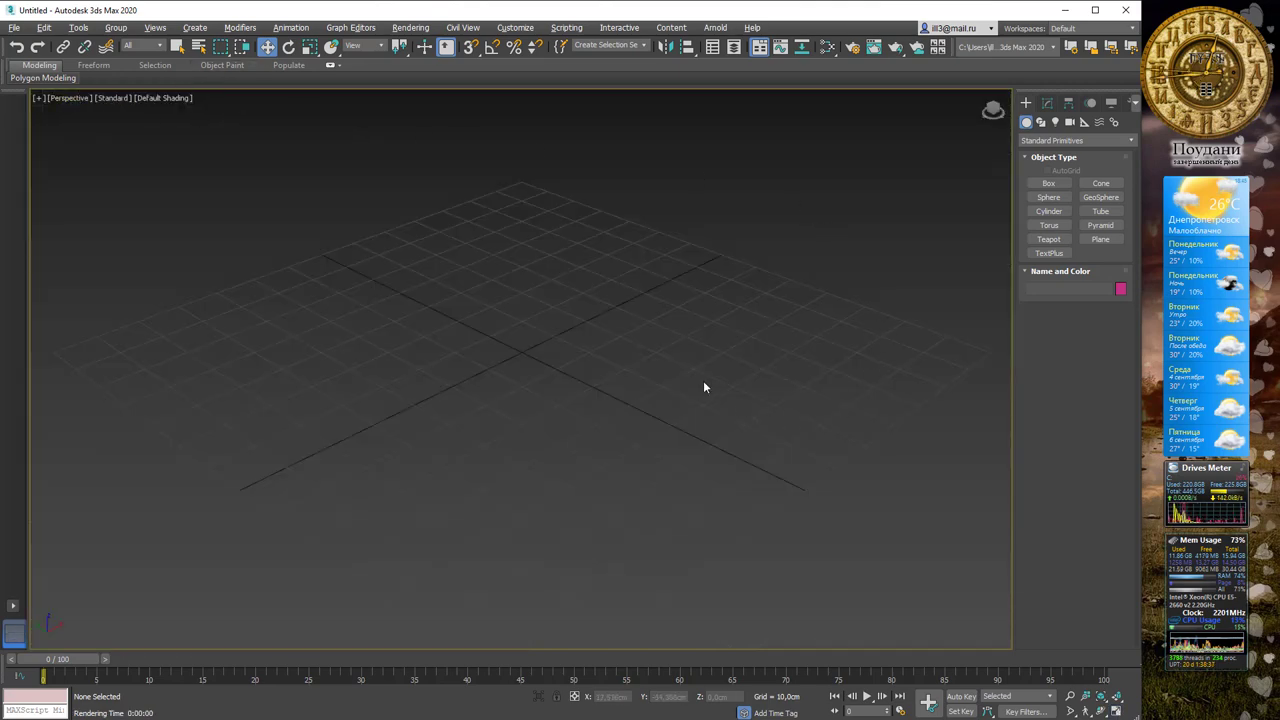
Step: Draw Plane001, a large ground plane about 125.9 × 141.6 cm, across the Perspective view
{"action": "left_click", "coordinate": [1100, 239]}
{"action": "left_click_drag", "start_coordinate": [183, 306], "coordinate": [997, 284]}
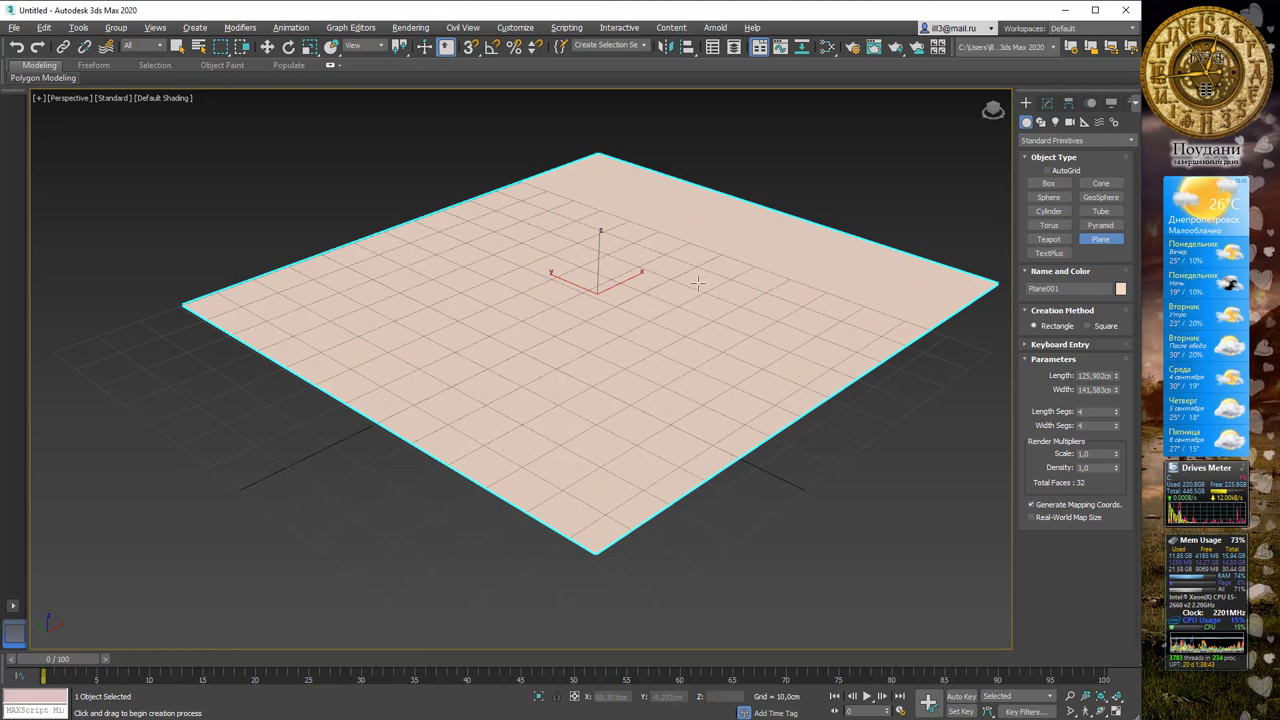
{"action": "mouse_move", "coordinate": [700, 284]}
{"action": "middle_mouse_down"}
{"action": "mouse_move", "coordinate": [680, 280]}
{"action": "mouse_move", "coordinate": [648, 308]}
{"action": "middle_mouse_up"}
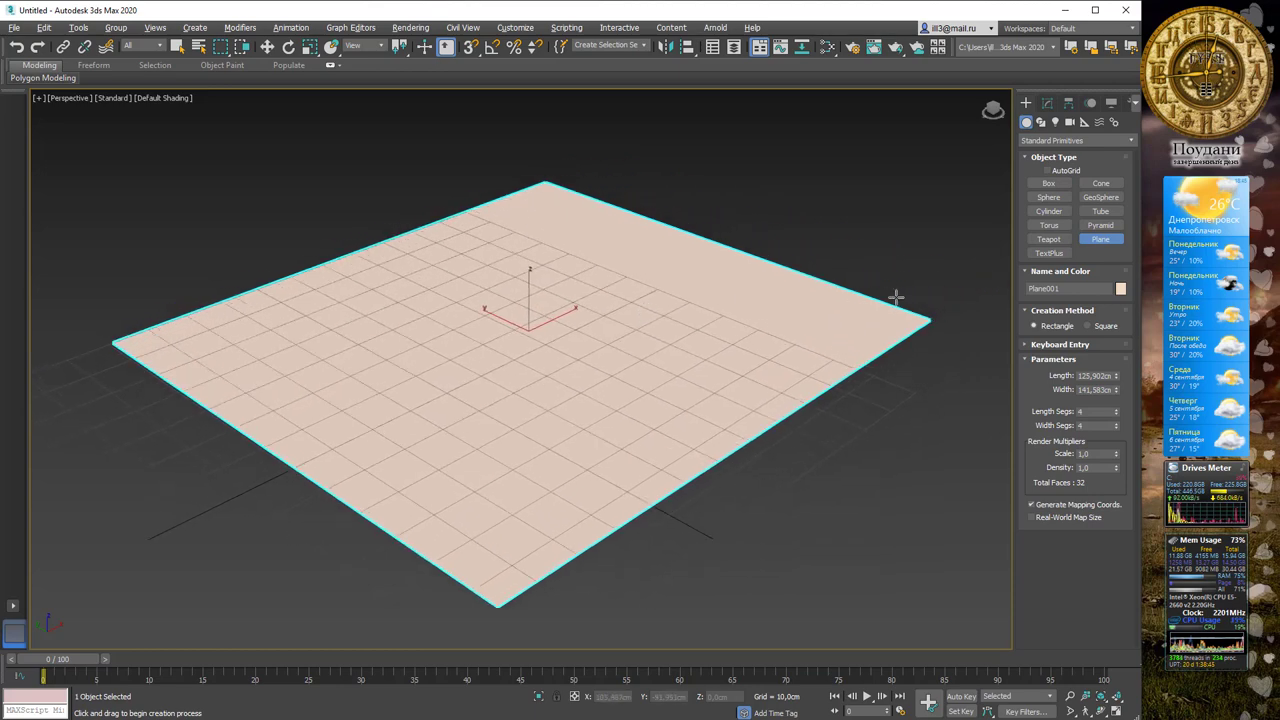
{"action": "left_click", "coordinate": [1048, 183]}
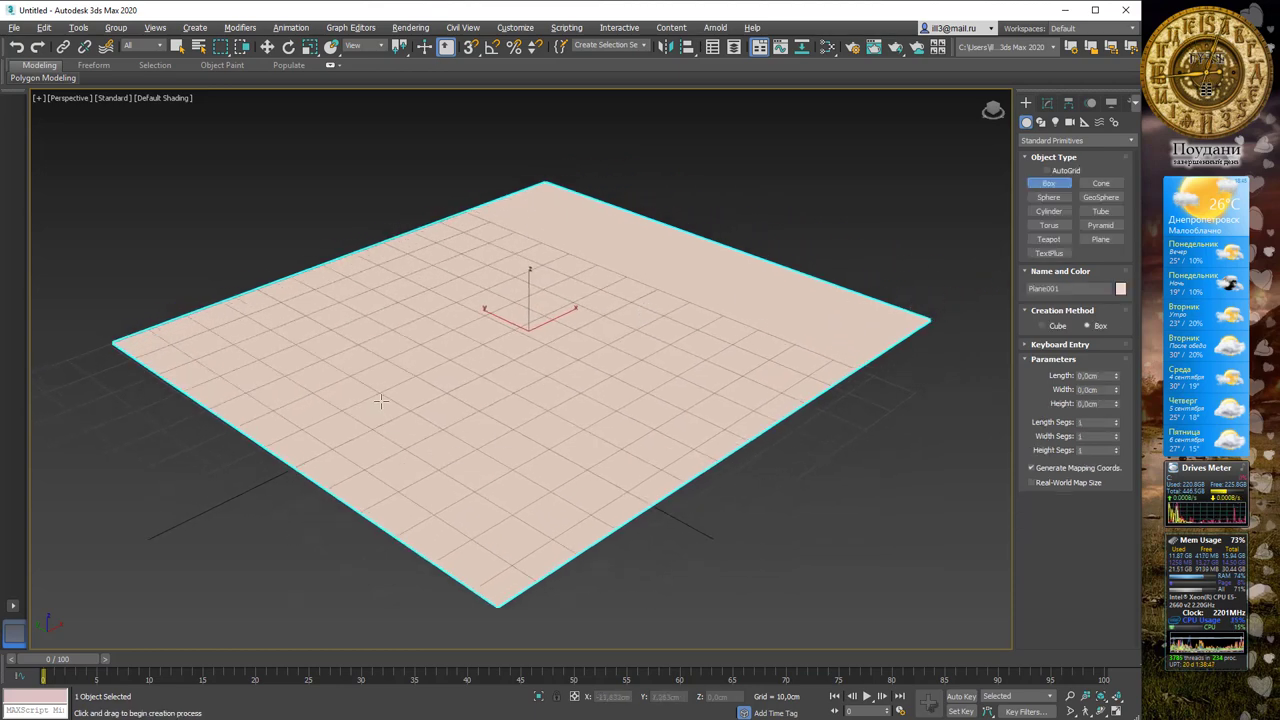
Step: Draw Box001, a roughly 22.9 × 19.5 × 19.9 cm blue cube, on the plane
{"action": "left_click_drag", "start_coordinate": [388, 403], "coordinate": [531, 410]}
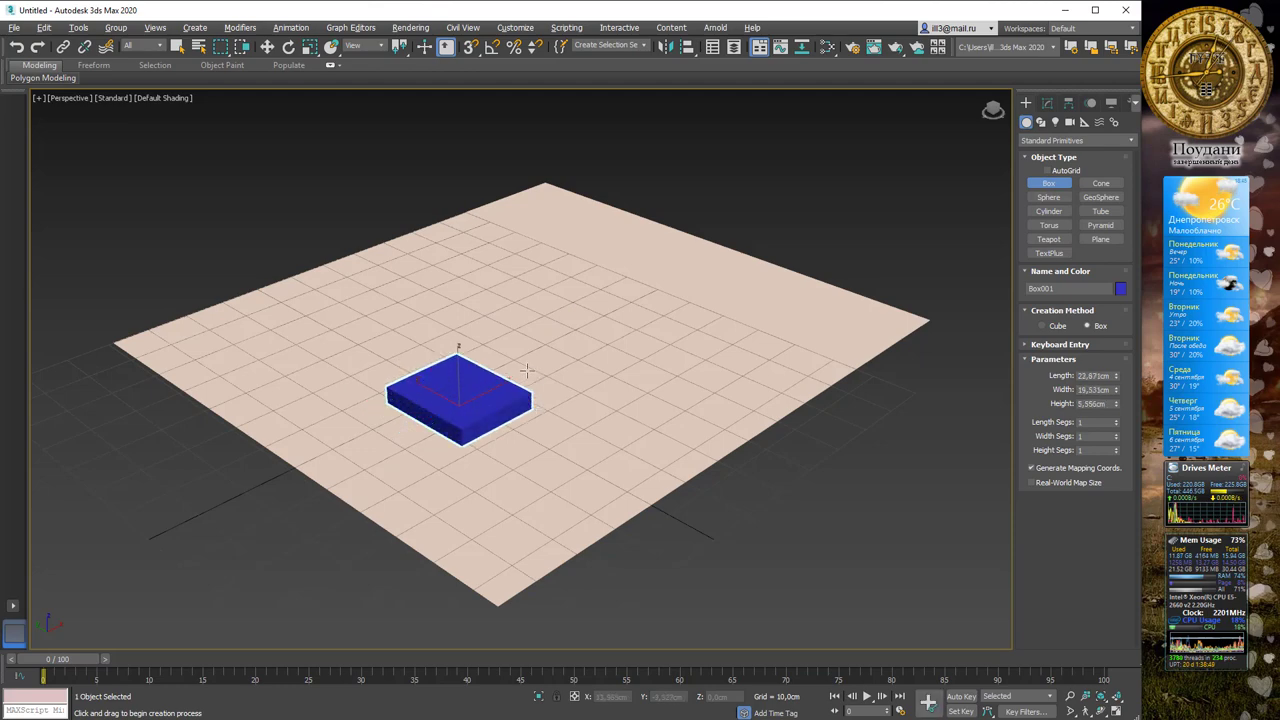
{"action": "left_click", "coordinate": [515, 305]}
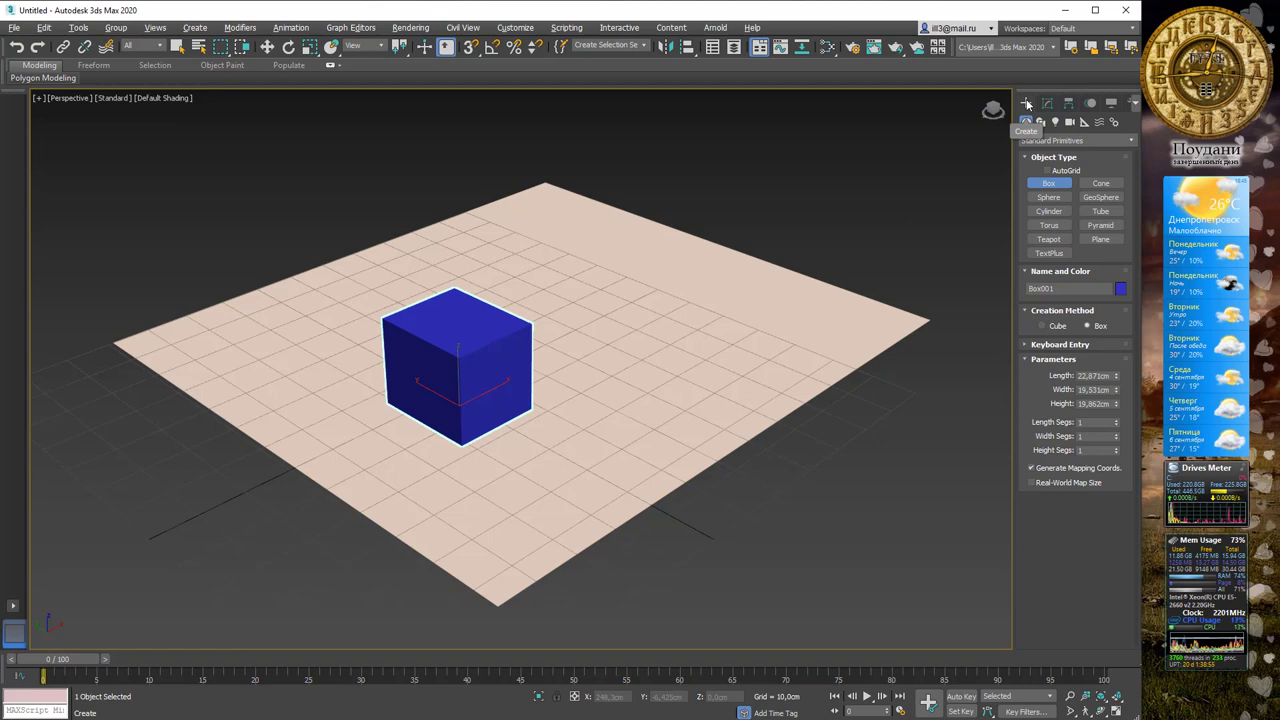
{"action": "left_click", "coordinate": [1048, 104]}
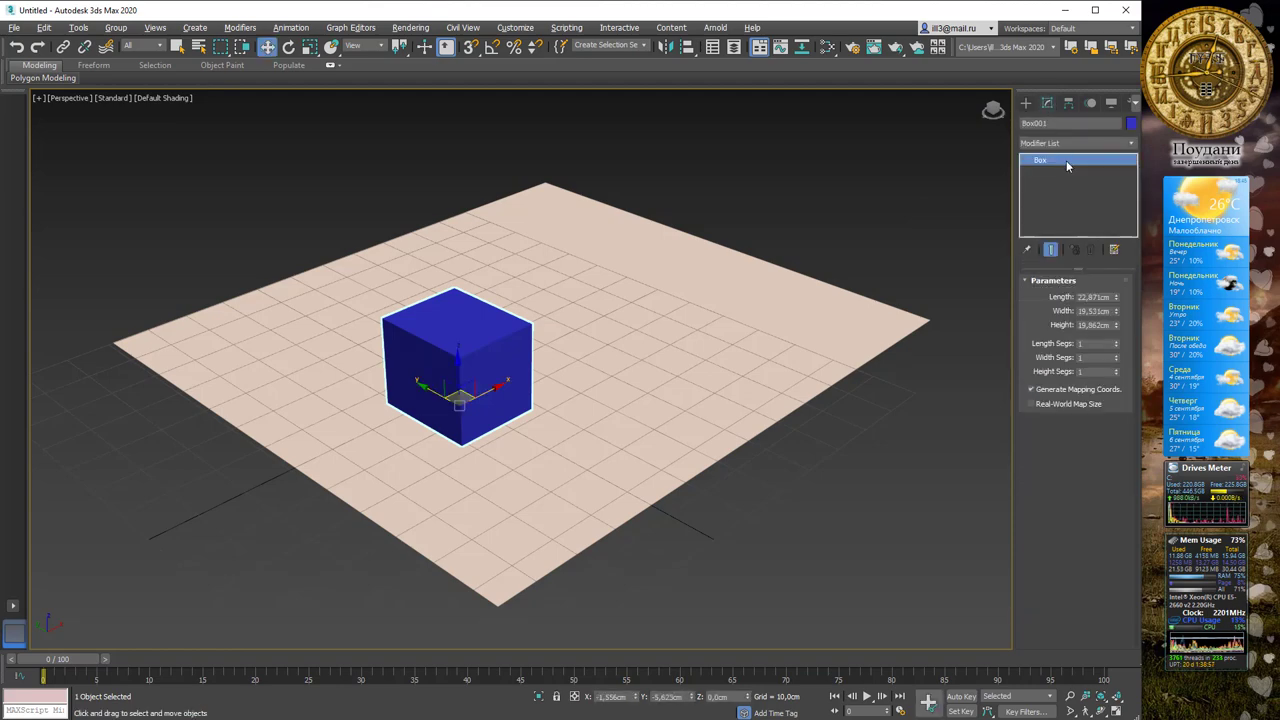
Step: Set the box Length, Width and Height each to 20 cm
{"action": "left_click", "coordinate": [1095, 297]}
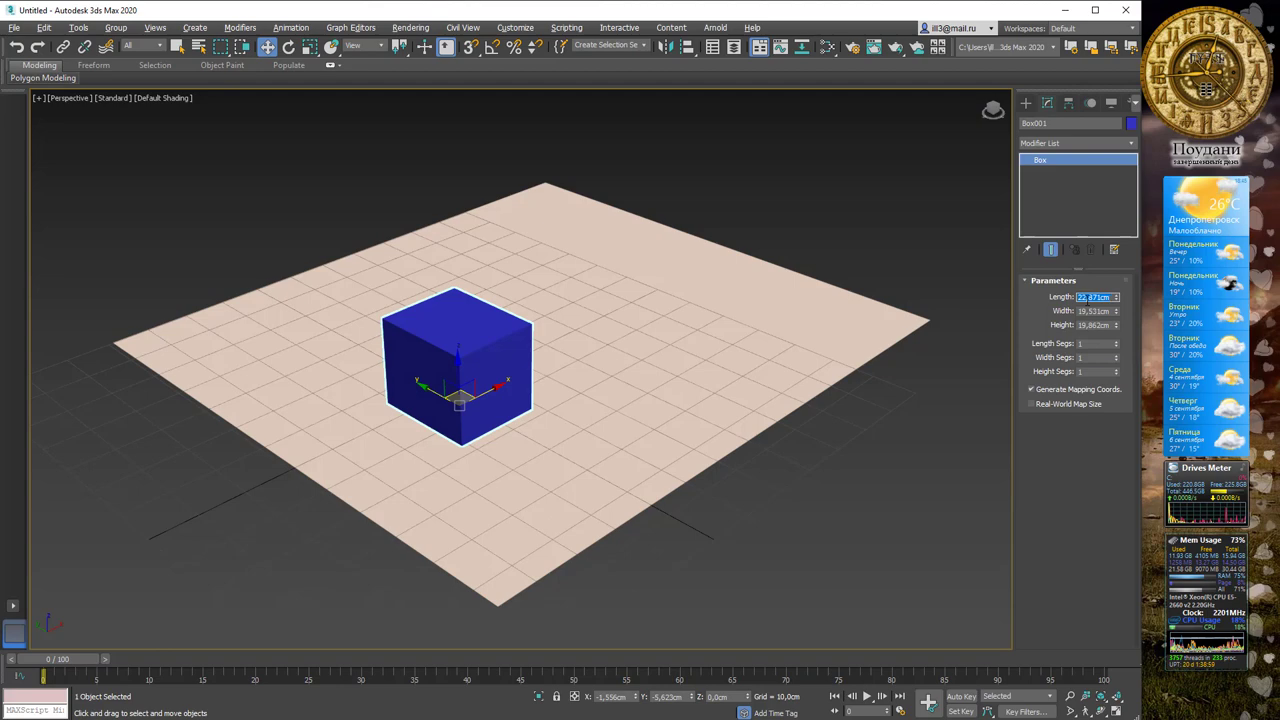
{"action": "type", "text": "20"}
{"action": "key", "text": "Tab"}
{"action": "type", "text": "20"}
{"action": "key", "text": "Tab"}
{"action": "type", "text": "20"}
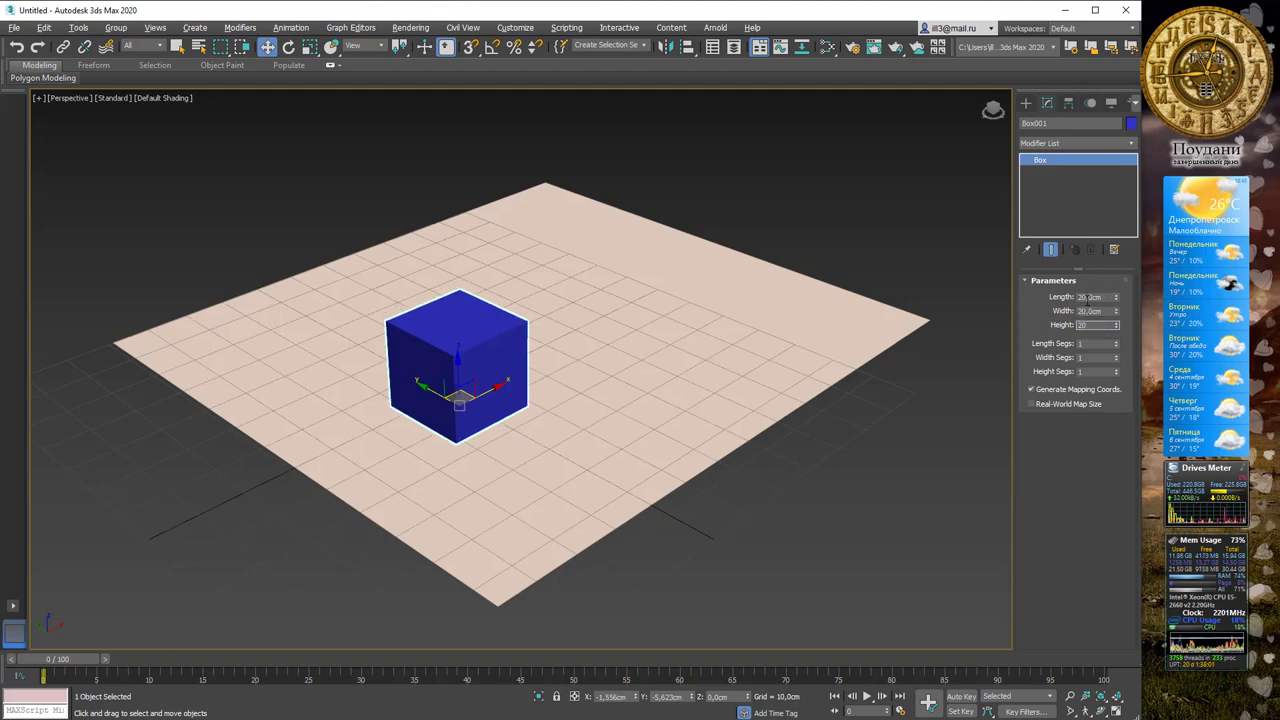
{"action": "key", "text": "Return"}
Step: Enlarge the ground plane to about 138 × 315 cm and move the cube toward its left end
{"action": "middle_click_drag", "start_coordinate": [510, 378], "coordinate": [470, 360]}
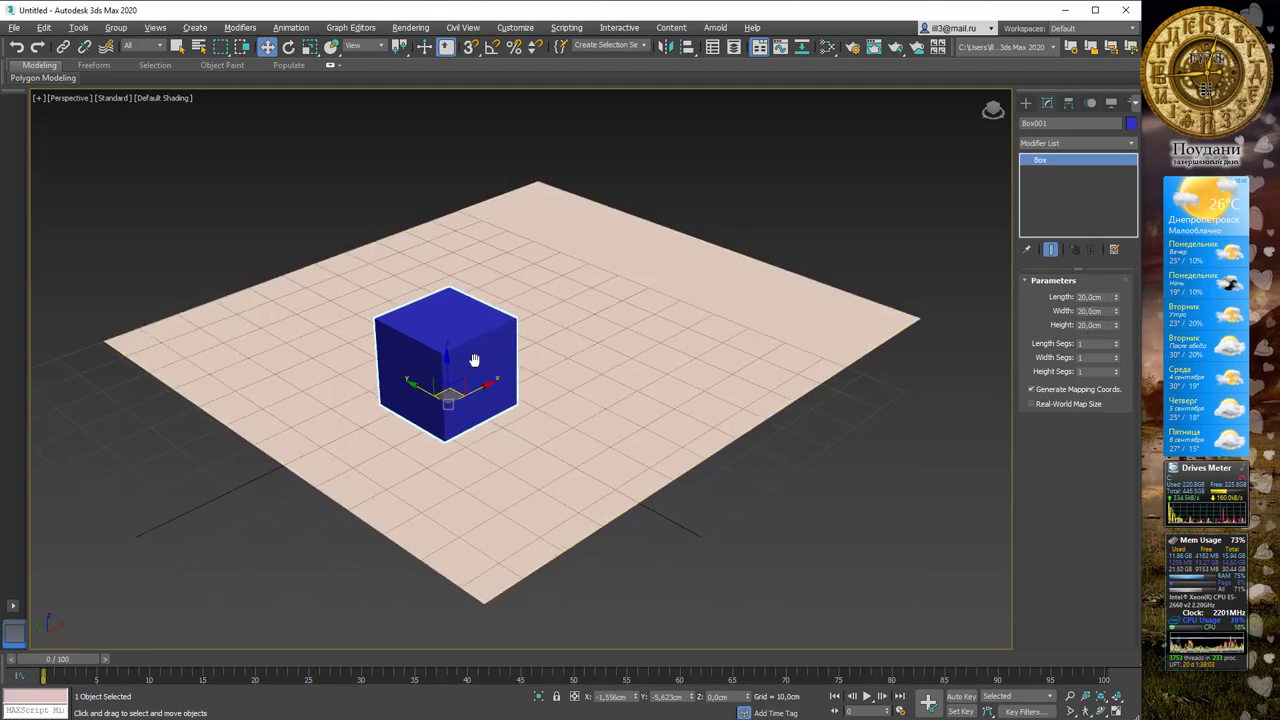
{"action": "left_click", "coordinate": [665, 286]}
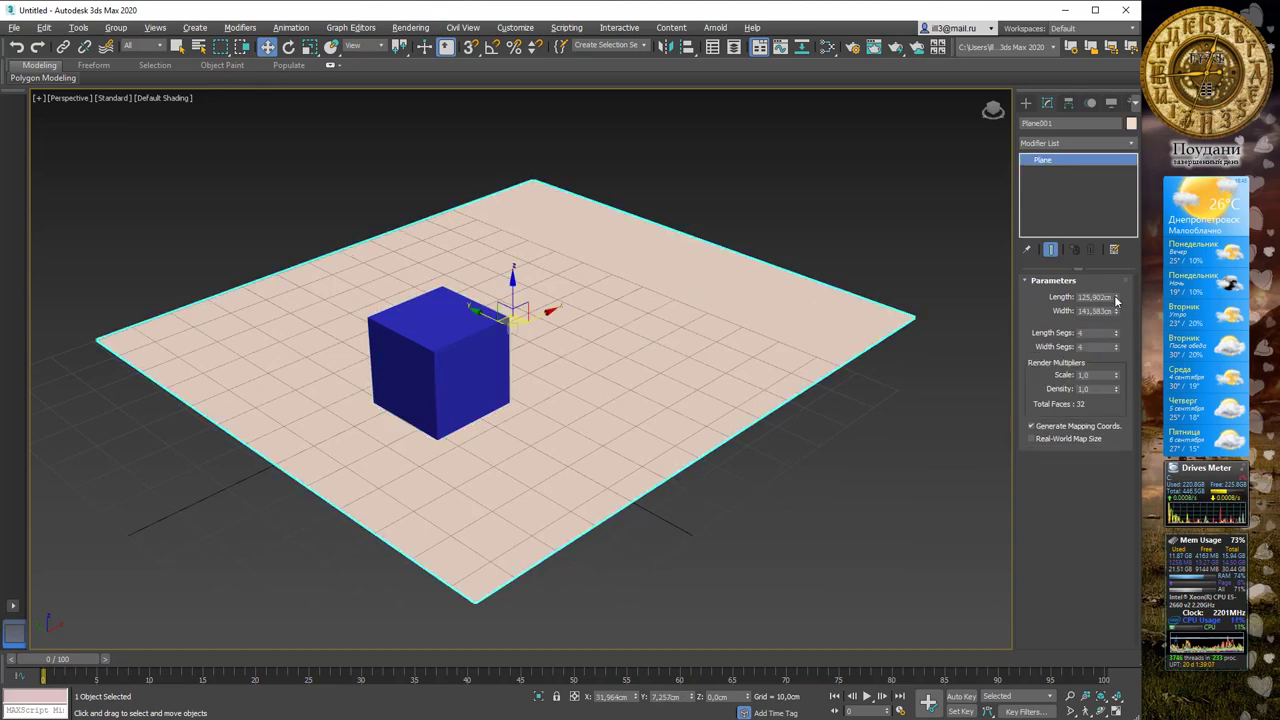
{"action": "left_click_drag", "start_coordinate": [1116, 298], "coordinate": [1117, 265]}
{"action": "left_click", "coordinate": [488, 350]}
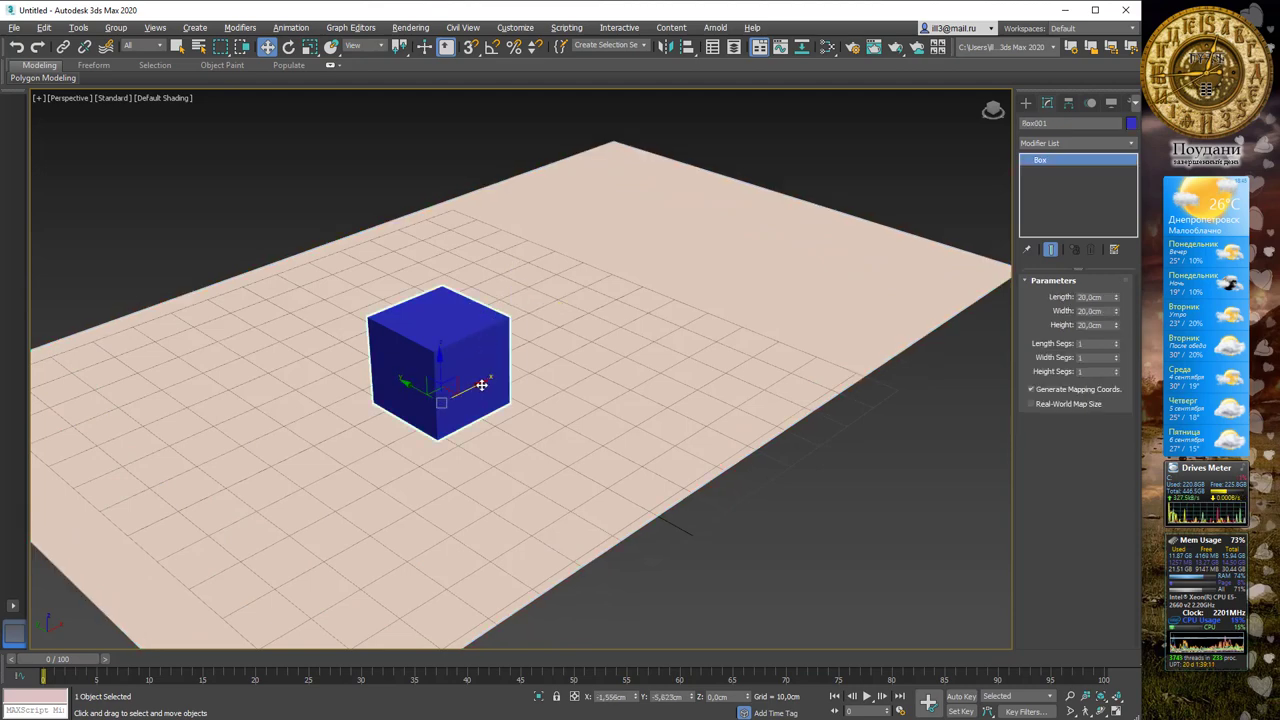
{"action": "left_click_drag", "start_coordinate": [481, 385], "coordinate": [378, 432]}
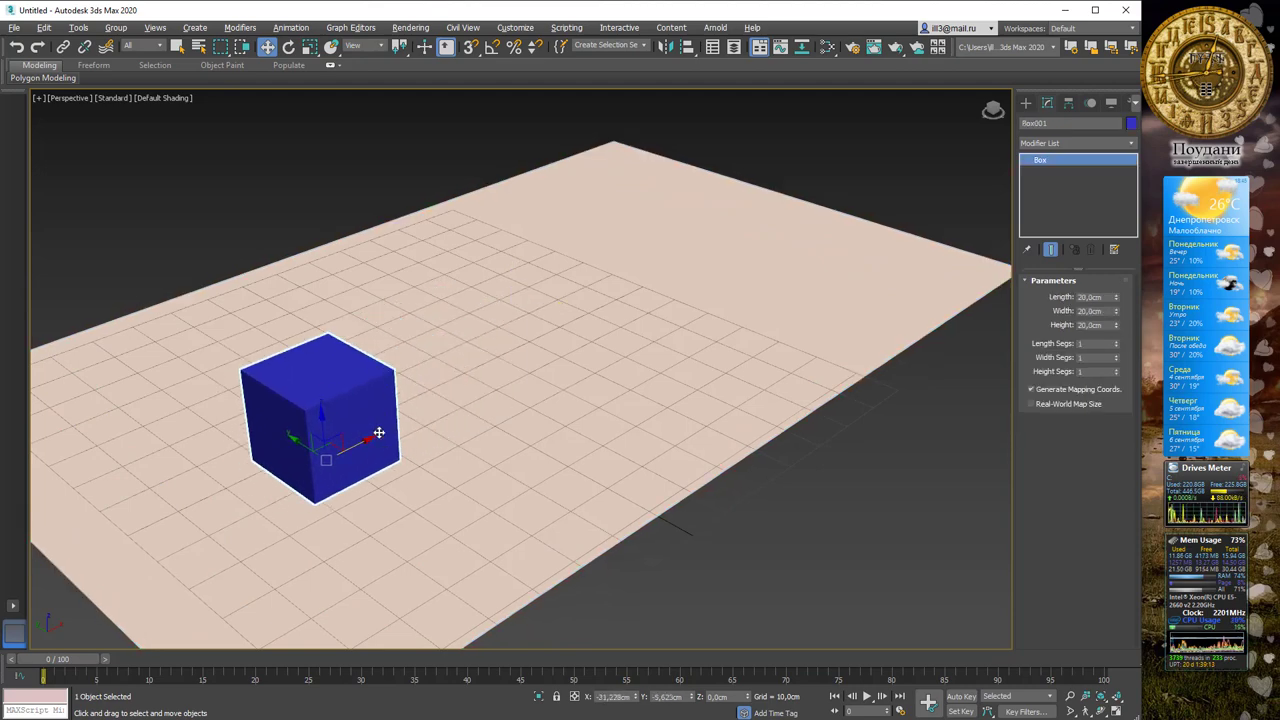
{"action": "middle_click_drag", "start_coordinate": [486, 363], "coordinate": [510, 305]}
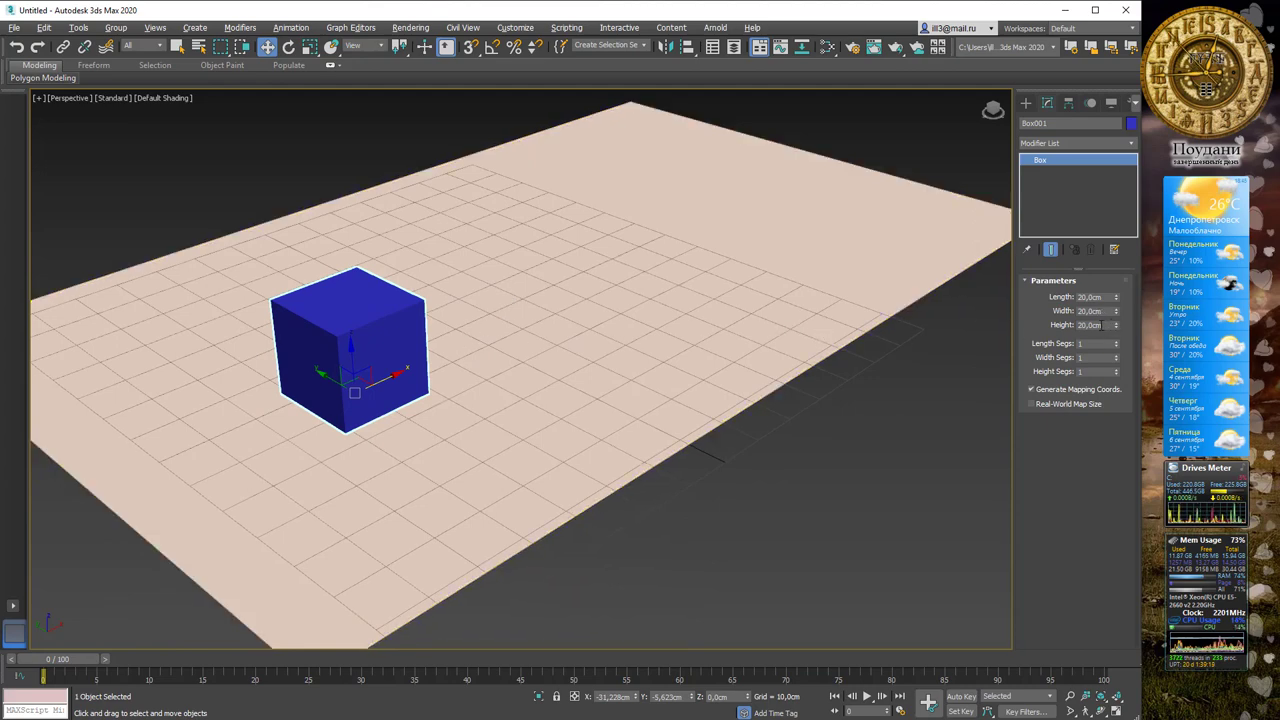
Step: Set the box Height to 0 cm and Shift-drag a copy to the right
{"action": "double_click", "coordinate": [1095, 325]}
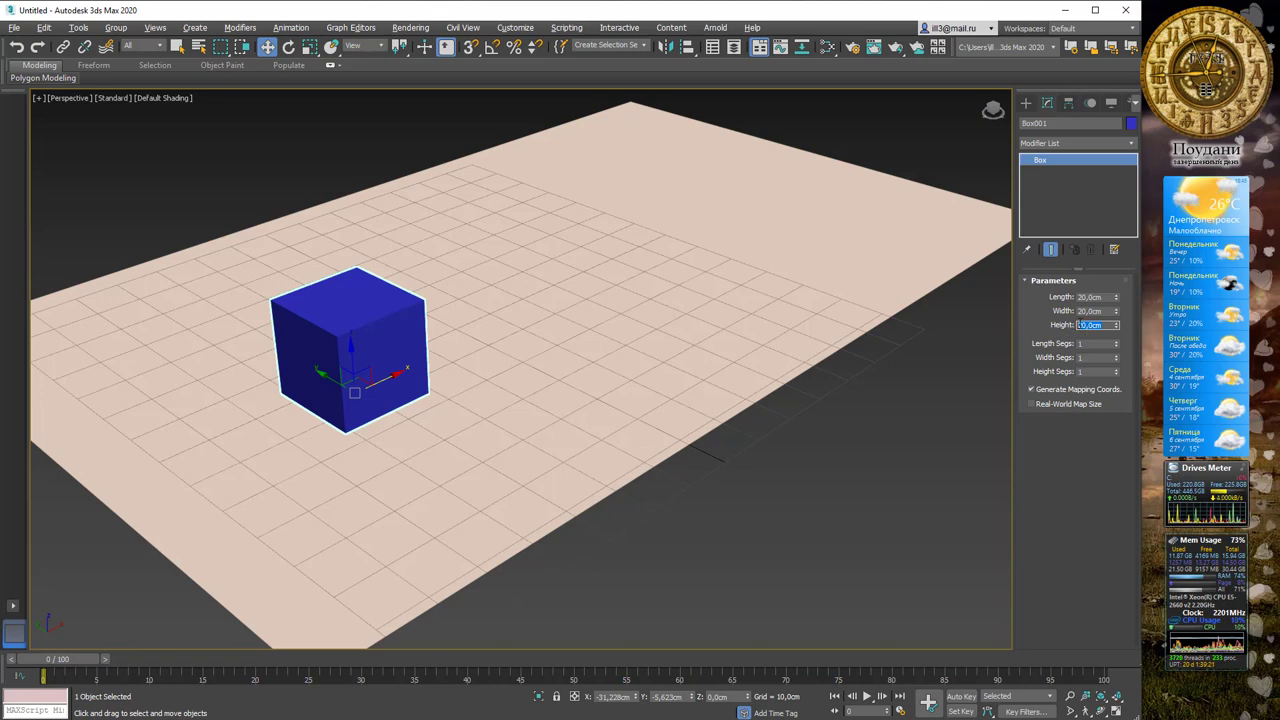
{"action": "type", "text": "0"}
{"action": "key", "text": "Return"}
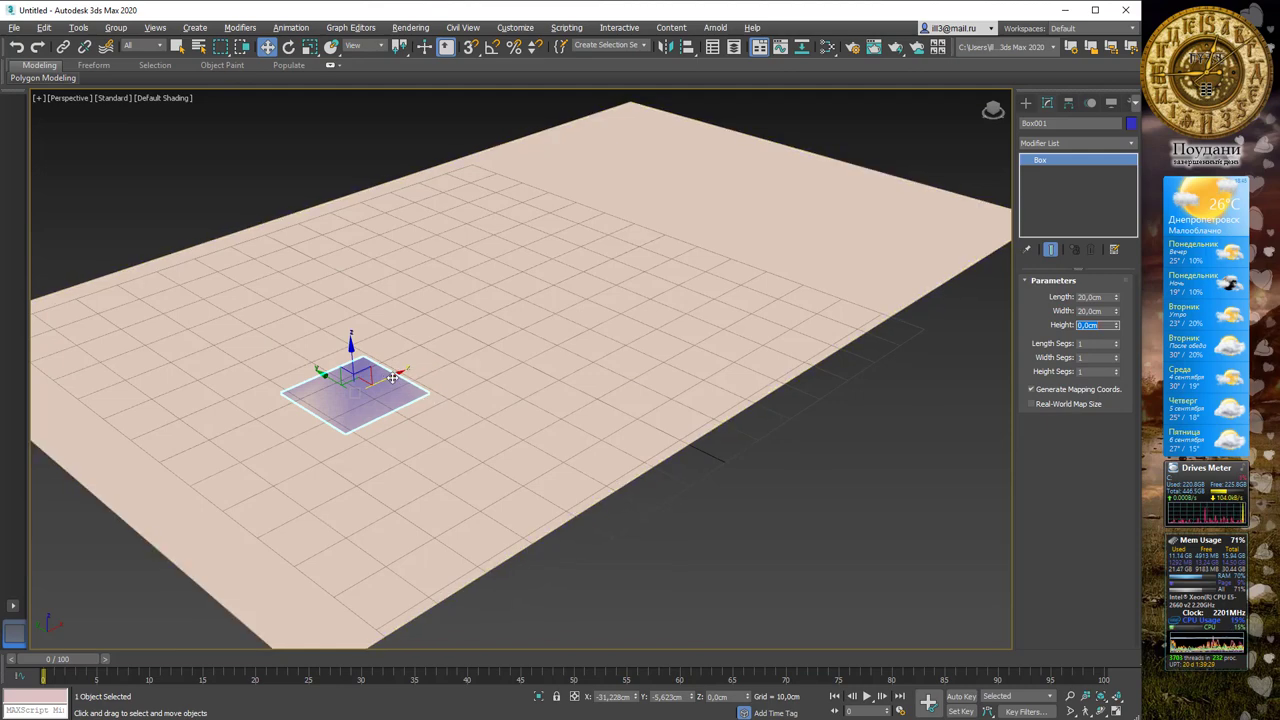
{"action": "left_click_drag", "start_coordinate": [390, 375], "coordinate": [494, 330]}
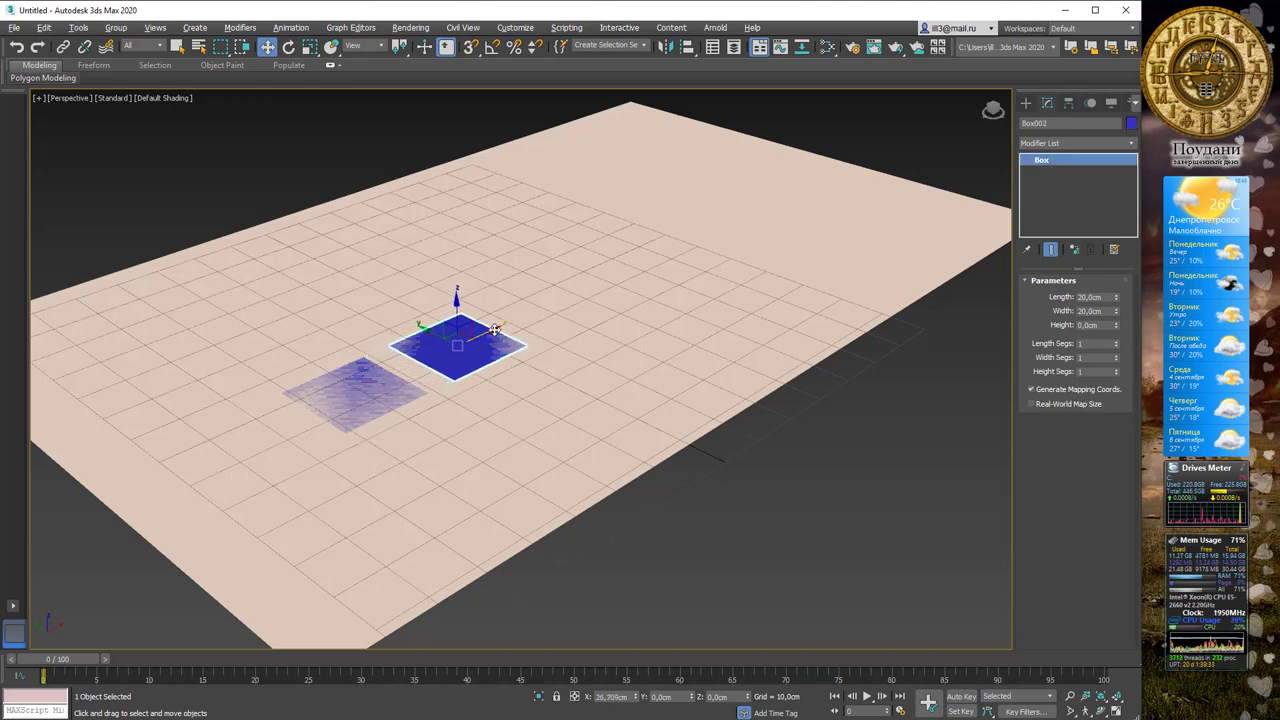
Step: Clone the flat square as a Copy with 4 copies, forming the row Box002–Box005
{"action": "mouse_move", "coordinate": [551, 290]}
{"action": "left_mouse_down"}
{"action": "mouse_move", "coordinate": [591, 250]}
{"action": "mouse_move", "coordinate": [609, 259]}
{"action": "left_mouse_up"}
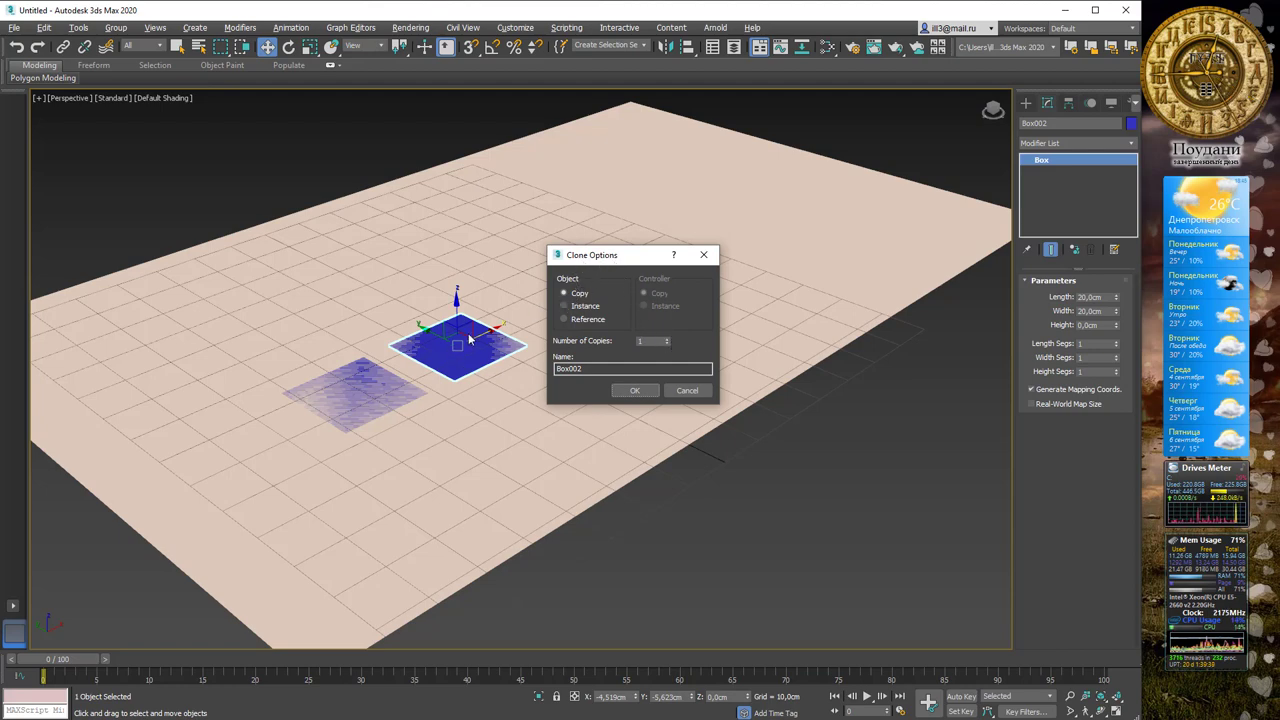
{"action": "double_click", "coordinate": [667, 340]}
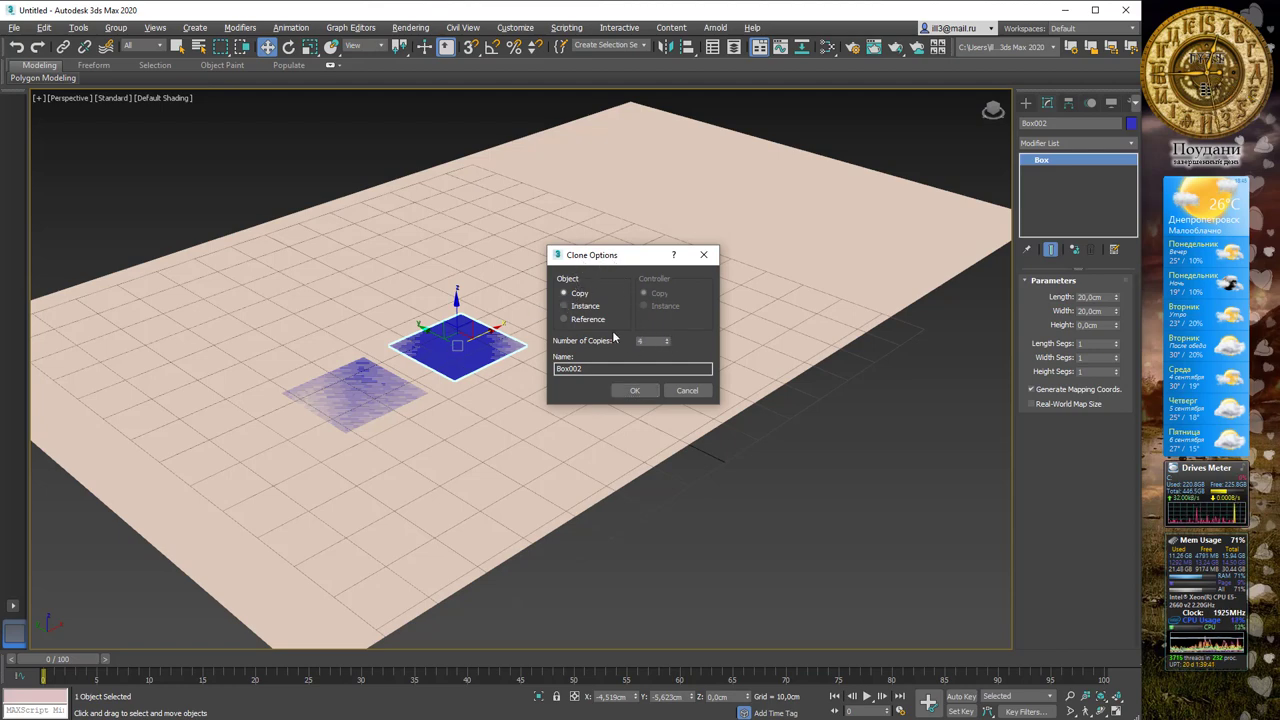
{"action": "left_click", "coordinate": [632, 391]}
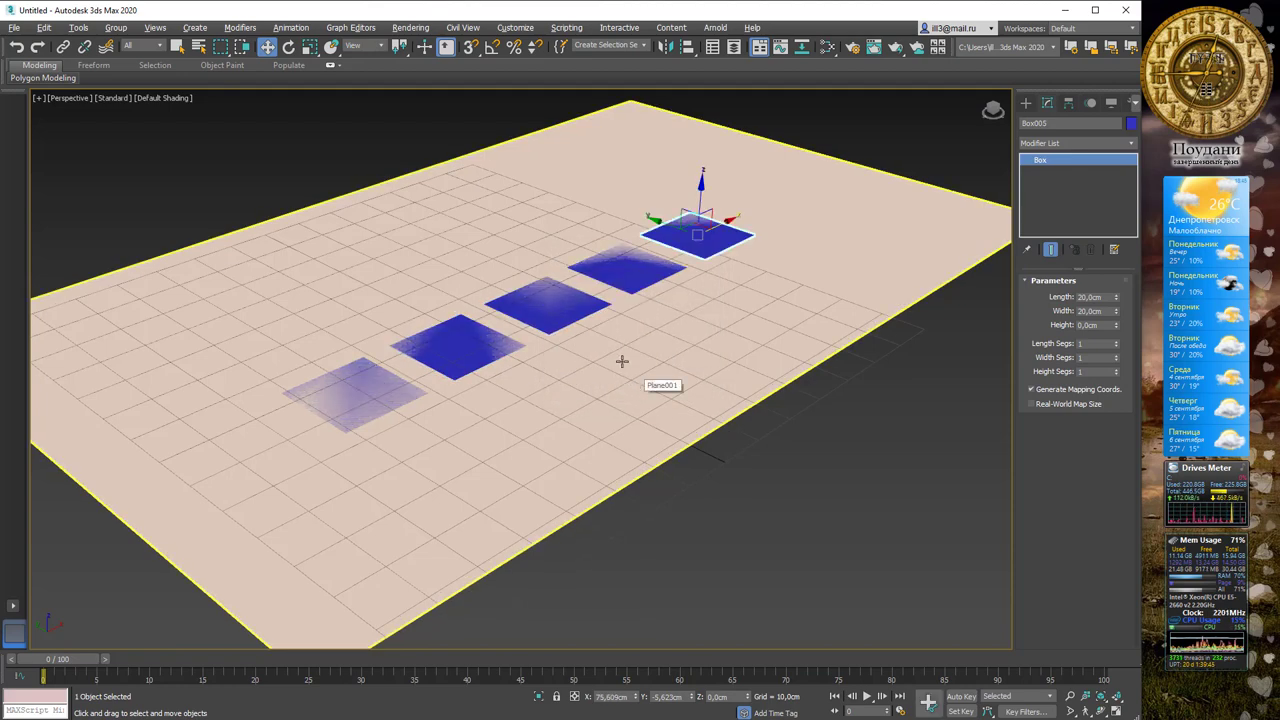
{"action": "scroll", "coordinate": [622, 361], "scroll_direction": "up", "scroll_amount": 3}
{"action": "scroll", "coordinate": [635, 345], "scroll_direction": "down", "scroll_amount": 3}
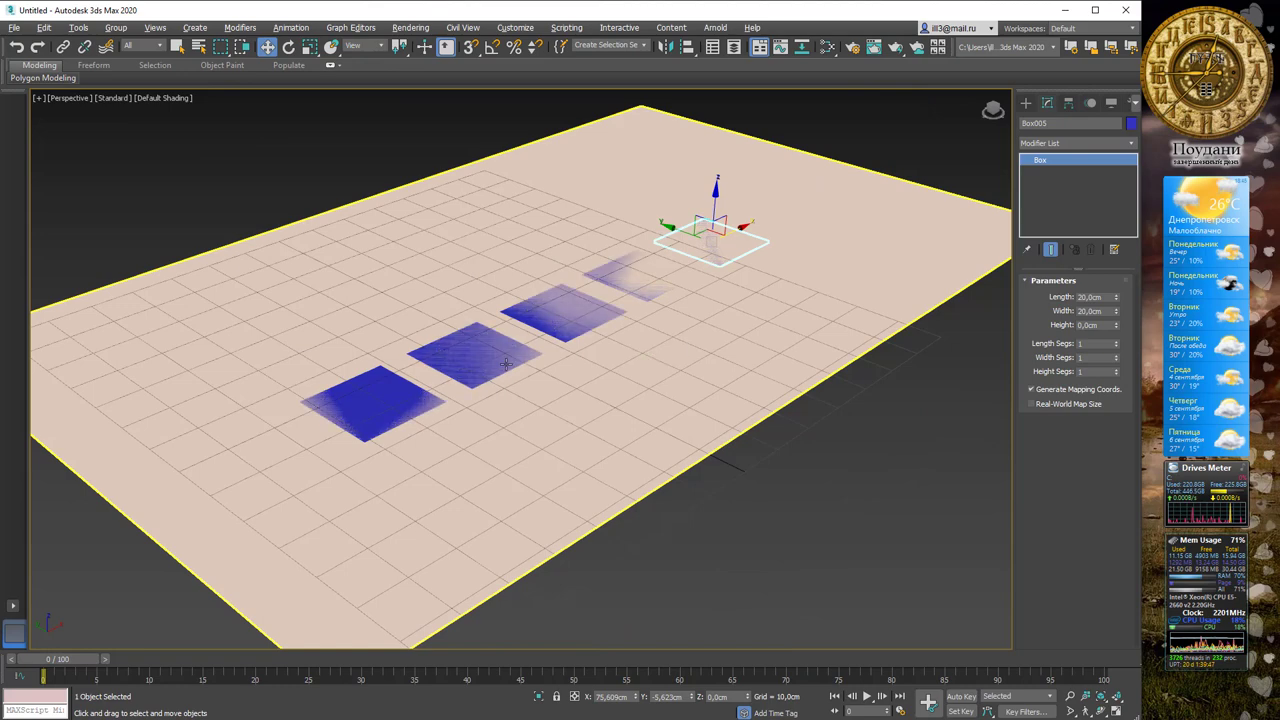
{"action": "middle_click_drag", "start_coordinate": [543, 429], "coordinate": [571, 420]}
Step: Switch to wireframe display and set the plane's Length and Width Segs to 1
{"action": "left_click", "coordinate": [744, 512]}
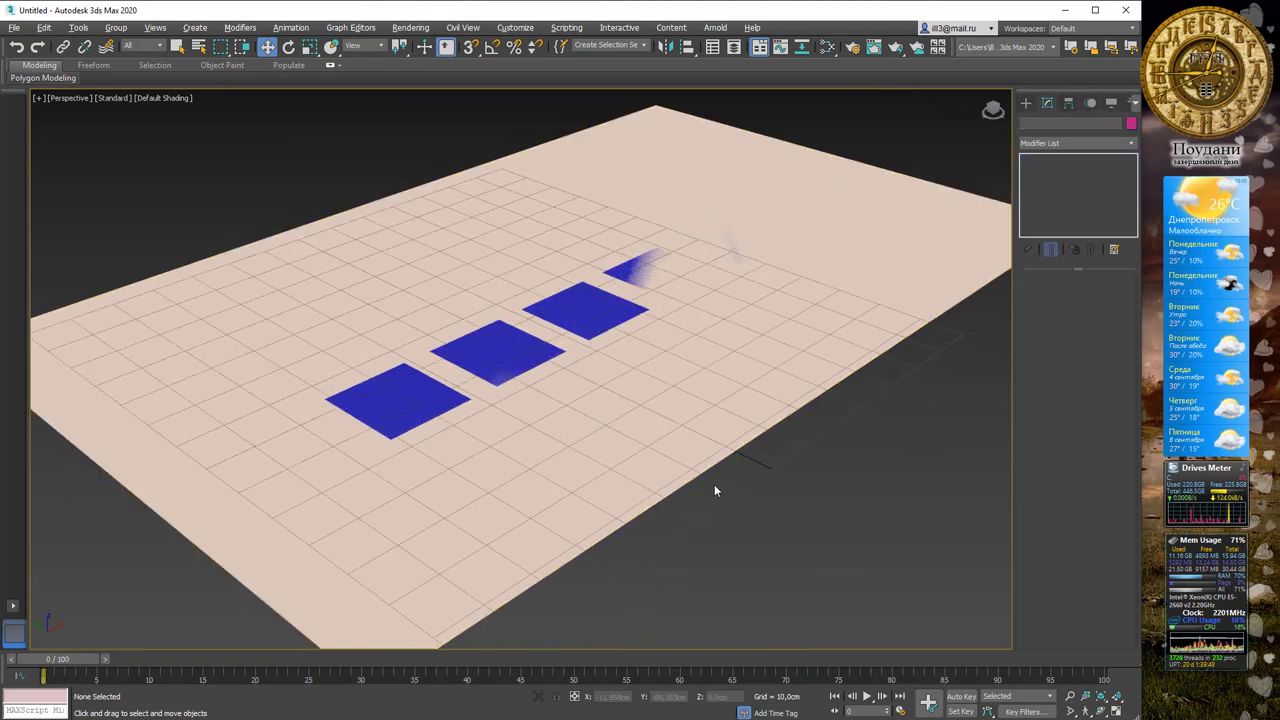
{"action": "key", "text": "F3"}
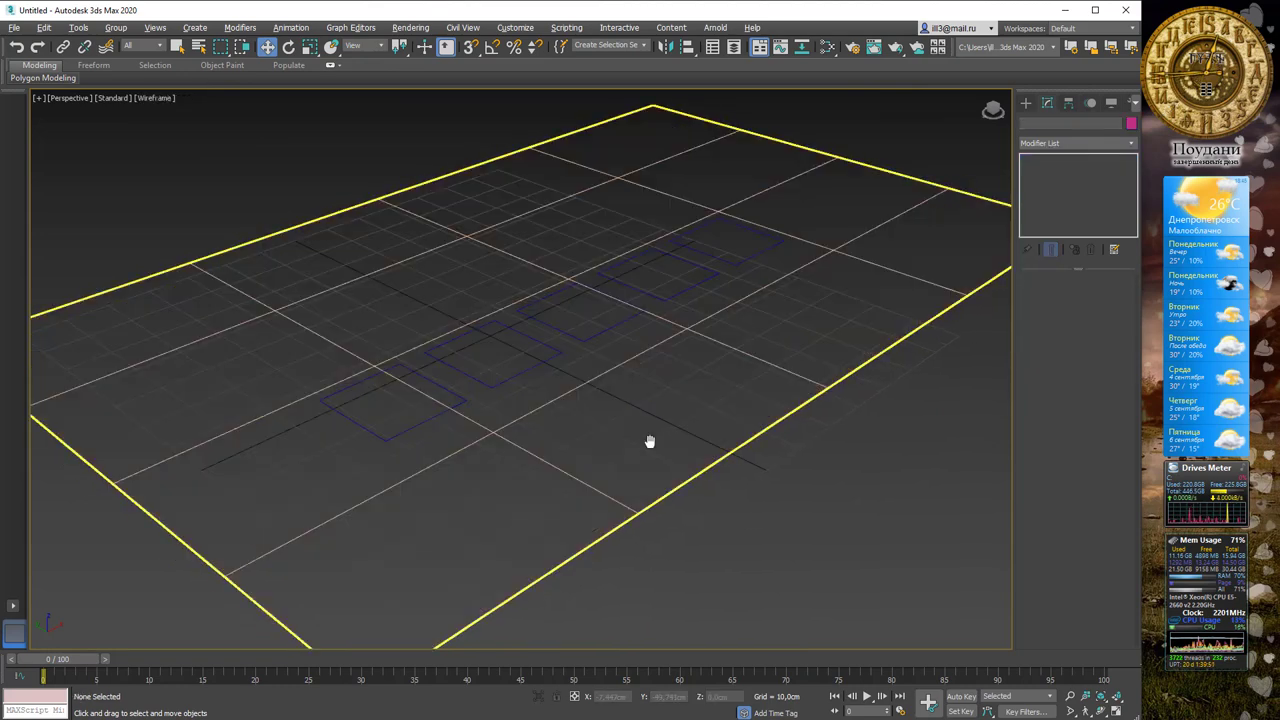
{"action": "left_click", "coordinate": [797, 378]}
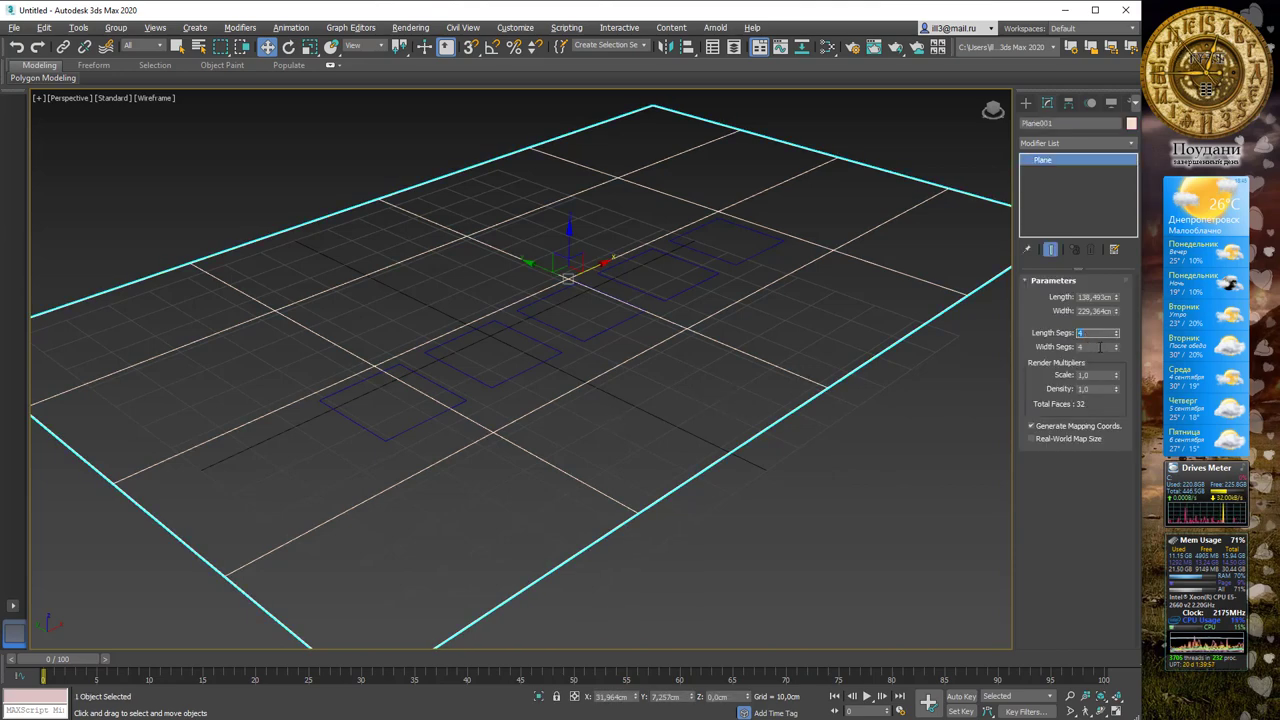
{"action": "type", "text": "1"}
{"action": "key", "text": "Tab"}
{"action": "type", "text": "1"}
{"action": "key", "text": "Return"}
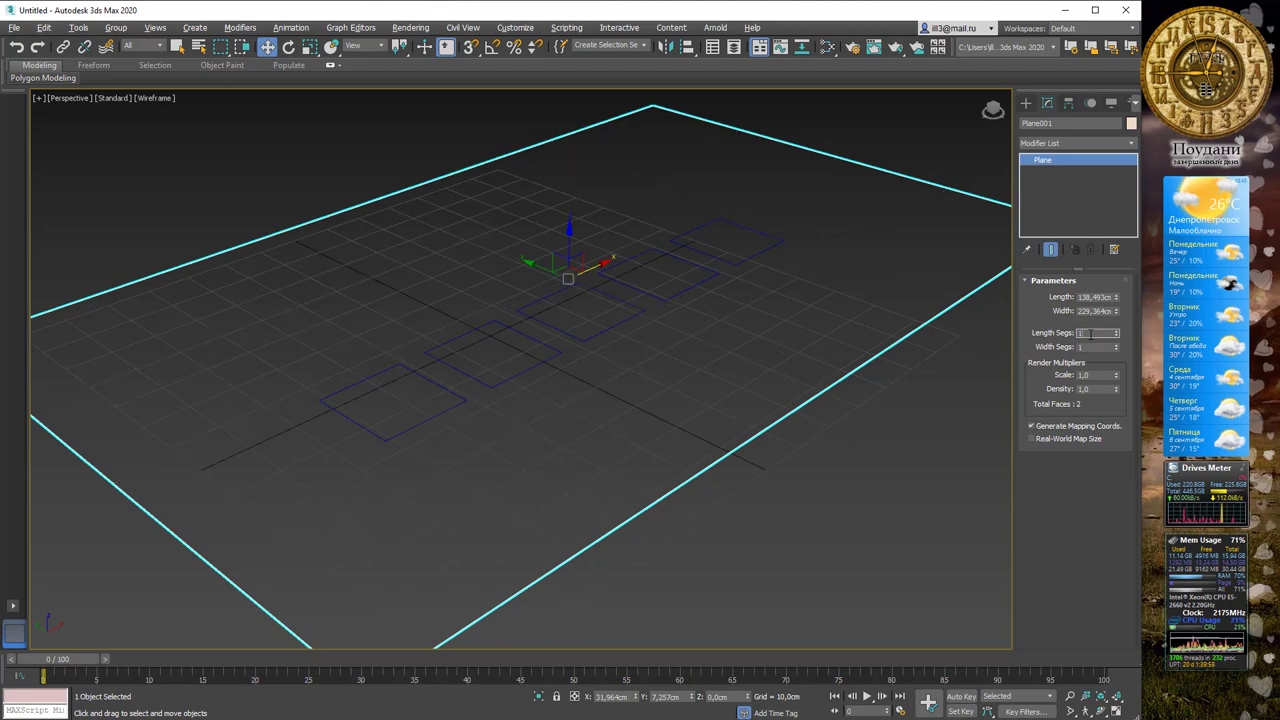
Step: Select the first flat square, Box001, and orbit to a lower viewing angle
{"action": "mouse_move", "coordinate": [682, 332]}
{"action": "middle_mouse_down"}
{"action": "mouse_move", "coordinate": [695, 315]}
{"action": "mouse_move", "coordinate": [676, 311]}
{"action": "middle_mouse_up"}
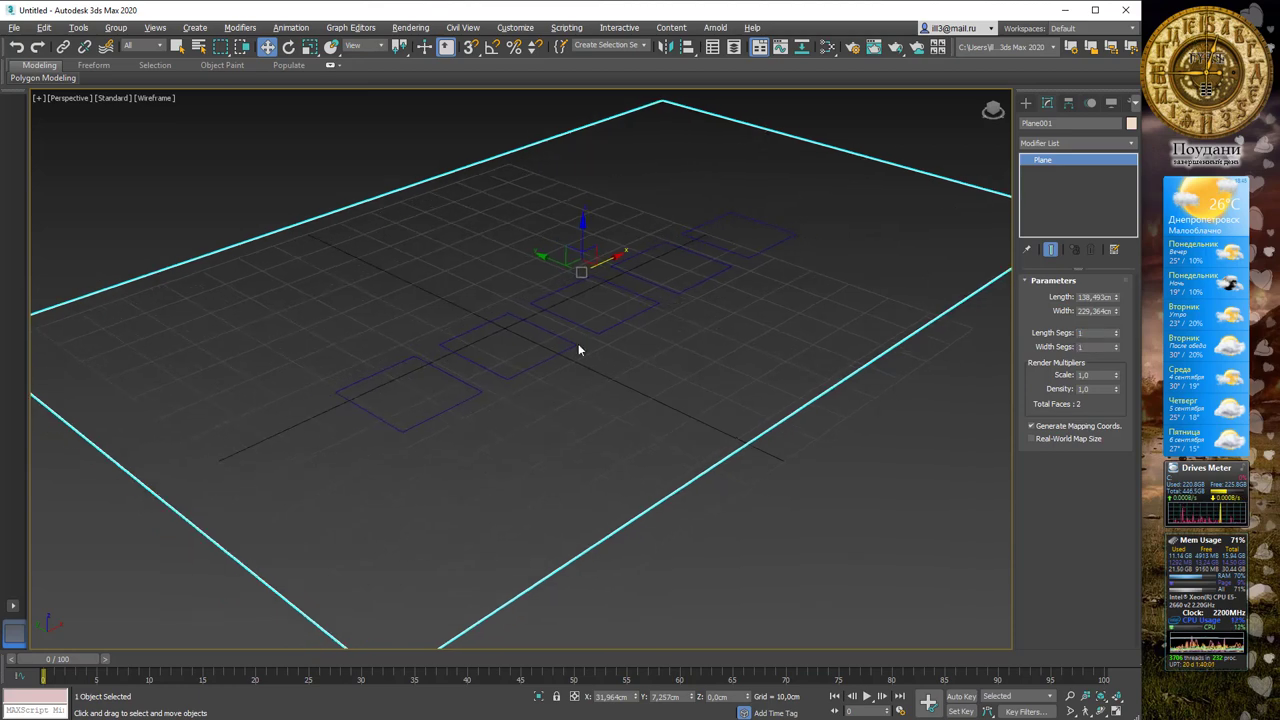
{"action": "left_click", "coordinate": [447, 408]}
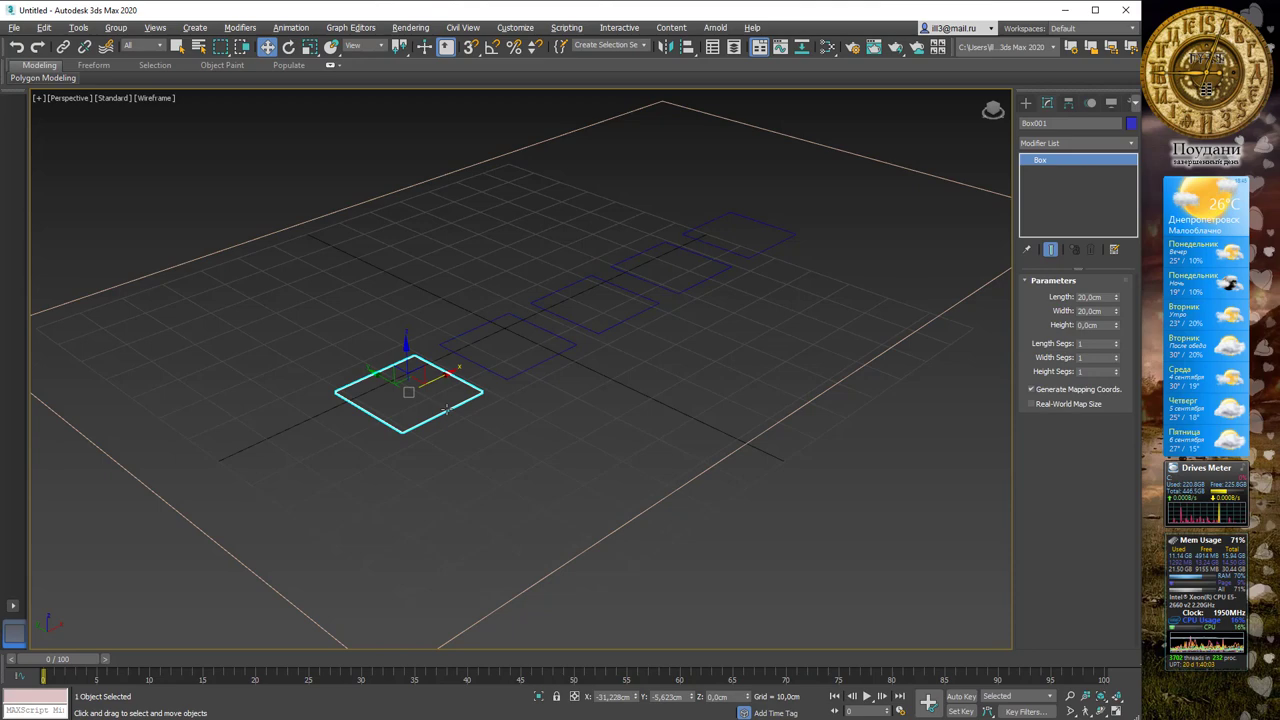
{"action": "mouse_move", "coordinate": [704, 458]}
{"action": "middle_mouse_down", "text": "alt"}
{"action": "mouse_move", "coordinate": [708, 442]}
{"action": "mouse_move", "coordinate": [695, 445]}
{"action": "middle_mouse_up", "text": "alt"}
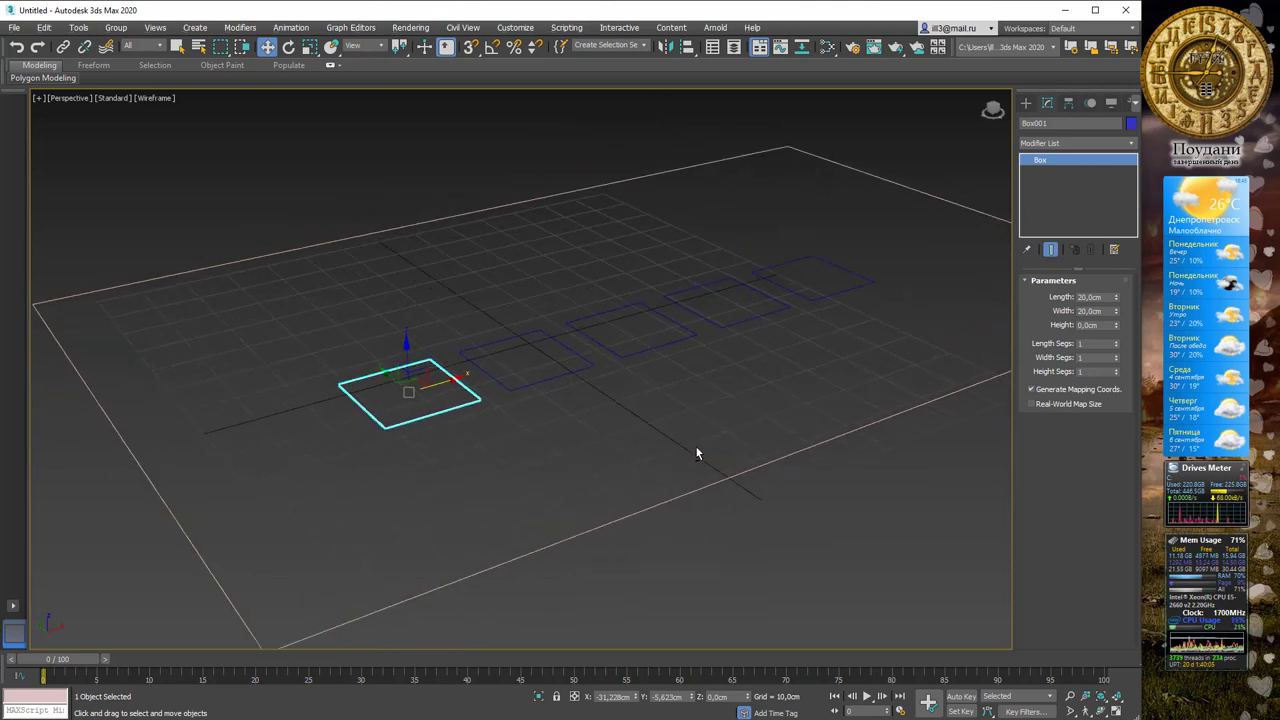
{"action": "middle_click_drag", "start_coordinate": [720, 357], "coordinate": [686, 349]}
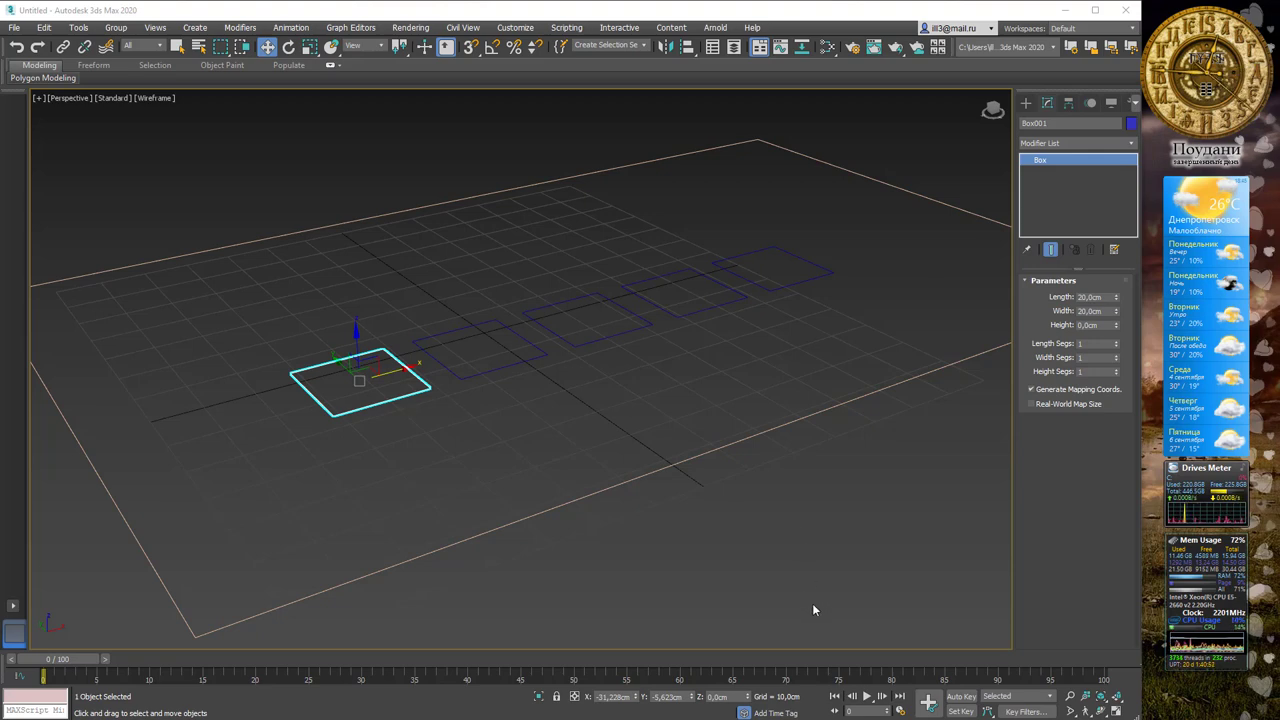
Step: In Time Configuration, try PAL and Custom frame rates, then settle back on NTSC (30 fps)
{"action": "left_click", "coordinate": [901, 712]}
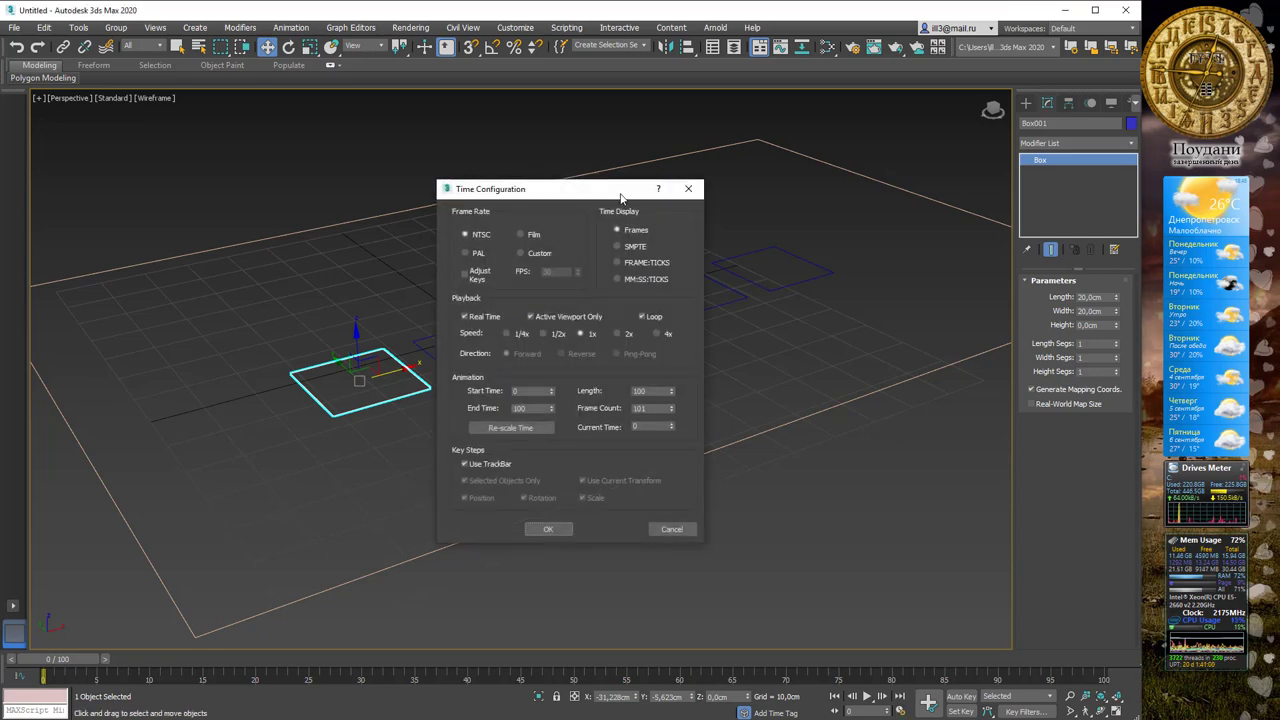
{"action": "left_click_drag", "start_coordinate": [573, 191], "coordinate": [759, 151]}
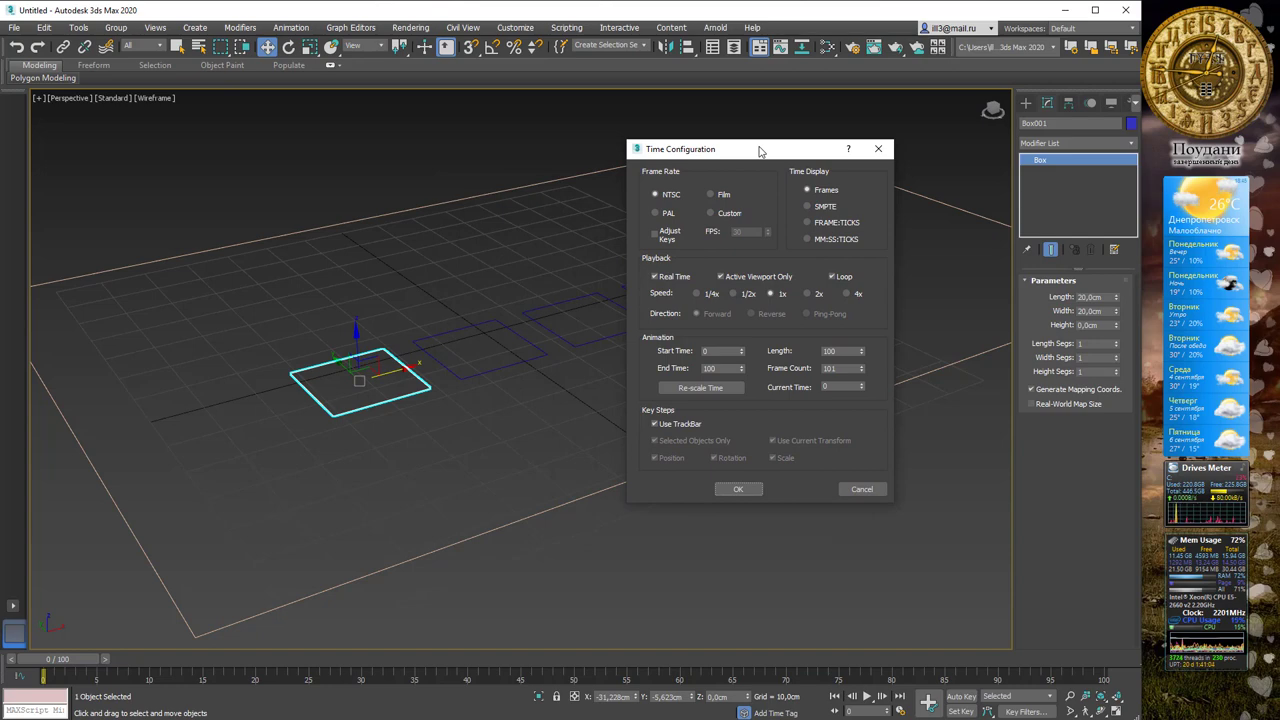
{"action": "mouse_move", "coordinate": [759, 150]}
{"action": "left_mouse_down"}
{"action": "mouse_move", "coordinate": [730, 153]}
{"action": "mouse_move", "coordinate": [740, 142]}
{"action": "mouse_move", "coordinate": [734, 169]}
{"action": "left_mouse_up"}
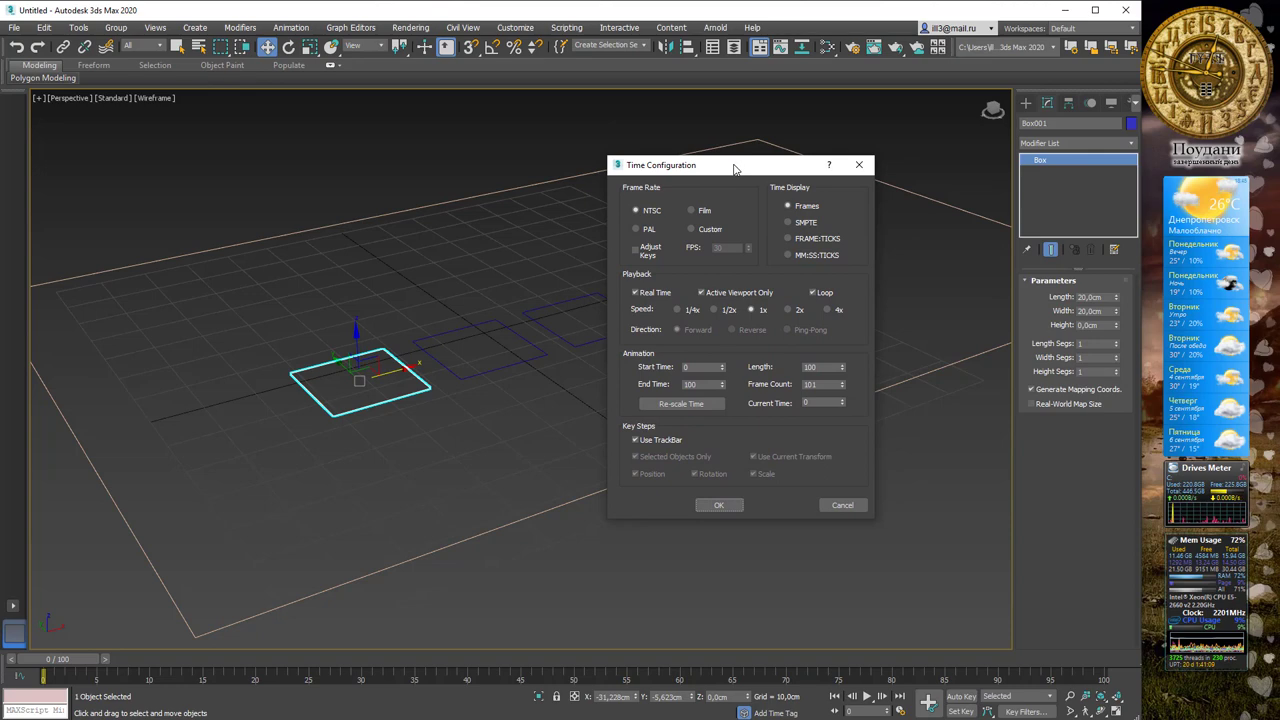
{"action": "left_click", "coordinate": [648, 212]}
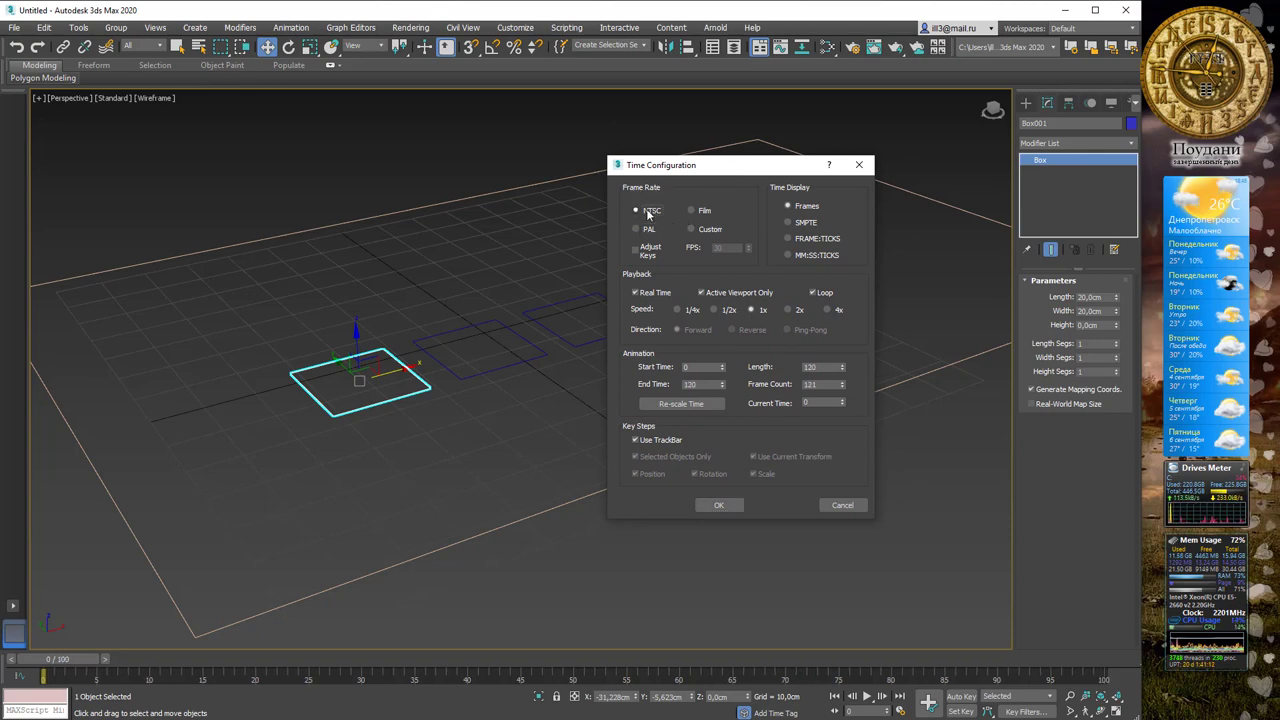
{"action": "left_click", "coordinate": [646, 231]}
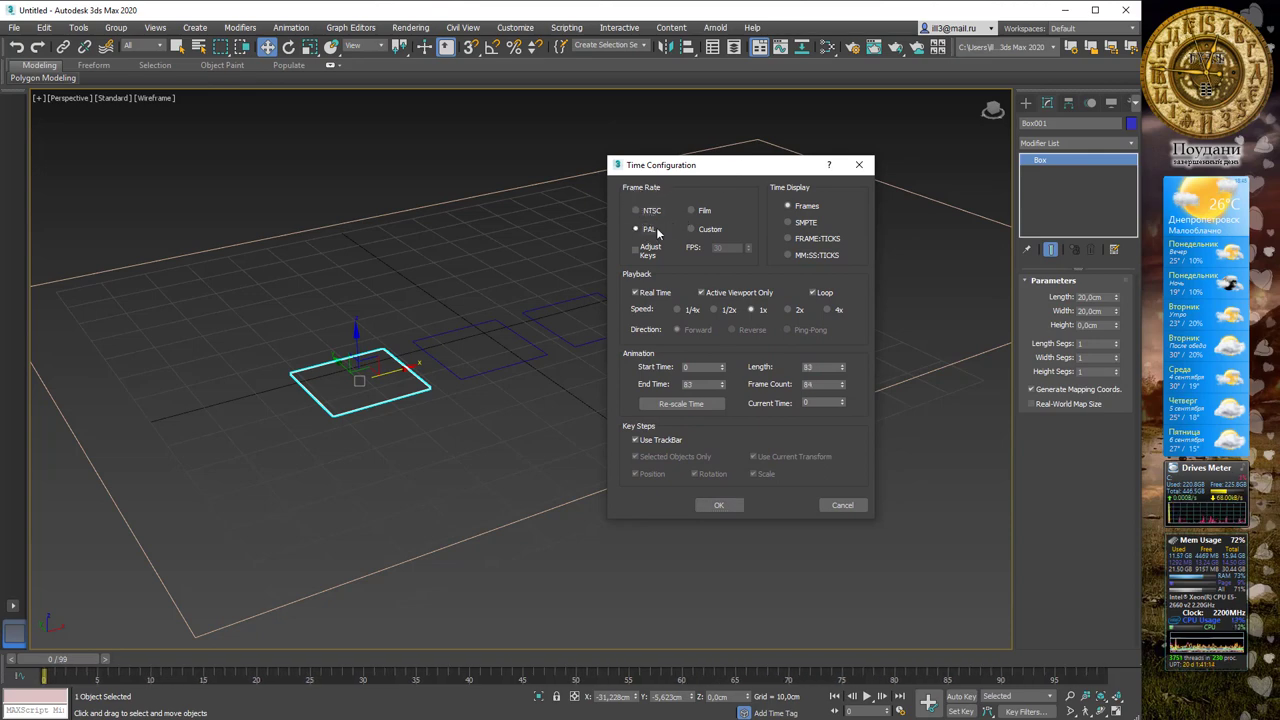
{"action": "left_click", "coordinate": [655, 215]}
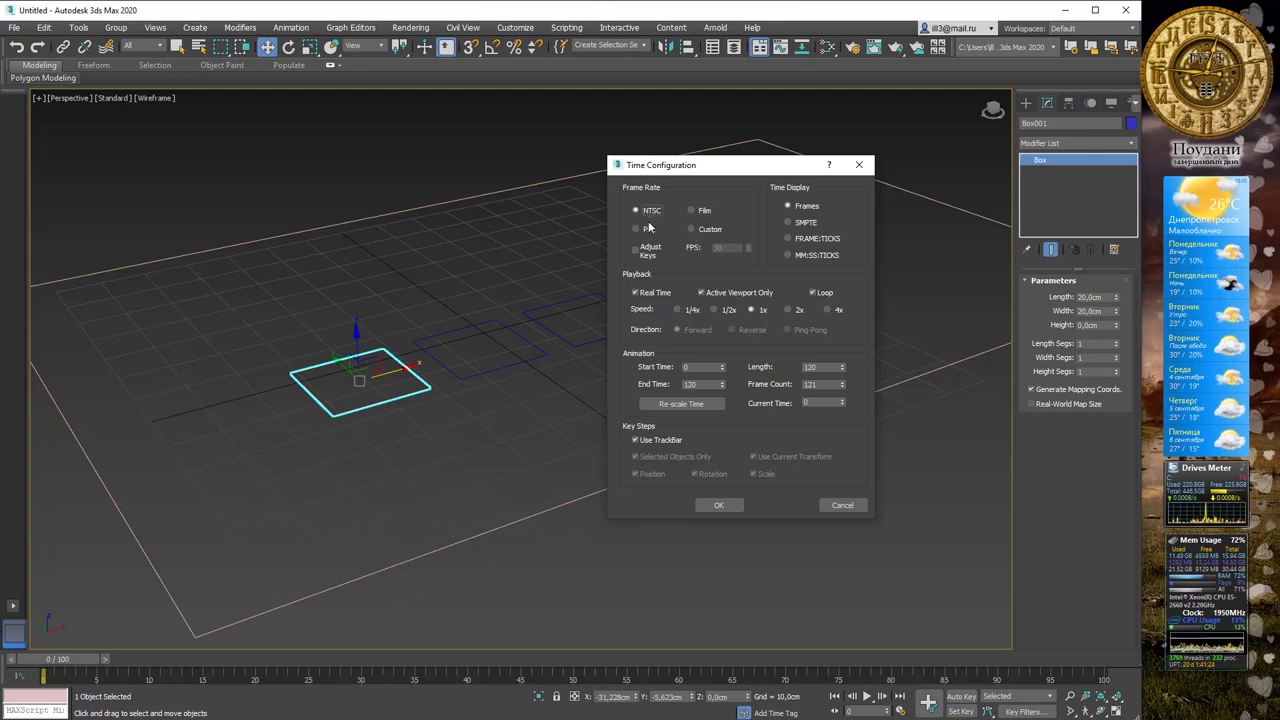
{"action": "left_click", "coordinate": [700, 229]}
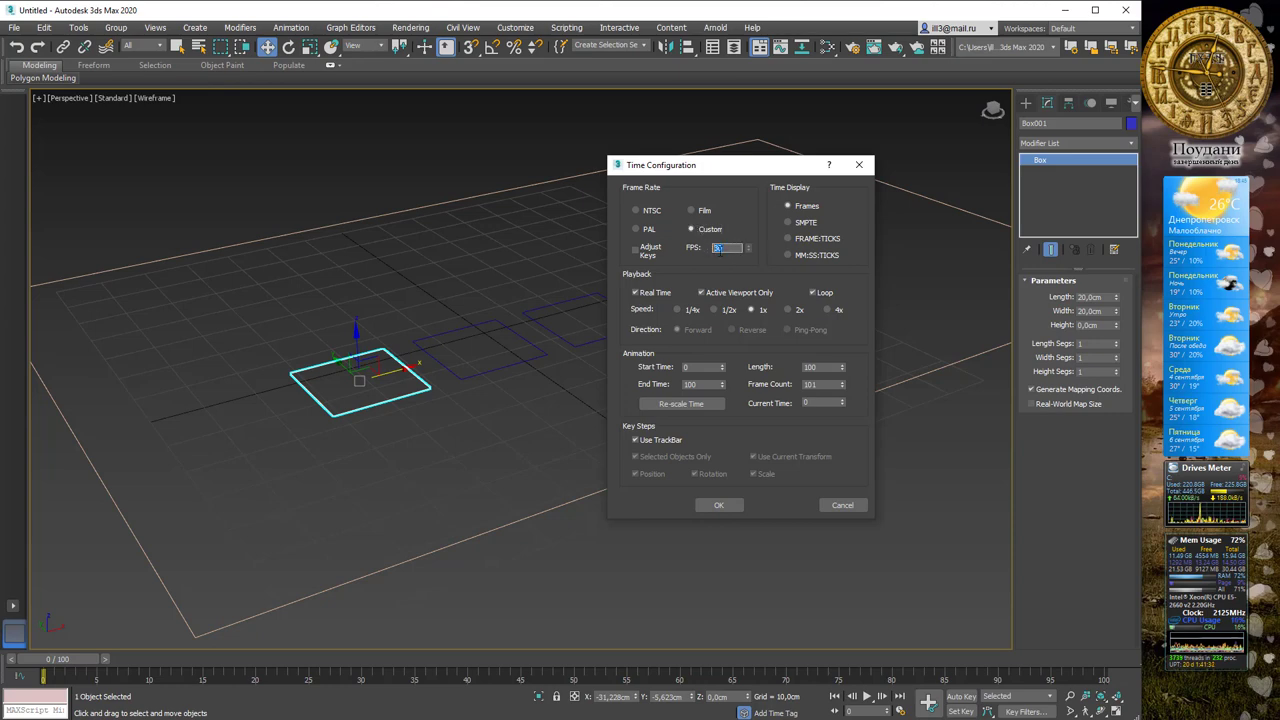
{"action": "left_click", "coordinate": [650, 212]}
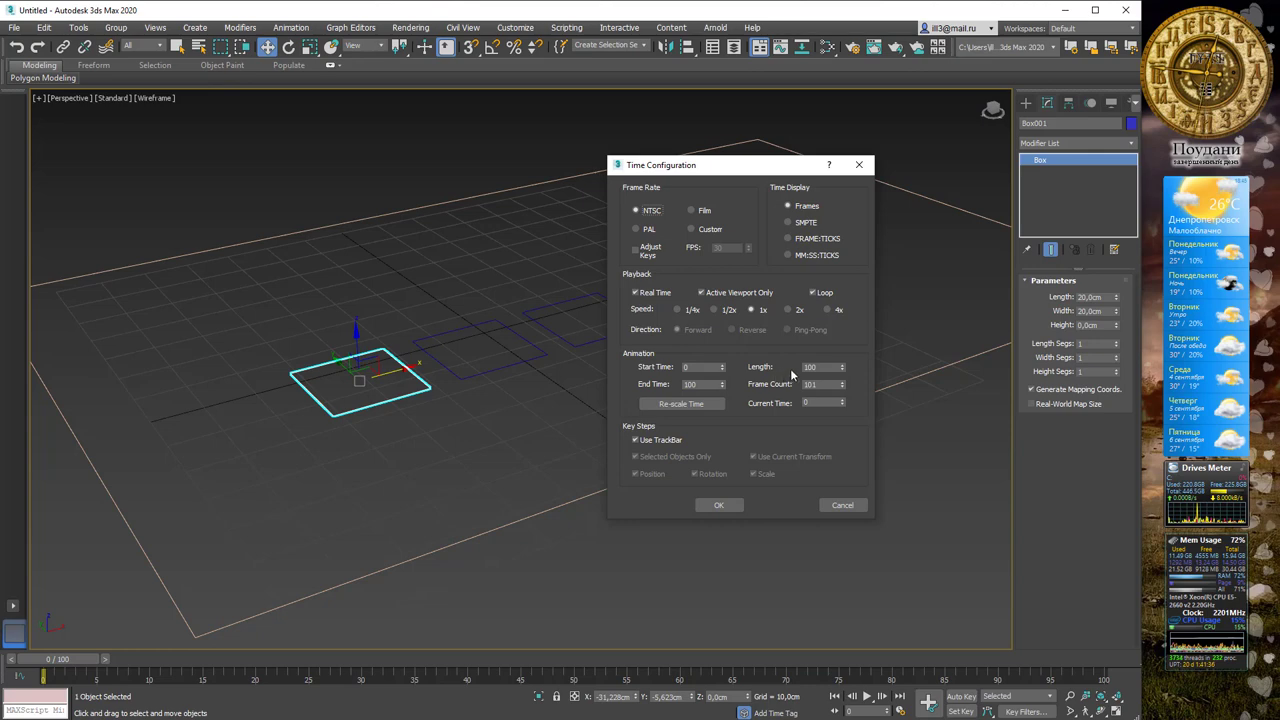
Step: Change the animation Length to 300 frames
{"action": "left_click_drag", "start_coordinate": [766, 173], "coordinate": [745, 162]}
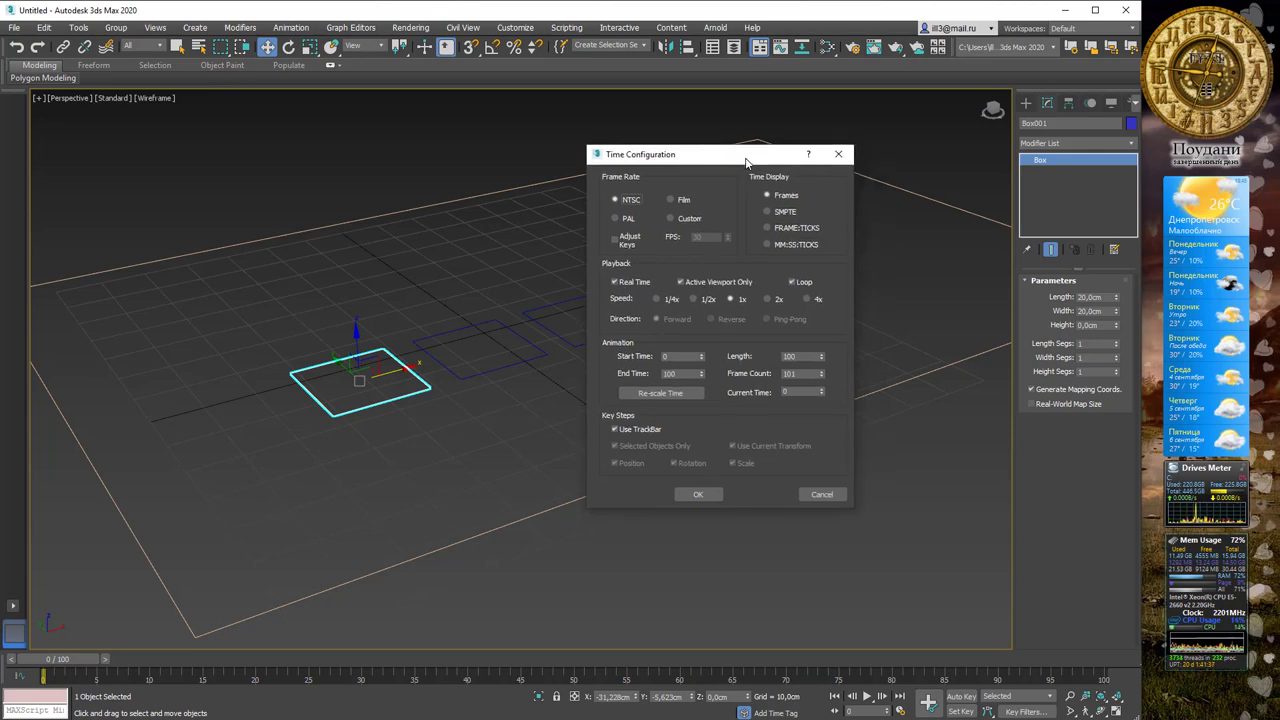
{"action": "double_click", "coordinate": [685, 356]}
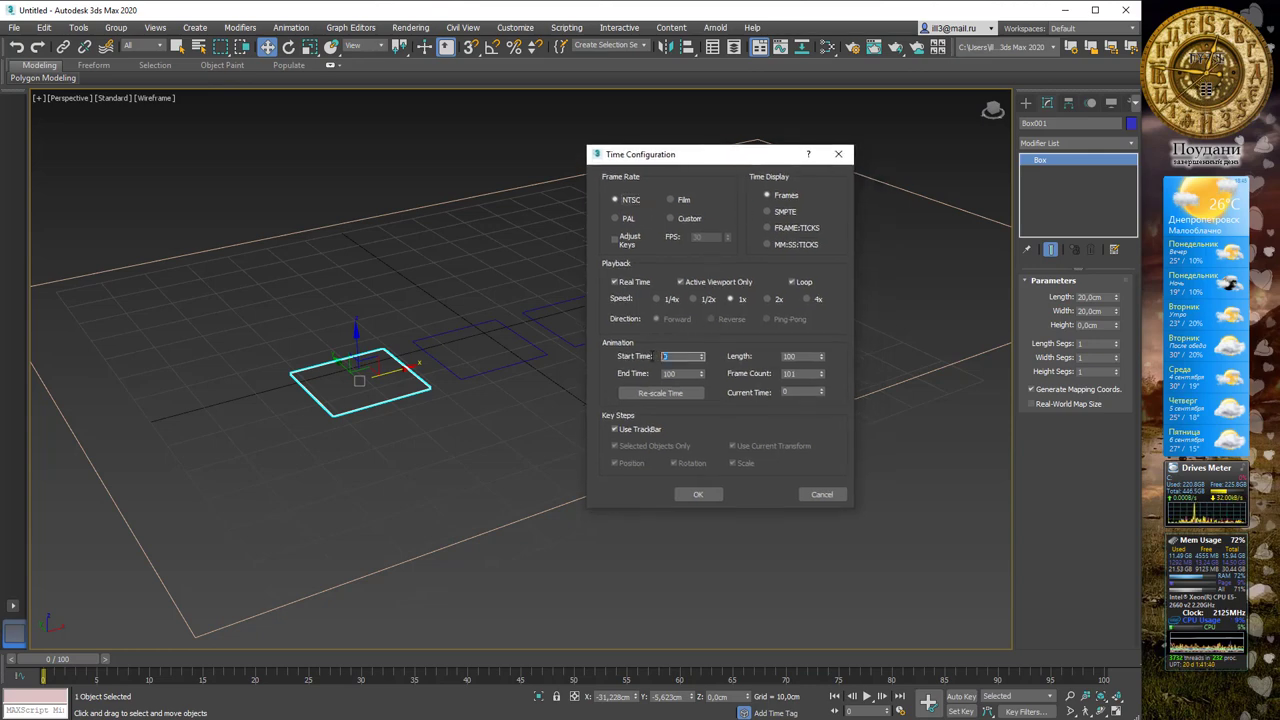
{"action": "double_click", "coordinate": [666, 374]}
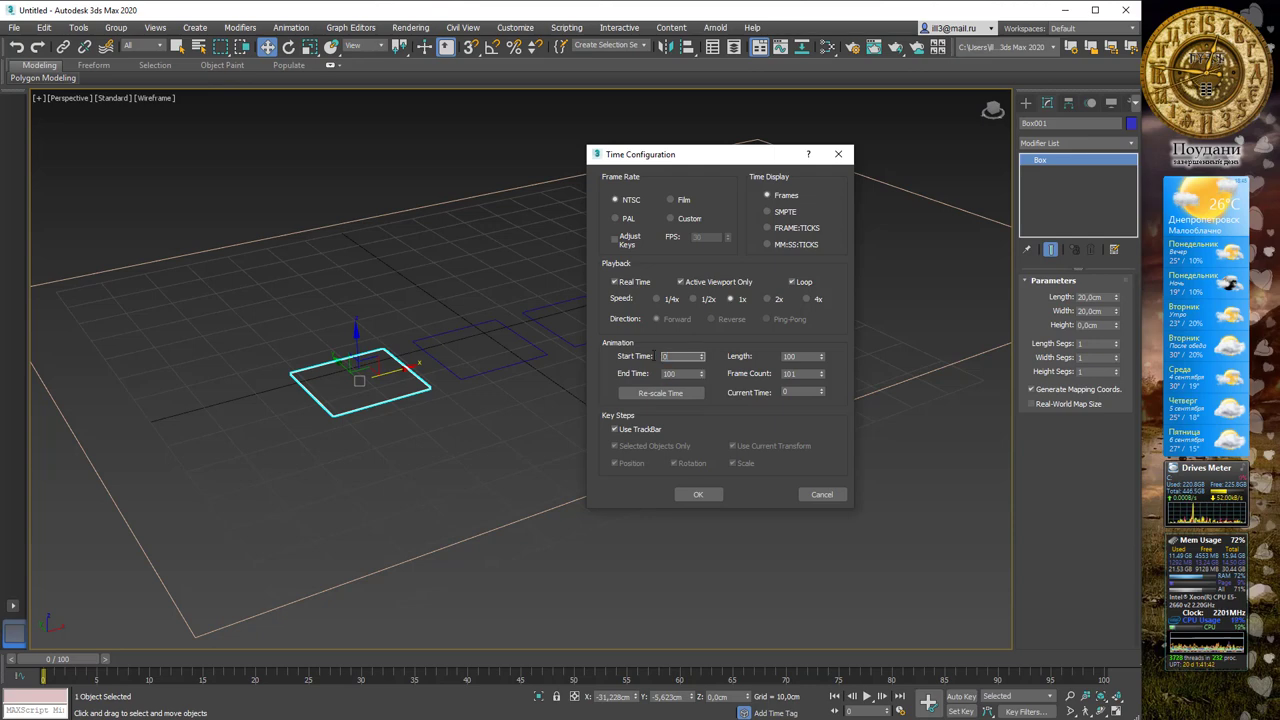
{"action": "key", "text": "shift+Tab"}
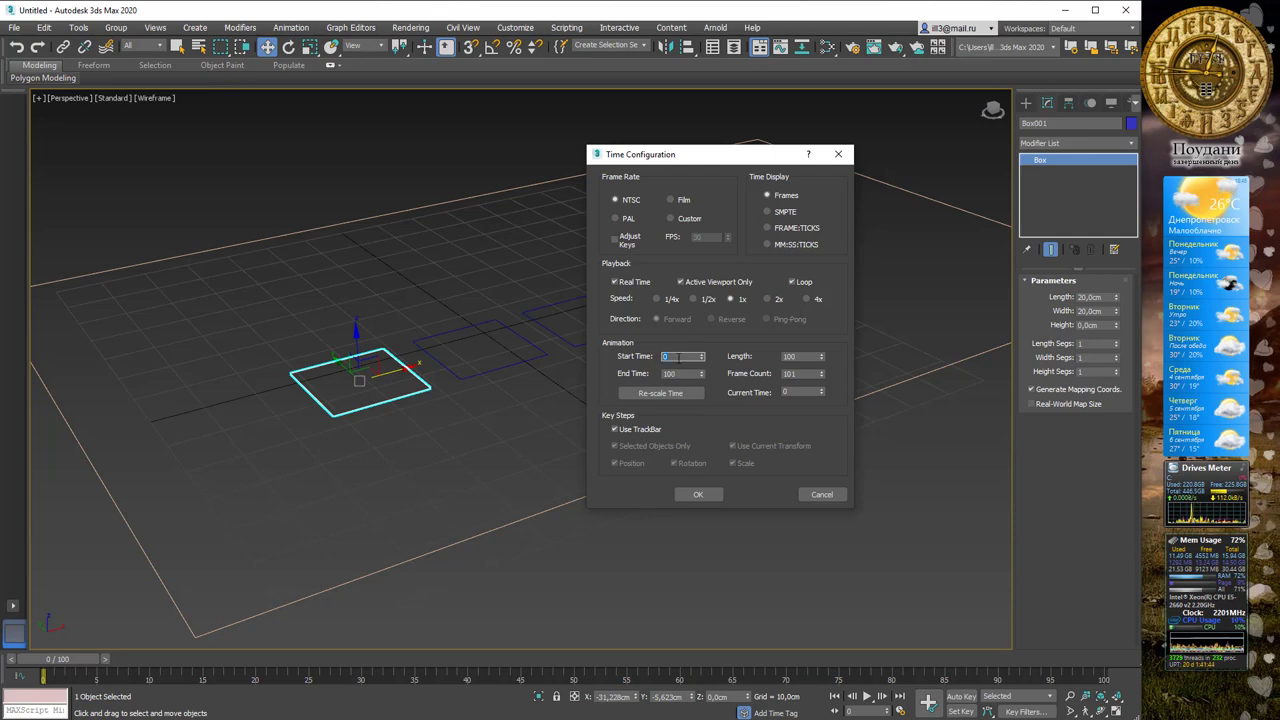
{"action": "double_click", "coordinate": [682, 373]}
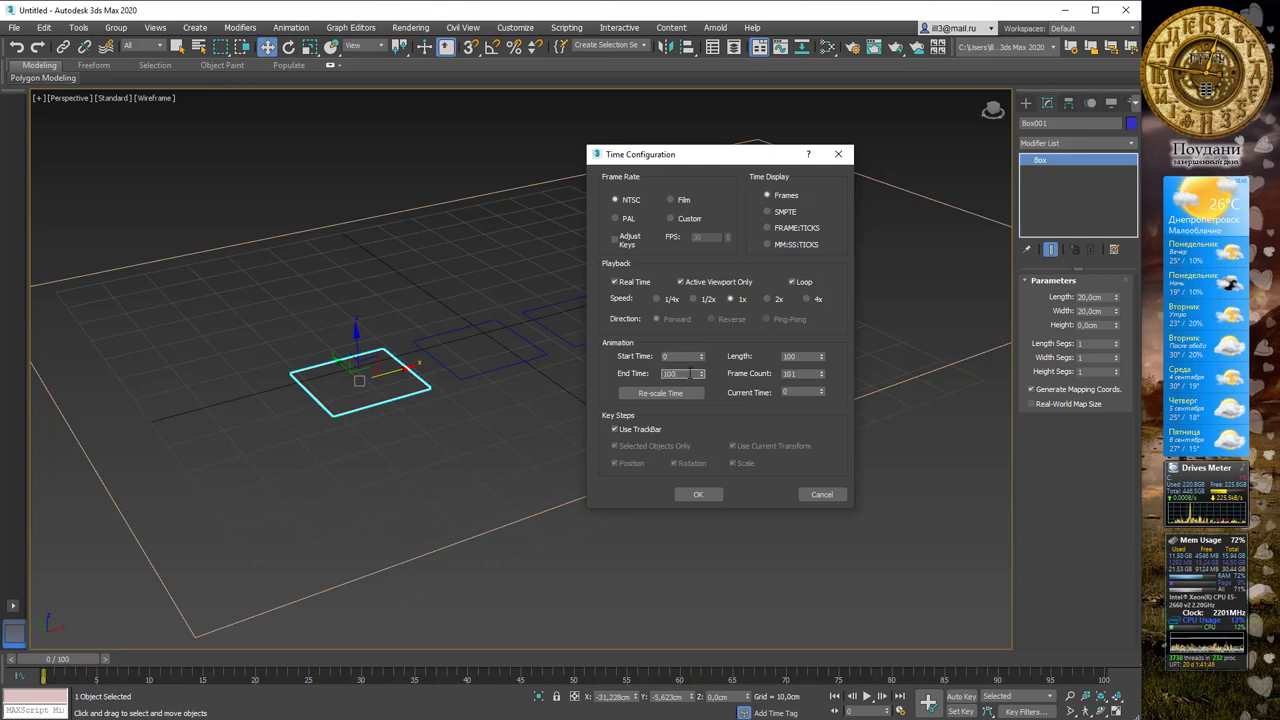
{"action": "double_click", "coordinate": [692, 373]}
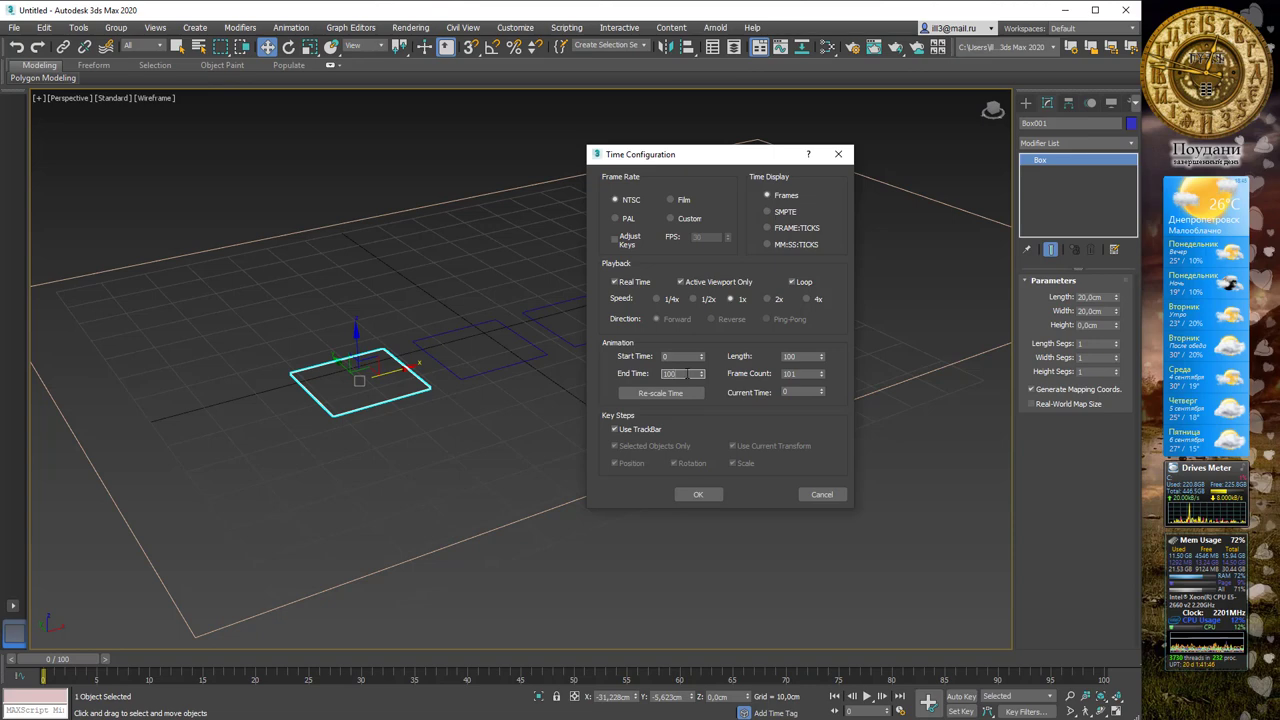
{"action": "double_click", "coordinate": [798, 356]}
{"action": "left_click_drag", "start_coordinate": [806, 356], "coordinate": [766, 355]}
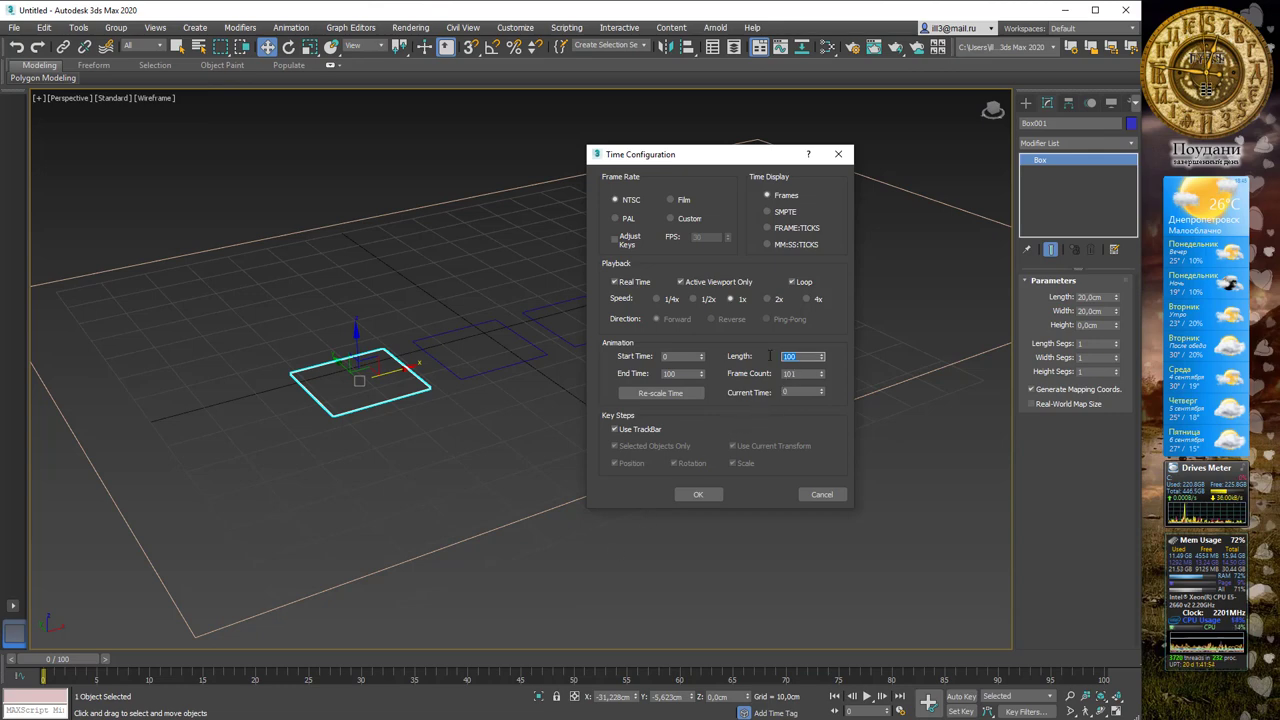
{"action": "type", "text": "300"}
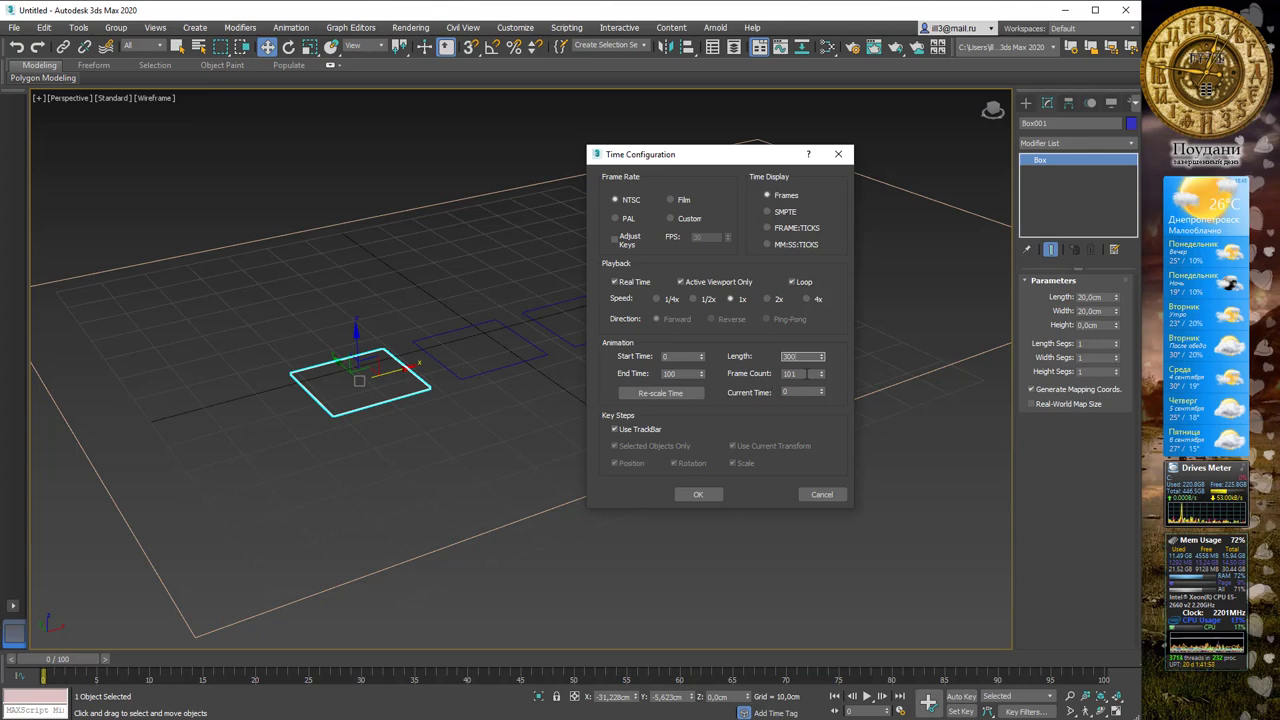
{"action": "left_click", "coordinate": [810, 373]}
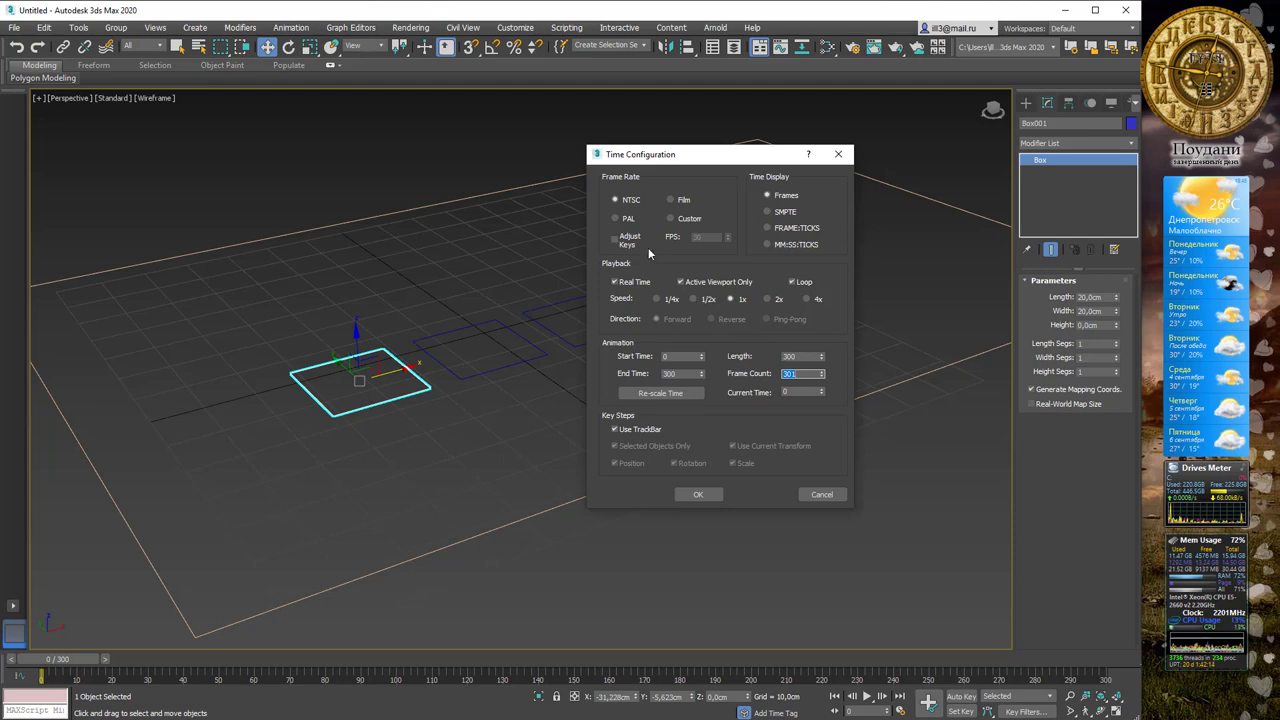
Step: Set the animation Length back to 100 frames and confirm the time settings
{"action": "key", "text": "shift+Tab"}
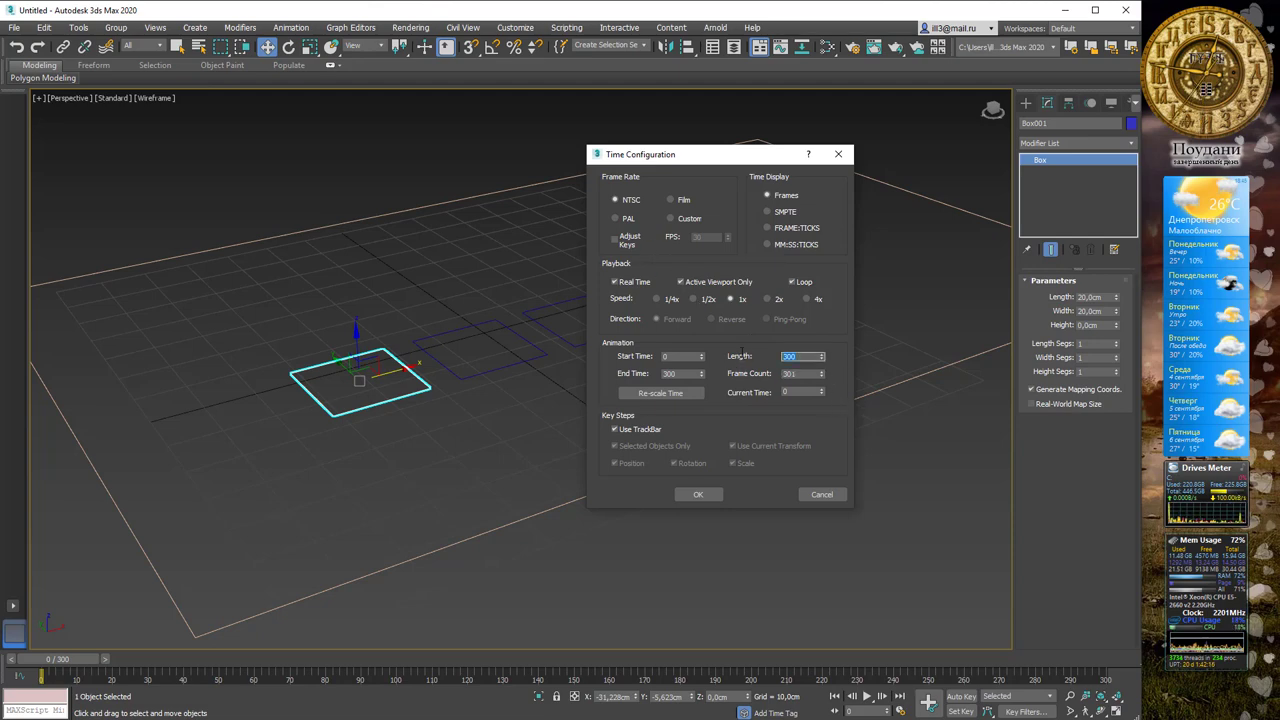
{"action": "type", "text": "10"}
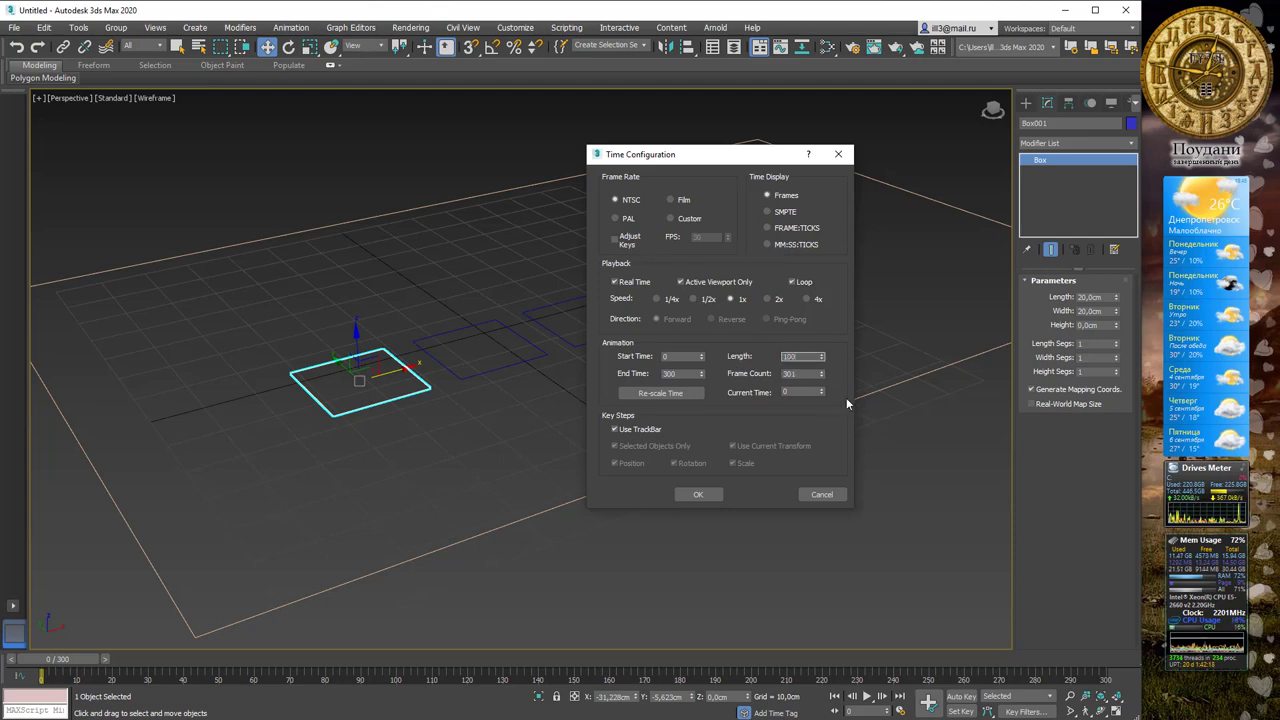
{"action": "key", "text": "Tab"}
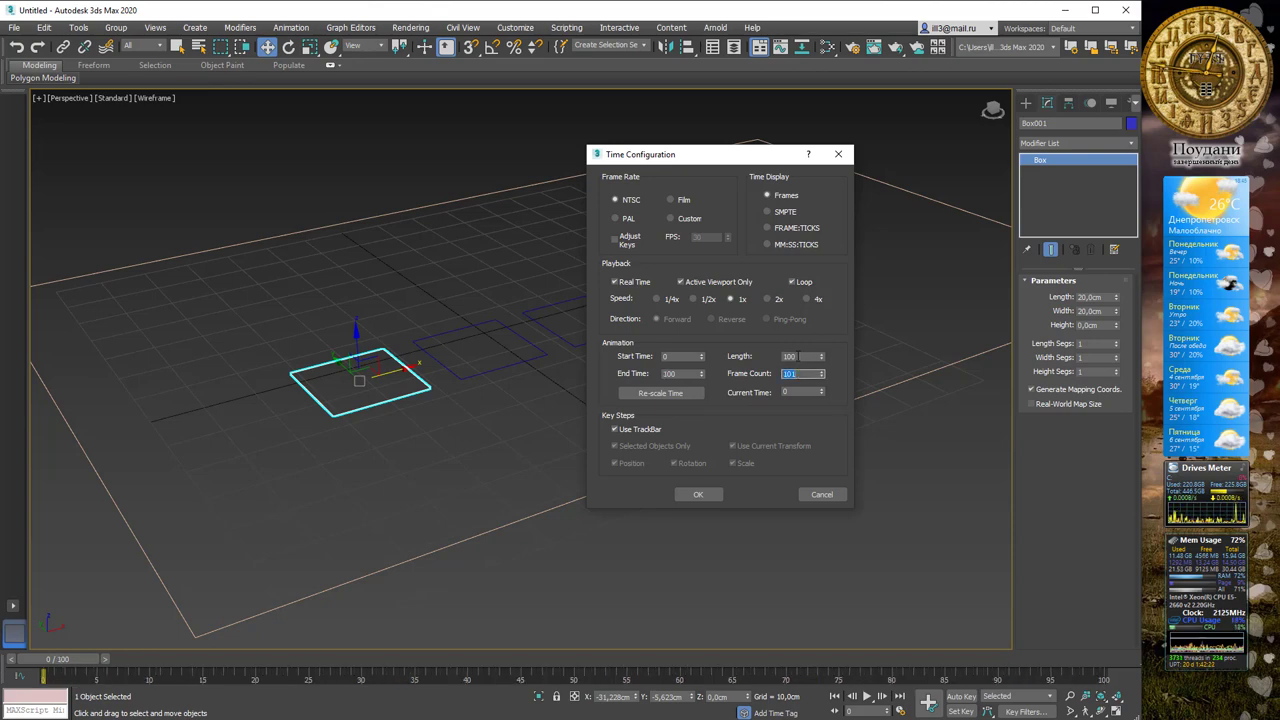
{"action": "double_click", "coordinate": [799, 357]}
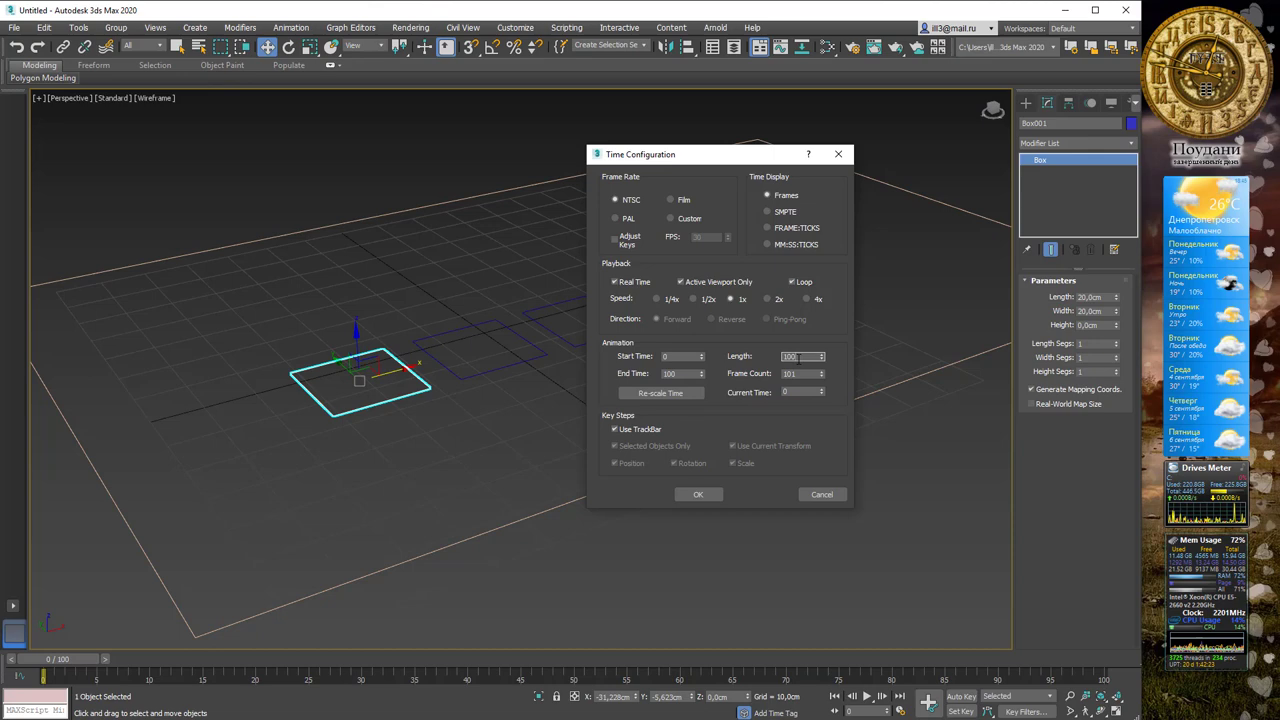
{"action": "double_click", "coordinate": [790, 357]}
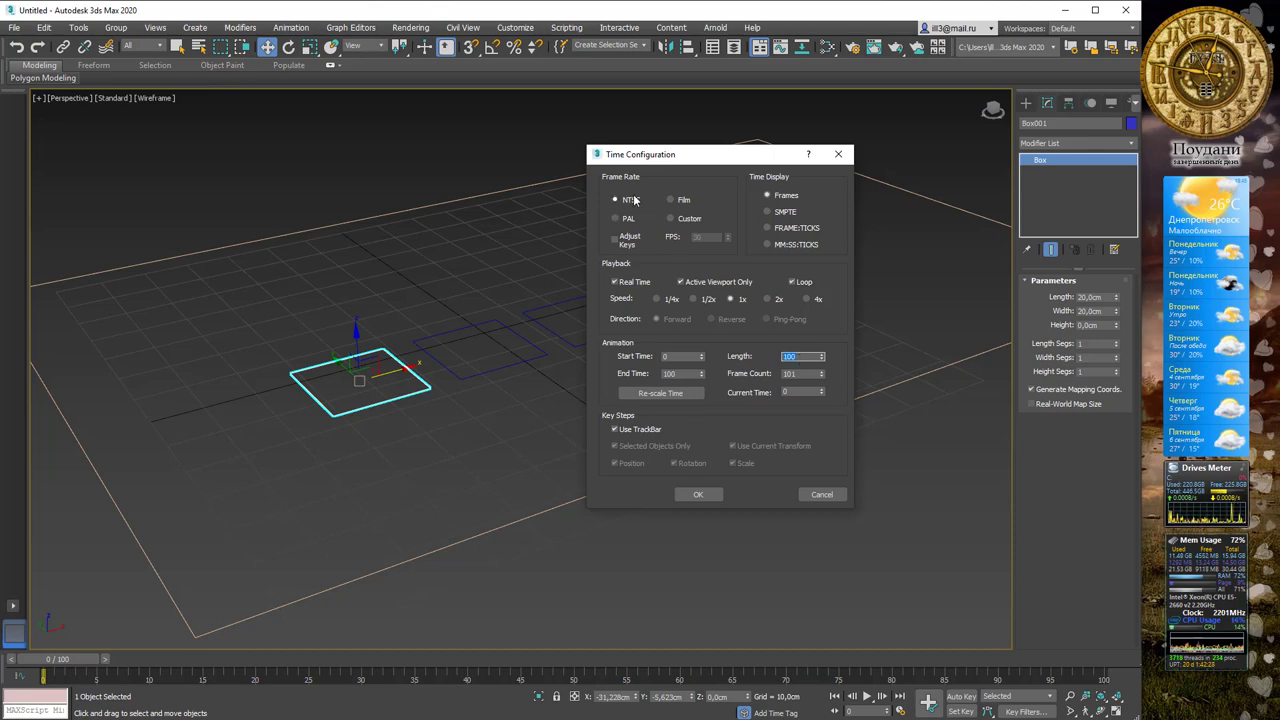
{"action": "left_click", "coordinate": [804, 356]}
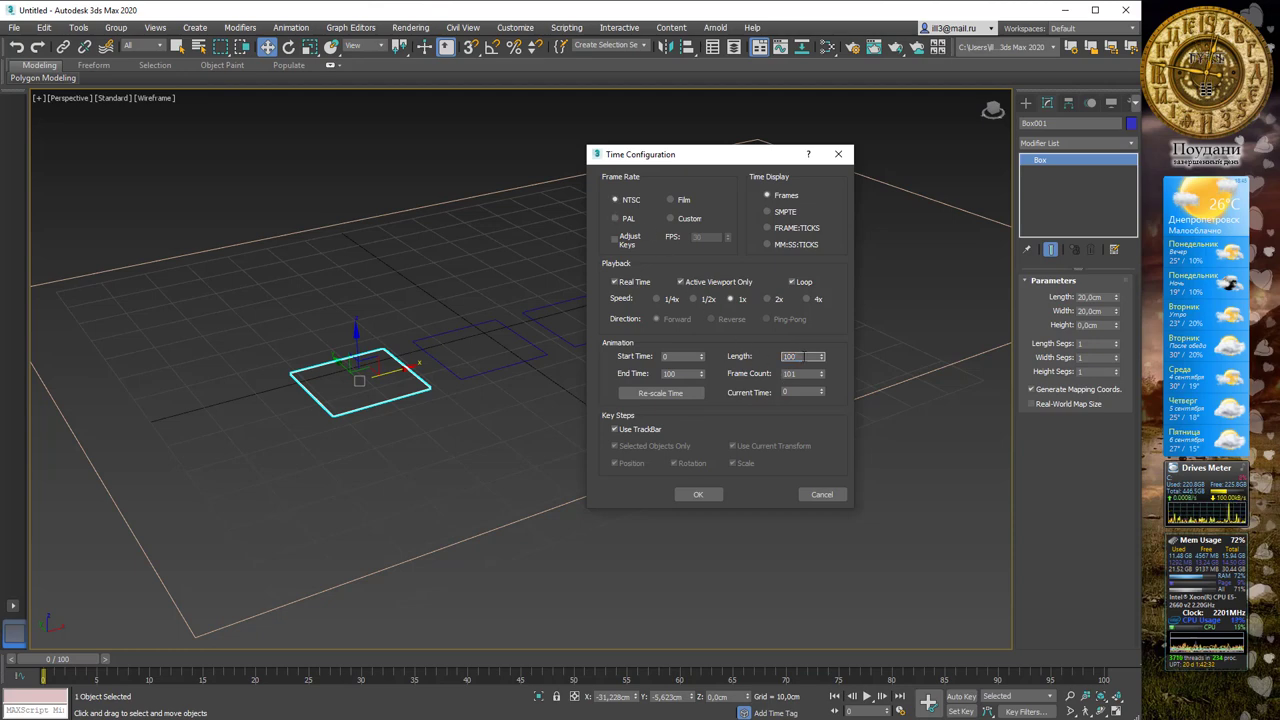
{"action": "left_click_drag", "start_coordinate": [806, 356], "coordinate": [775, 356]}
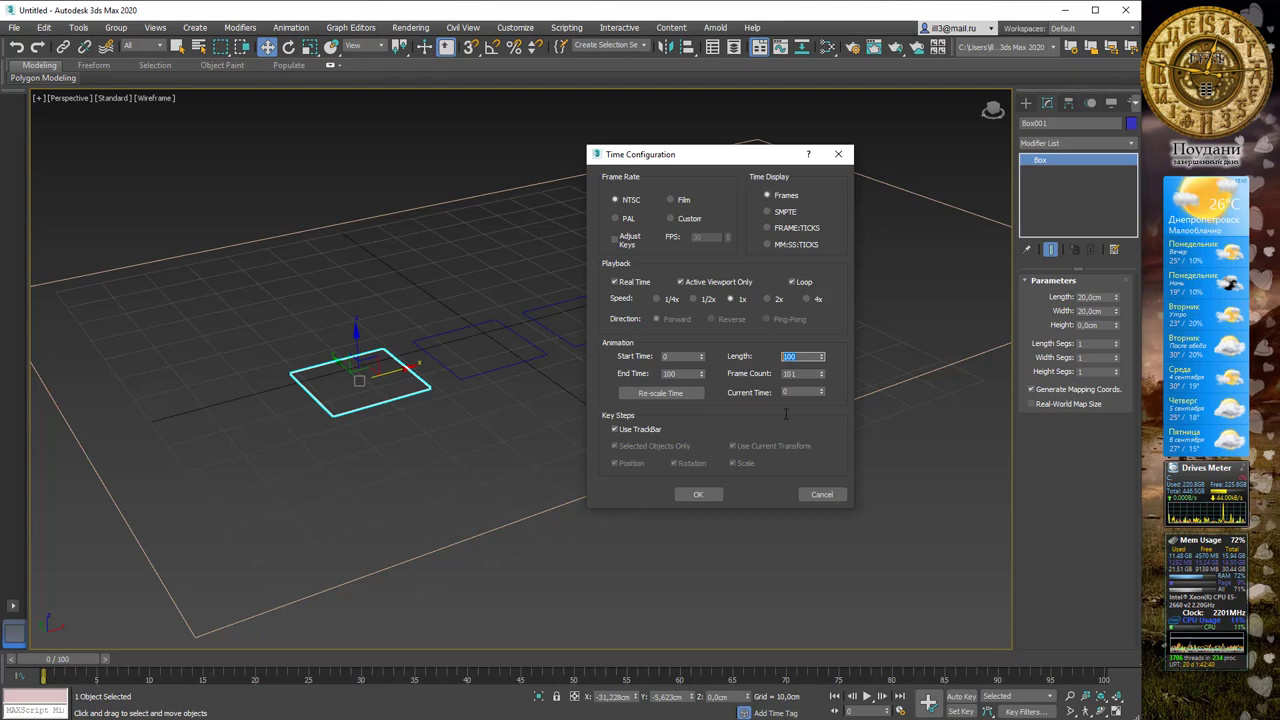
{"action": "left_click", "coordinate": [699, 494]}
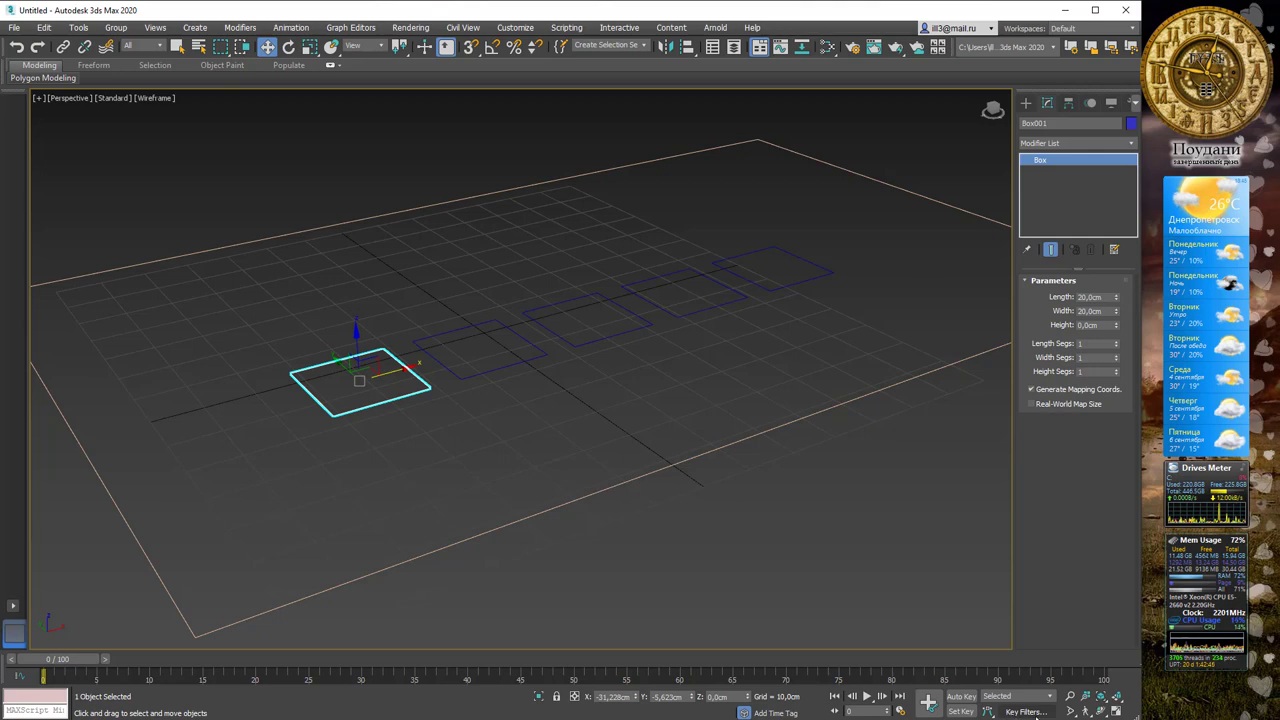
Step: Limit the key filters to Position, Scale and Object Parameters only
{"action": "left_click", "coordinate": [1030, 712]}
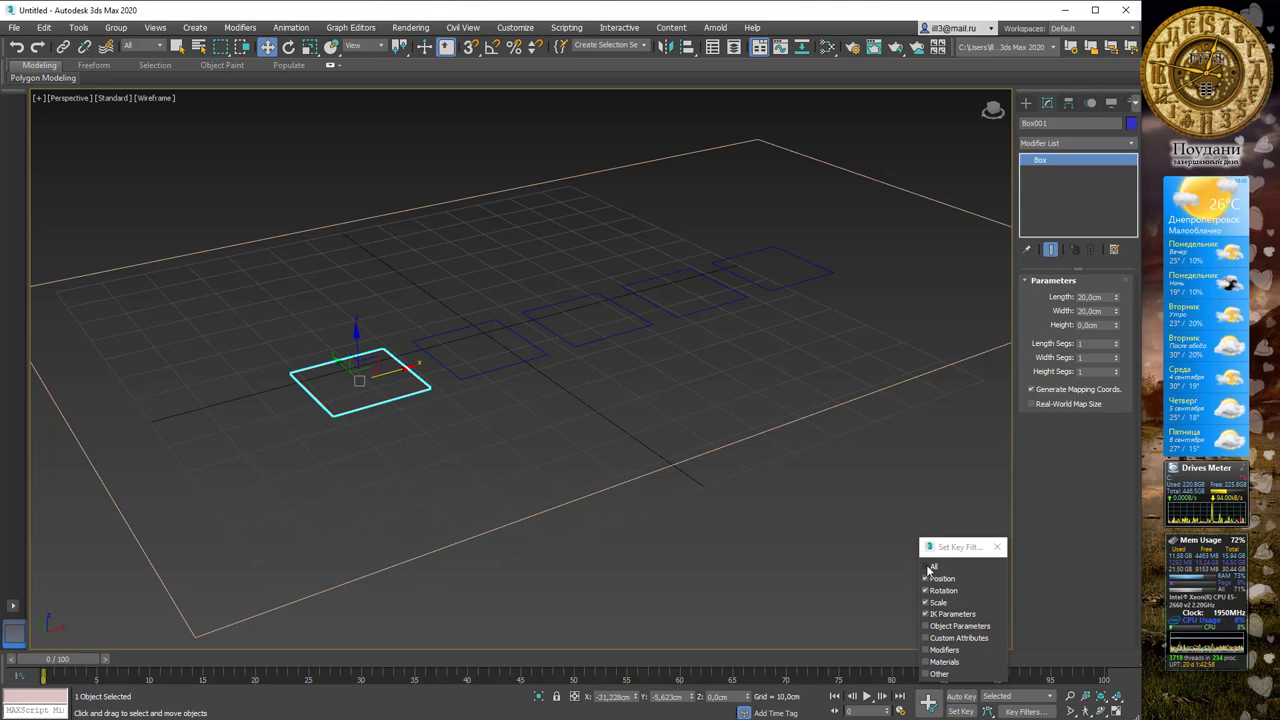
{"action": "left_click", "coordinate": [926, 567]}
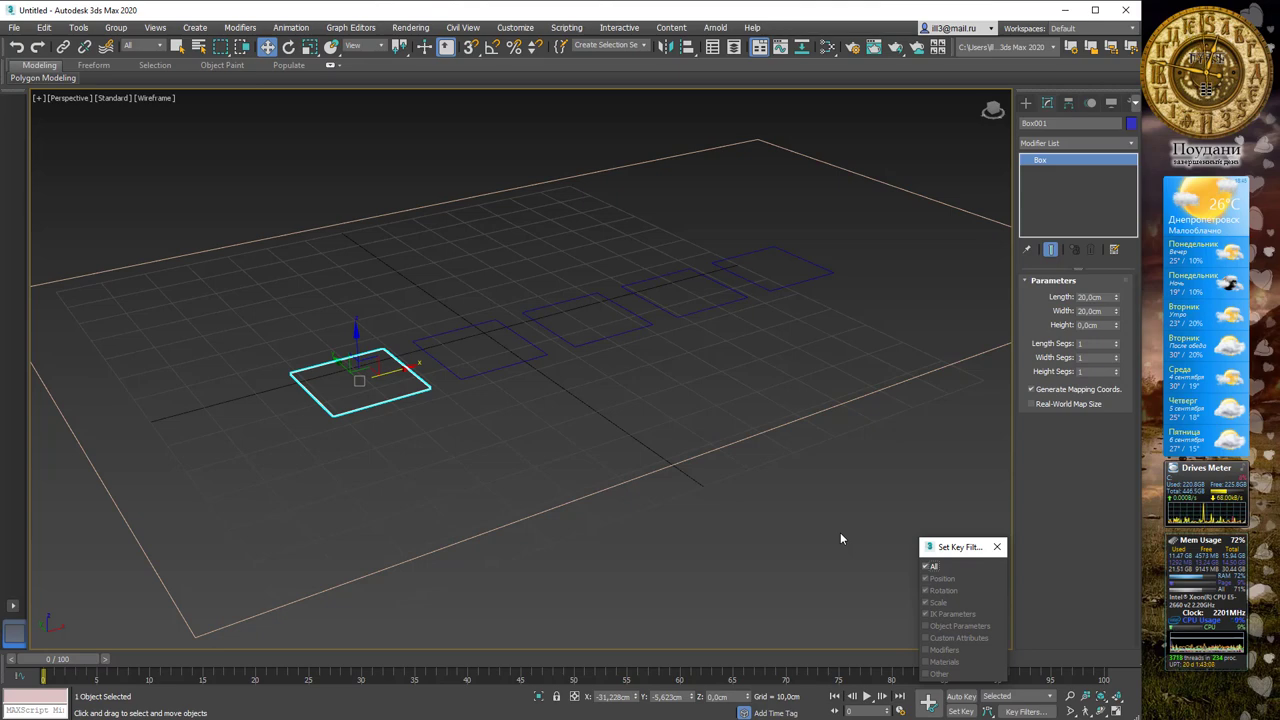
{"action": "left_click", "coordinate": [926, 566]}
{"action": "left_click", "coordinate": [926, 578]}
{"action": "left_click", "coordinate": [926, 590]}
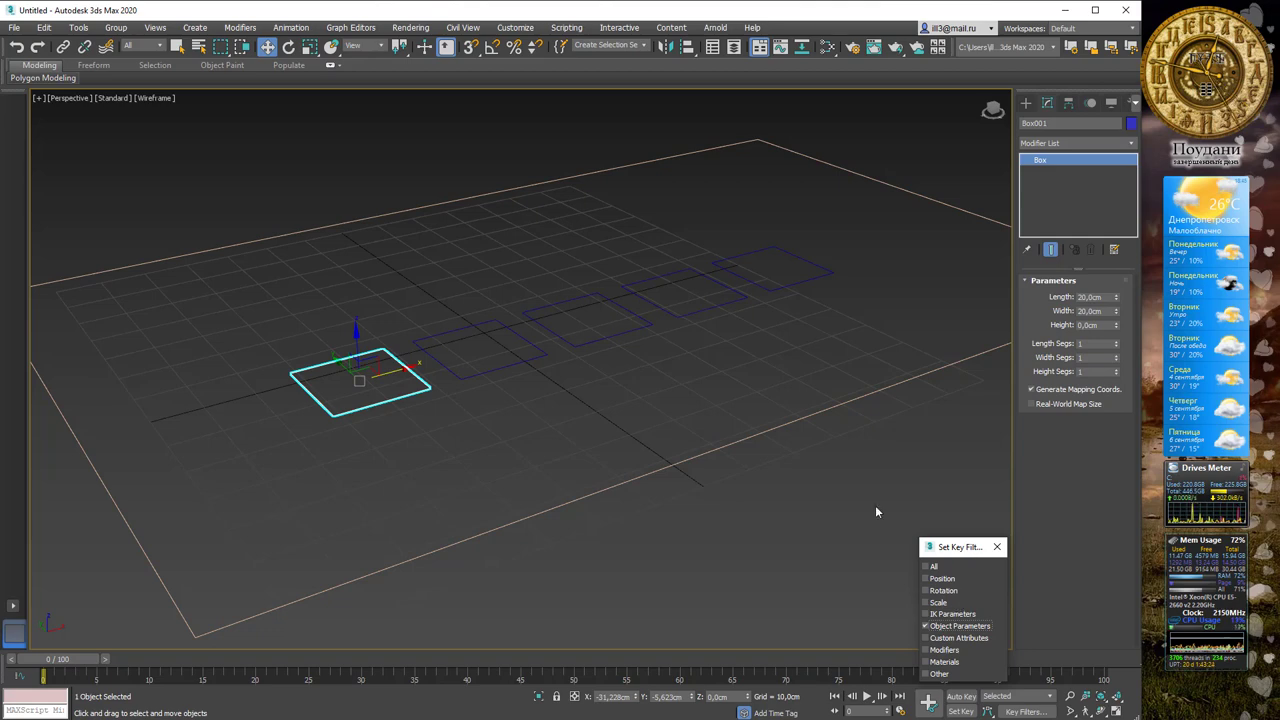
{"action": "left_click", "coordinate": [926, 580]}
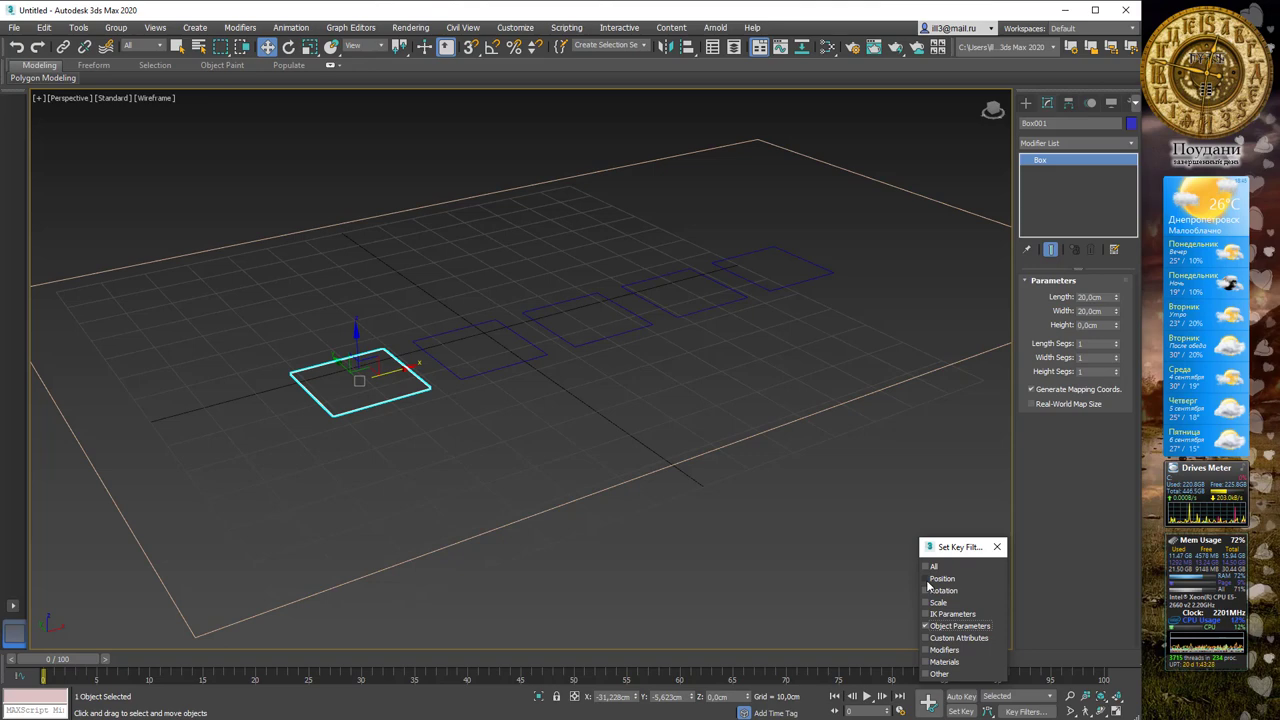
{"action": "left_click", "coordinate": [926, 603]}
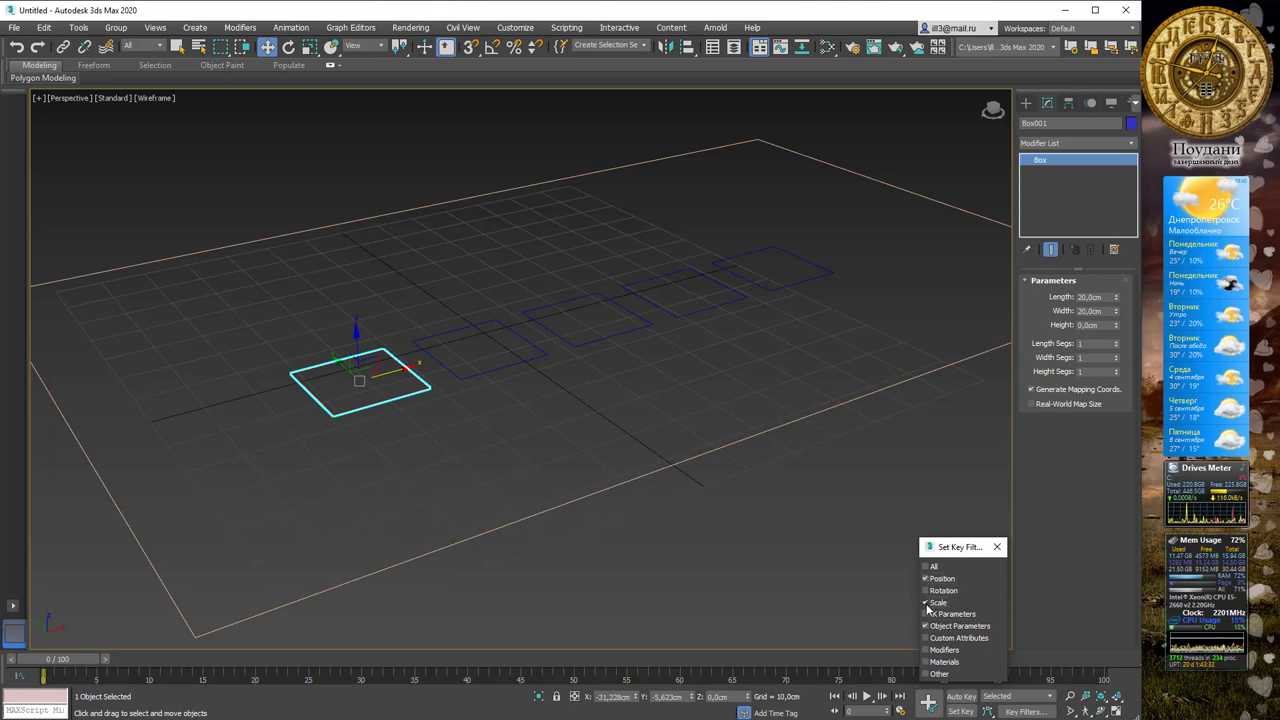
{"action": "left_click", "coordinate": [998, 546]}
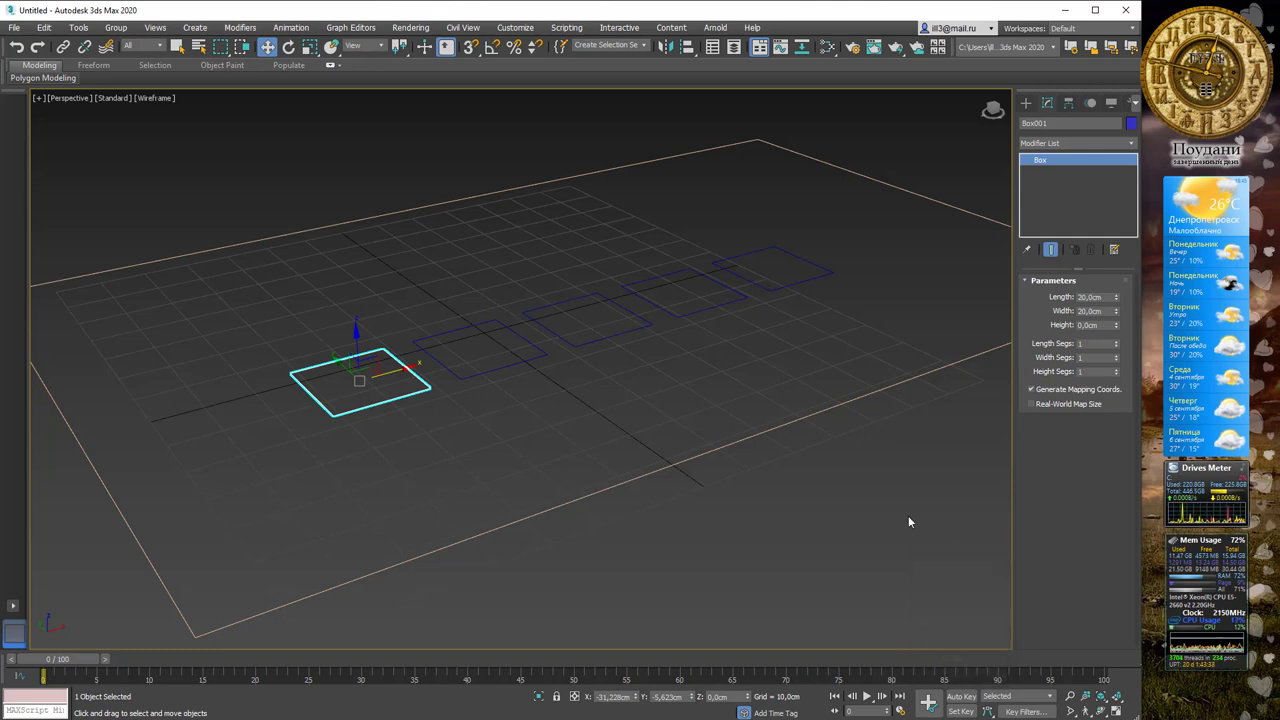
Step: With Auto Key on, key Box001's height to 20 cm at frame 20, then select Box002
{"action": "left_click", "coordinate": [960, 712]}
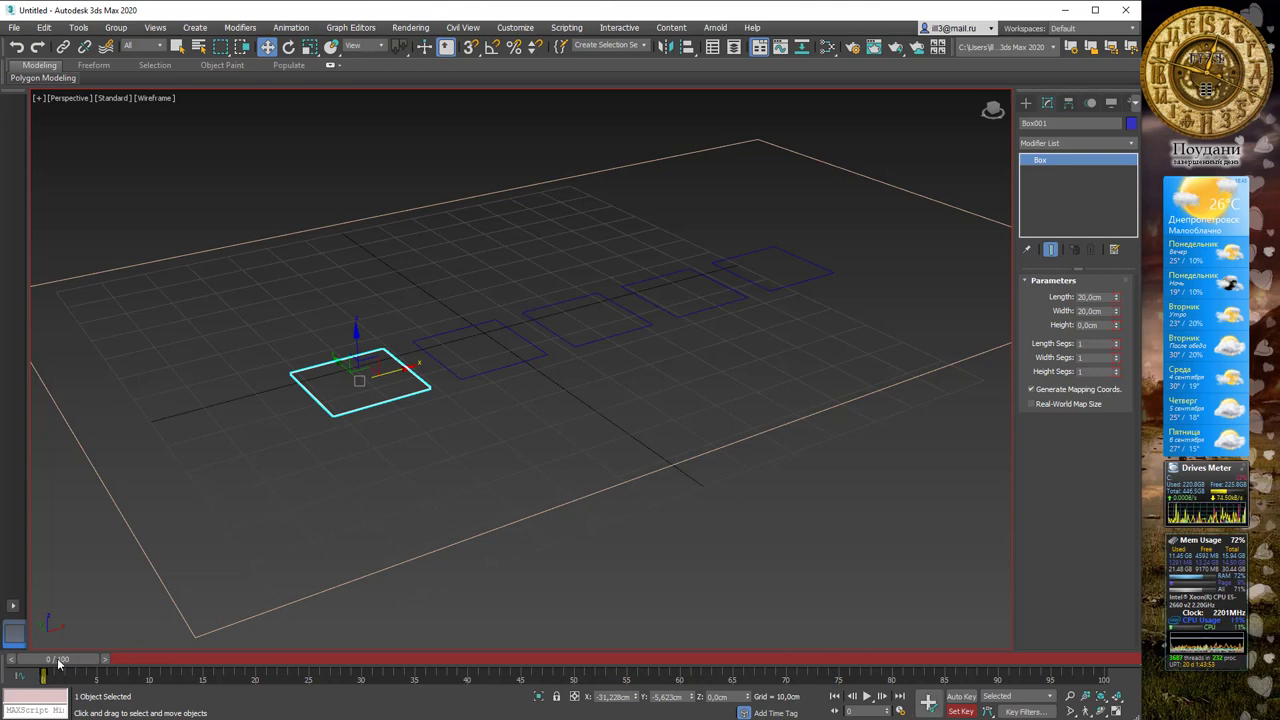
{"action": "left_click_drag", "start_coordinate": [40, 661], "coordinate": [265, 665]}
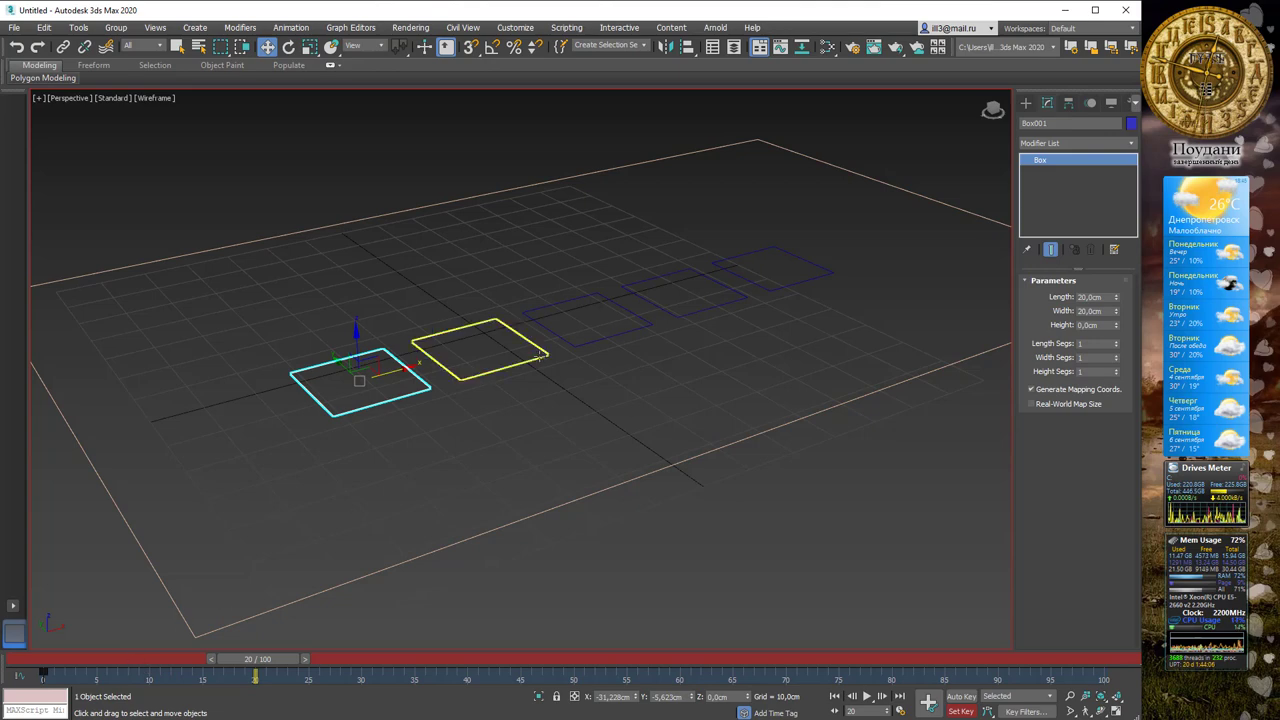
{"action": "double_click", "coordinate": [1088, 325]}
{"action": "type", "text": "20"}
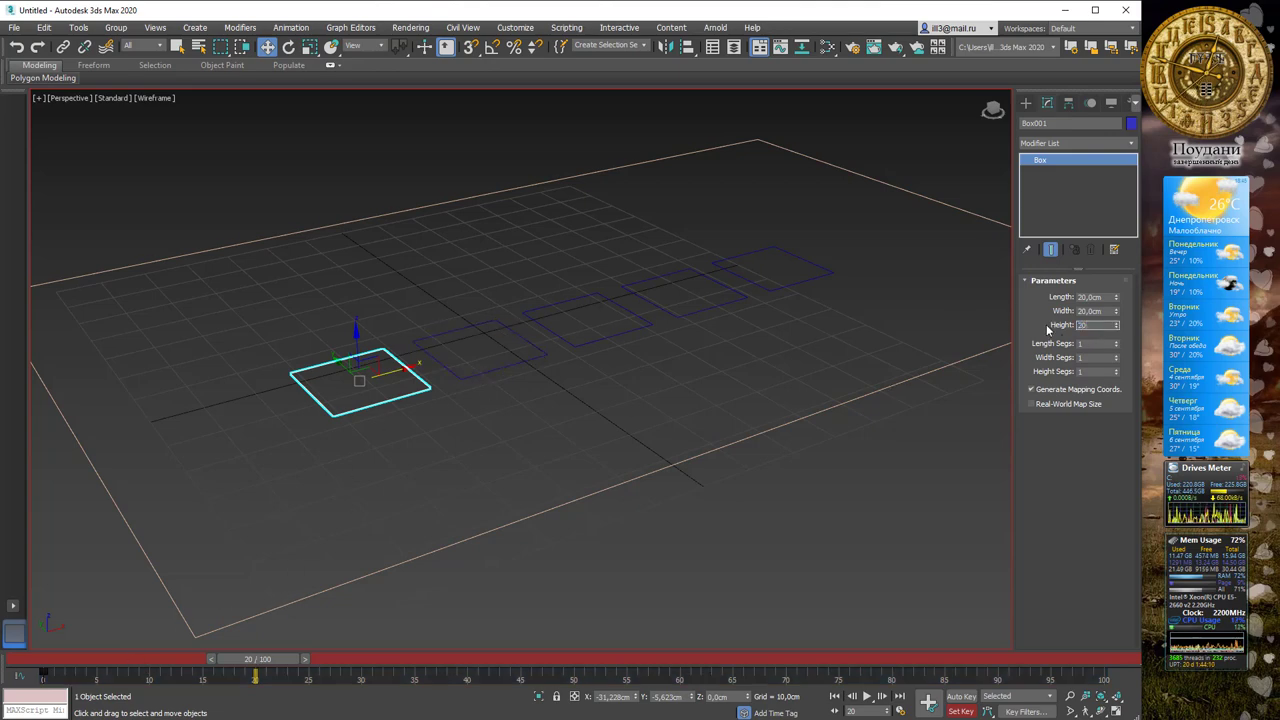
{"action": "key", "text": "Return"}
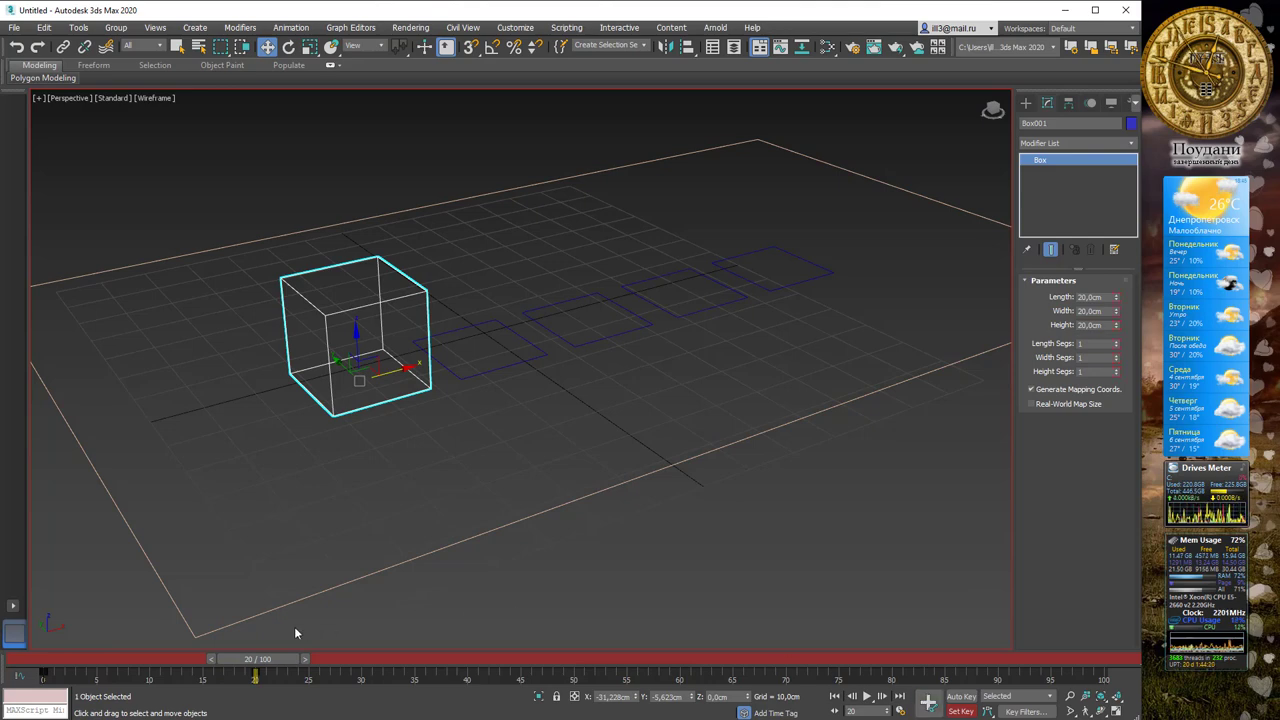
{"action": "left_click", "coordinate": [483, 371]}
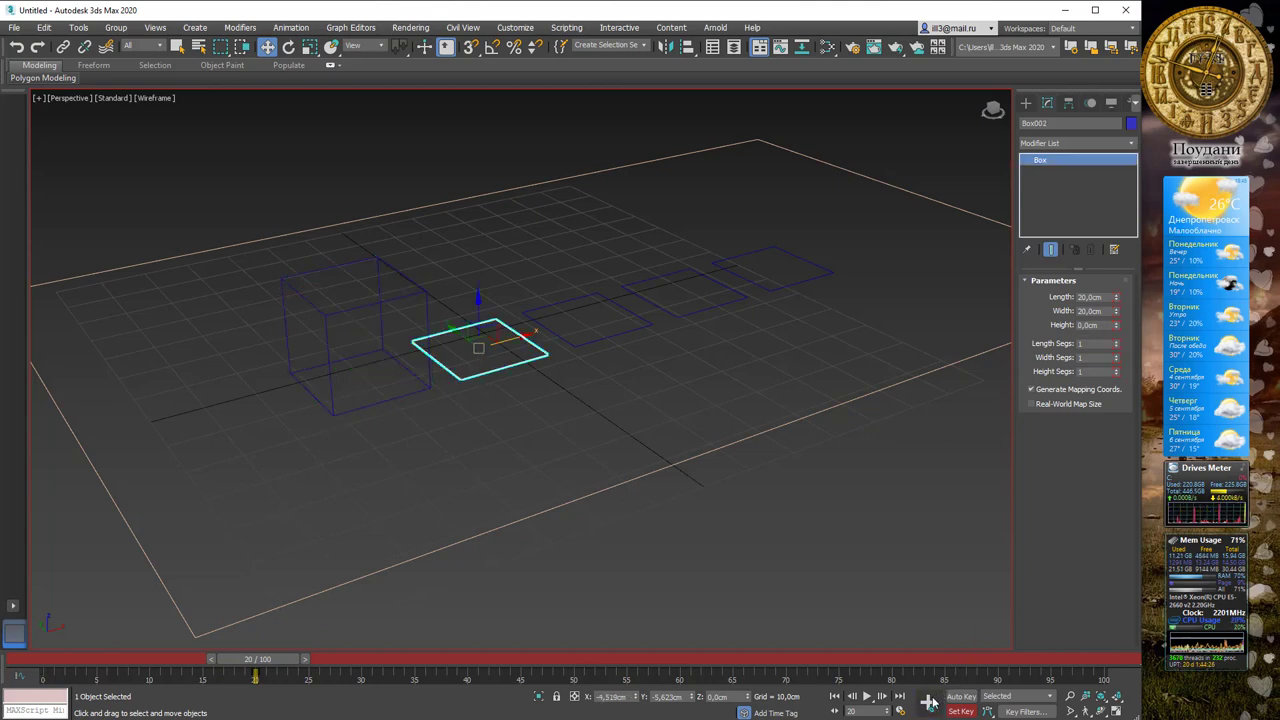
Step: Key Box002's height to 40 cm at frame 40
{"action": "left_click_drag", "start_coordinate": [257, 659], "coordinate": [476, 660]}
{"action": "key", "text": "w"}
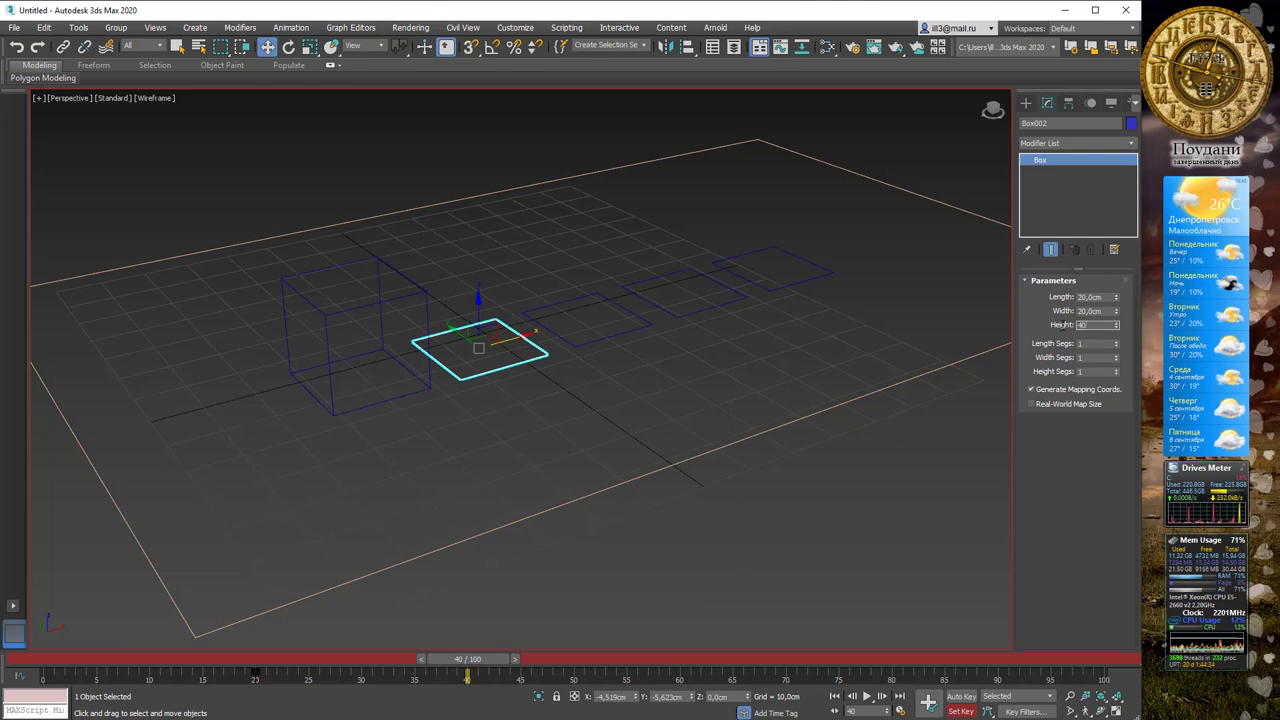
{"action": "type", "text": "40"}
{"action": "key", "text": "Return"}
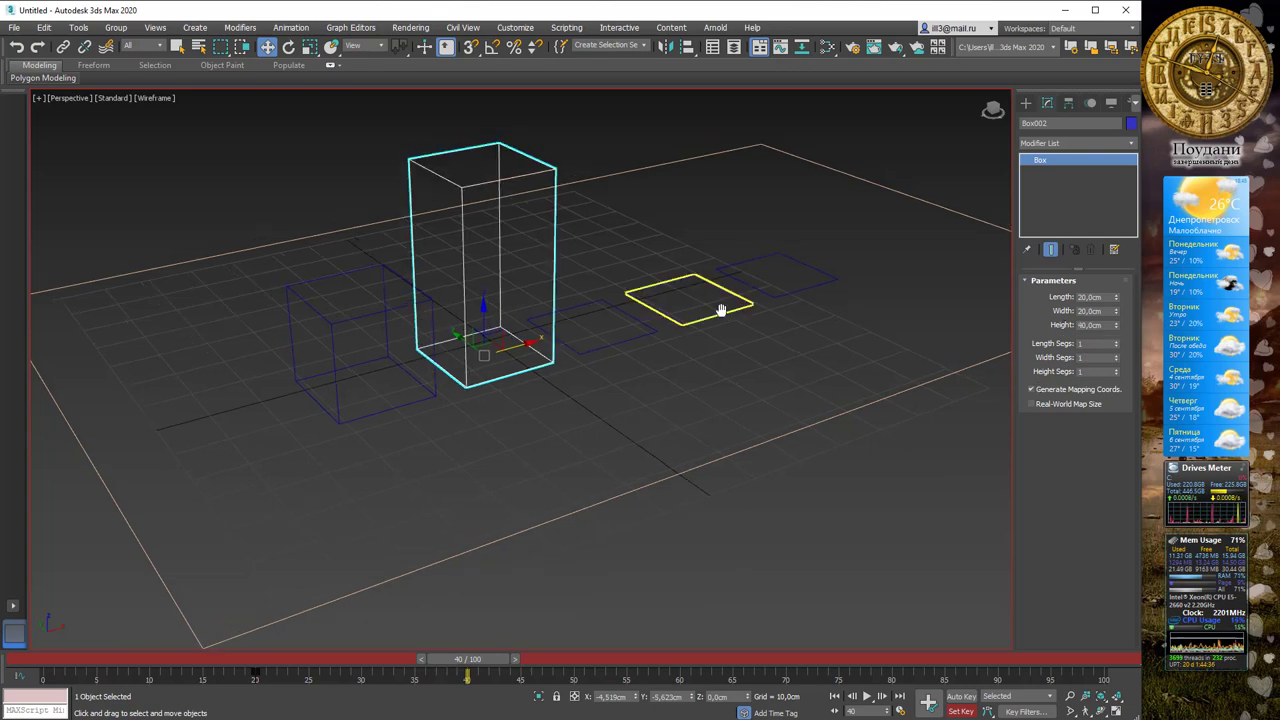
Step: Select the third box and key its height to 60 cm at frame 60
{"action": "middle_click_drag", "start_coordinate": [720, 309], "coordinate": [728, 320]}
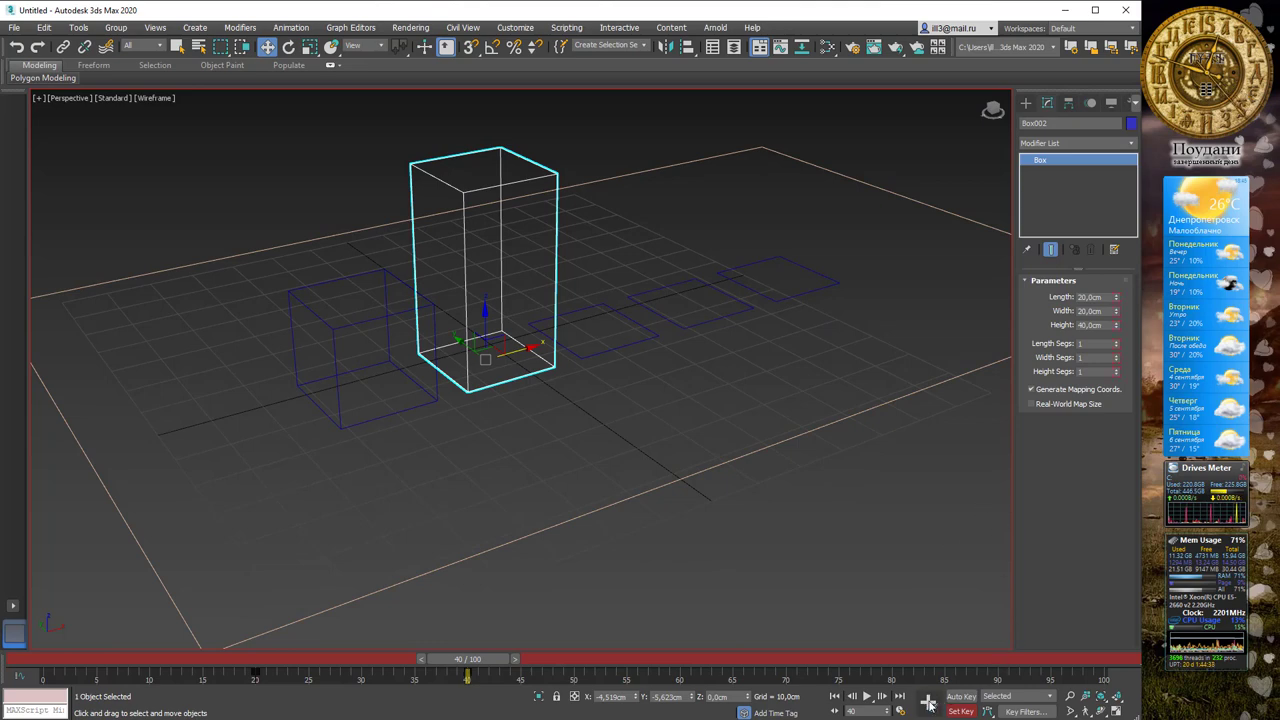
{"action": "left_click", "coordinate": [604, 348]}
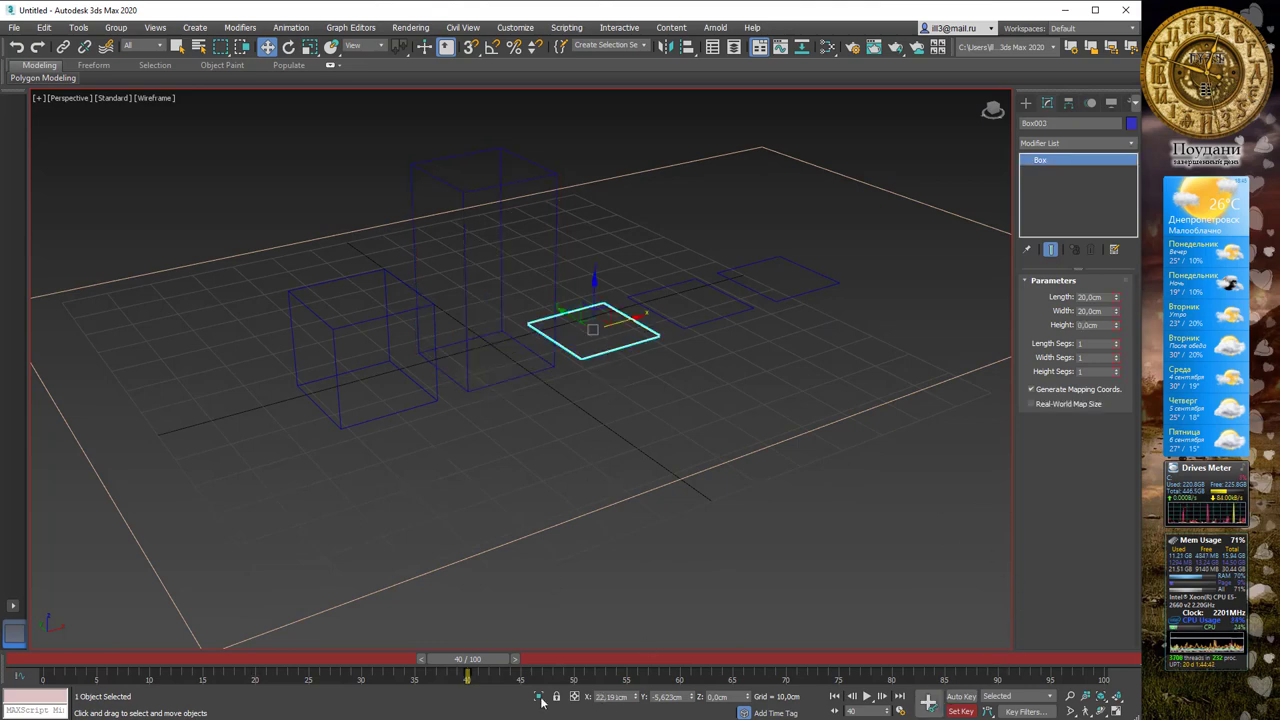
{"action": "left_click_drag", "start_coordinate": [468, 659], "coordinate": [688, 666]}
{"action": "key", "text": "w"}
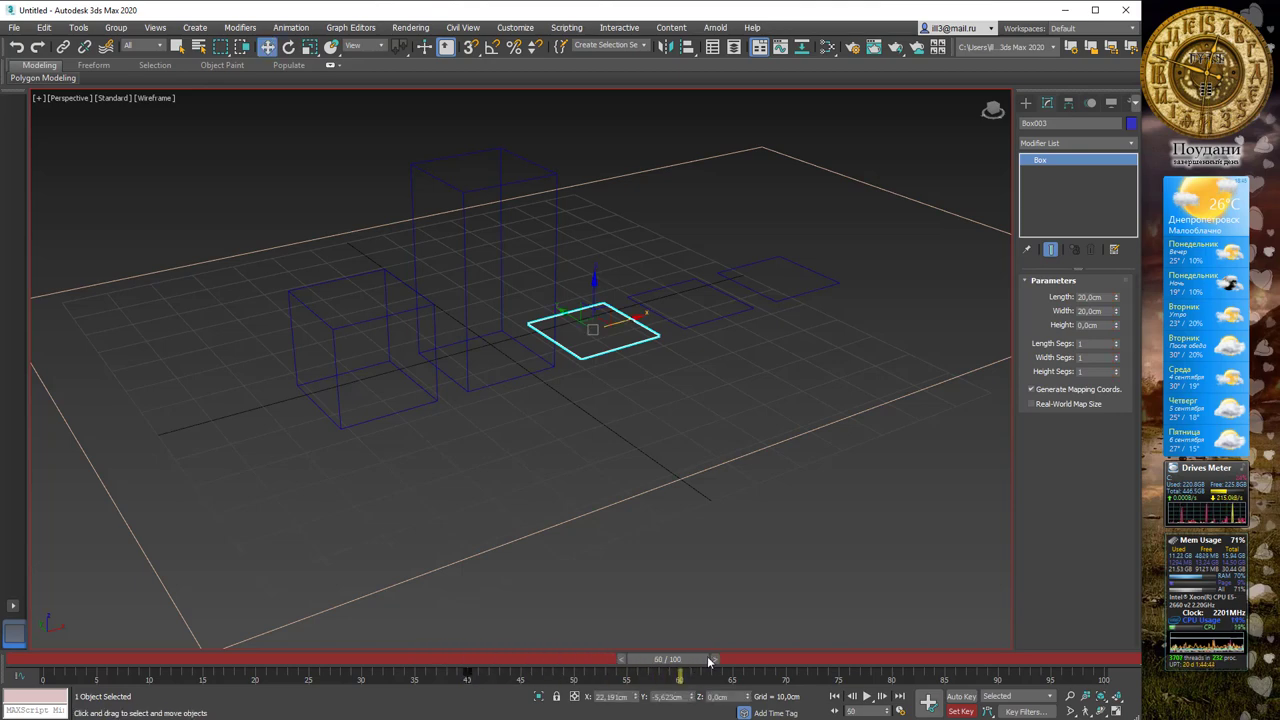
{"action": "double_click", "coordinate": [1095, 325]}
{"action": "type", "text": "60"}
{"action": "key", "text": "Return"}
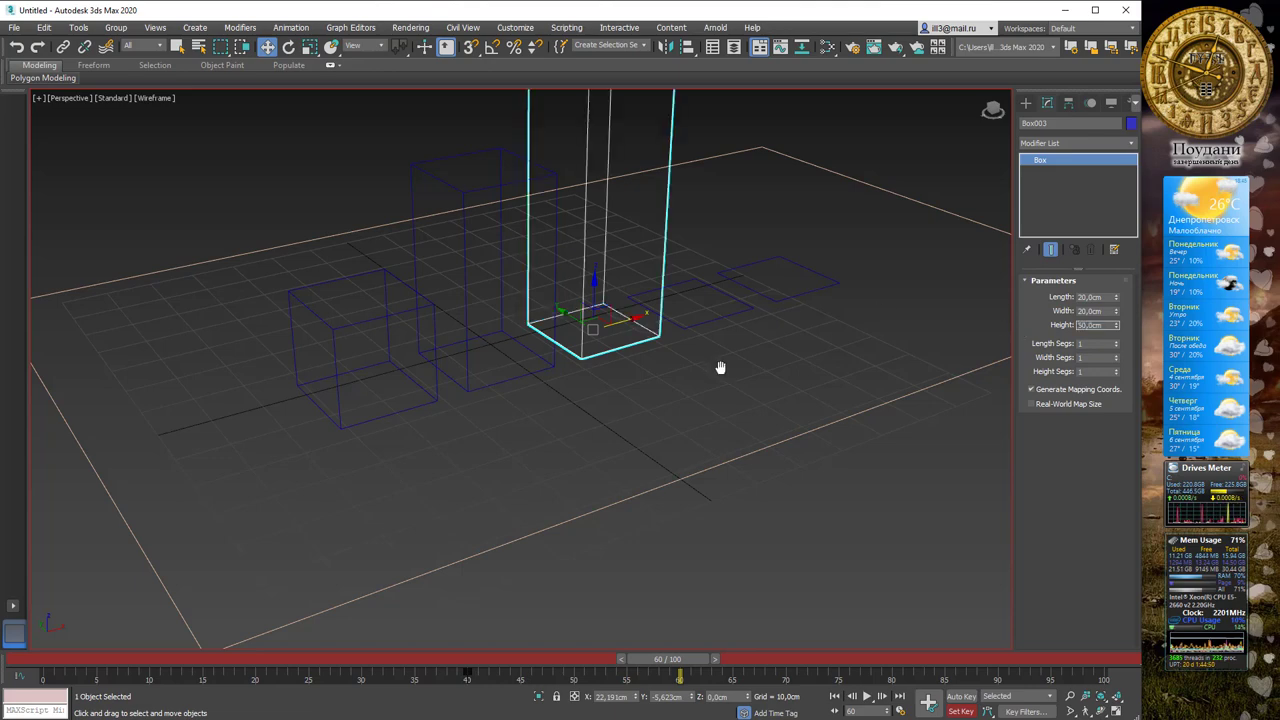
Step: Select the fourth box and key its height to 100 cm at frame 80
{"action": "scroll", "coordinate": [720, 366], "scroll_direction": "down", "scroll_amount": 5}
{"action": "scroll", "coordinate": [715, 300], "scroll_direction": "up", "scroll_amount": 2}
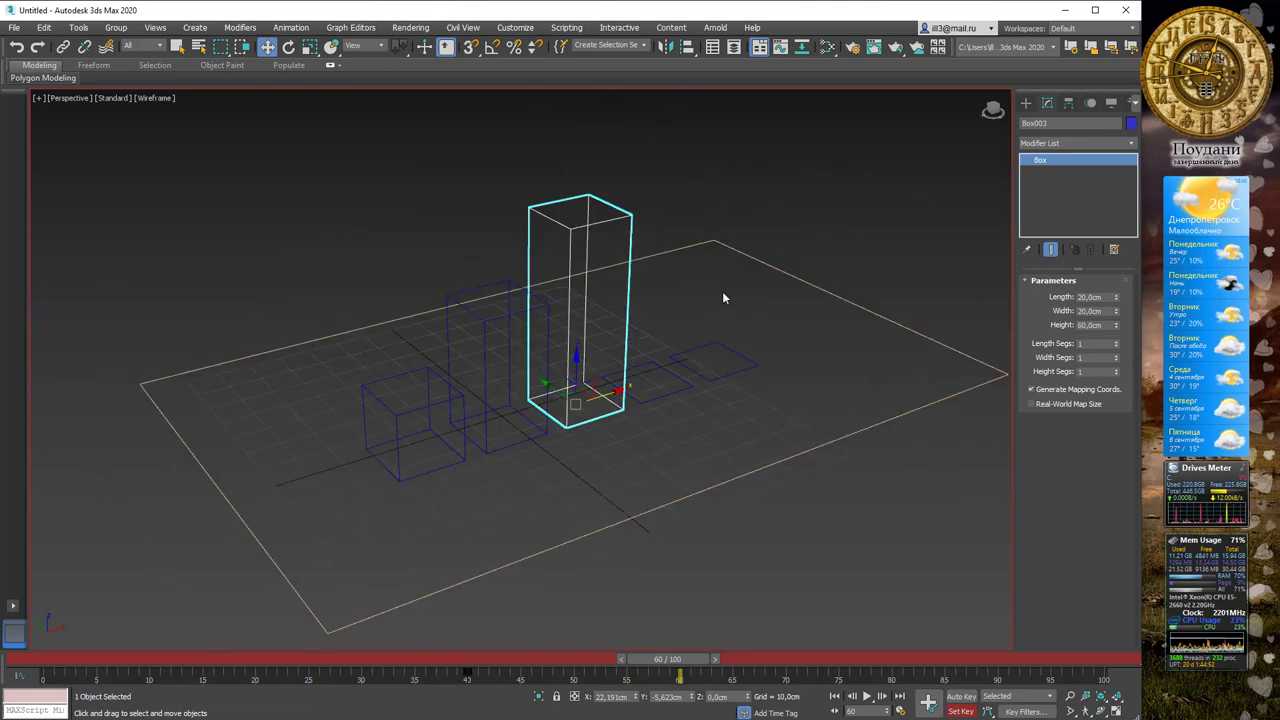
{"action": "middle_click_drag", "start_coordinate": [722, 291], "coordinate": [708, 299]}
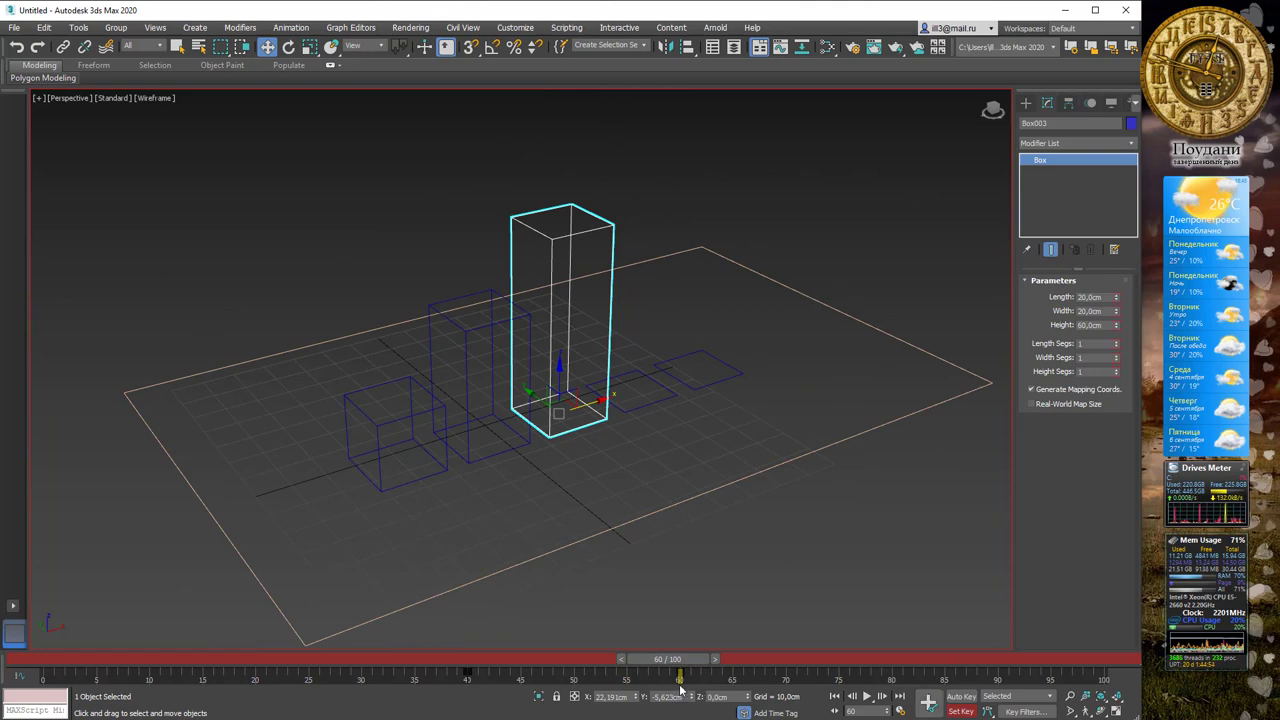
{"action": "left_click", "coordinate": [640, 406]}
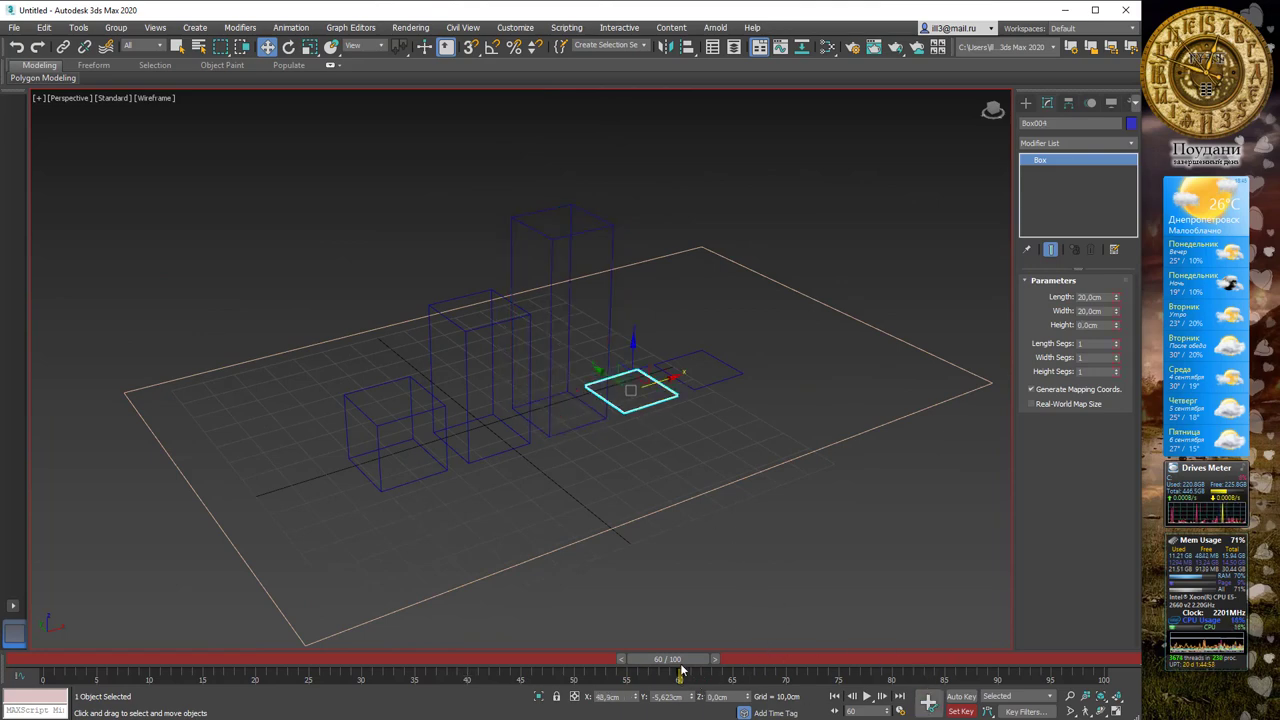
{"action": "left_click_drag", "start_coordinate": [668, 659], "coordinate": [891, 668]}
{"action": "key", "text": "w"}
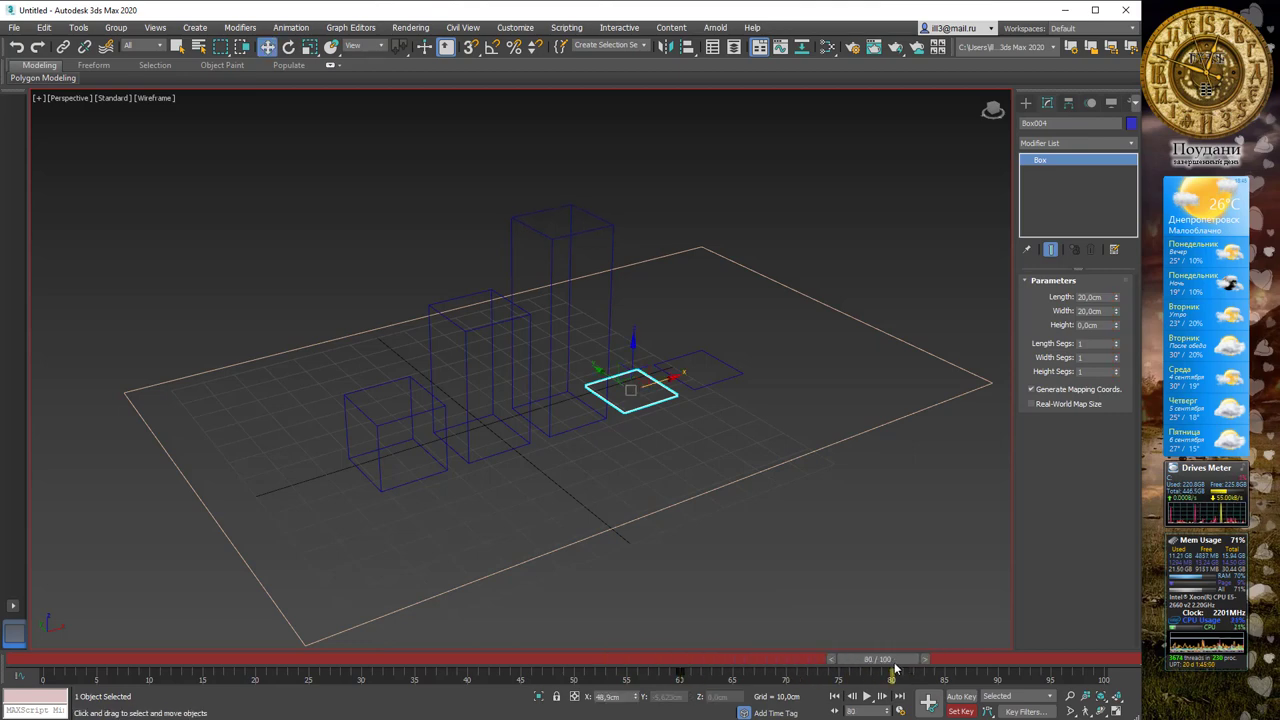
{"action": "double_click", "coordinate": [1090, 325]}
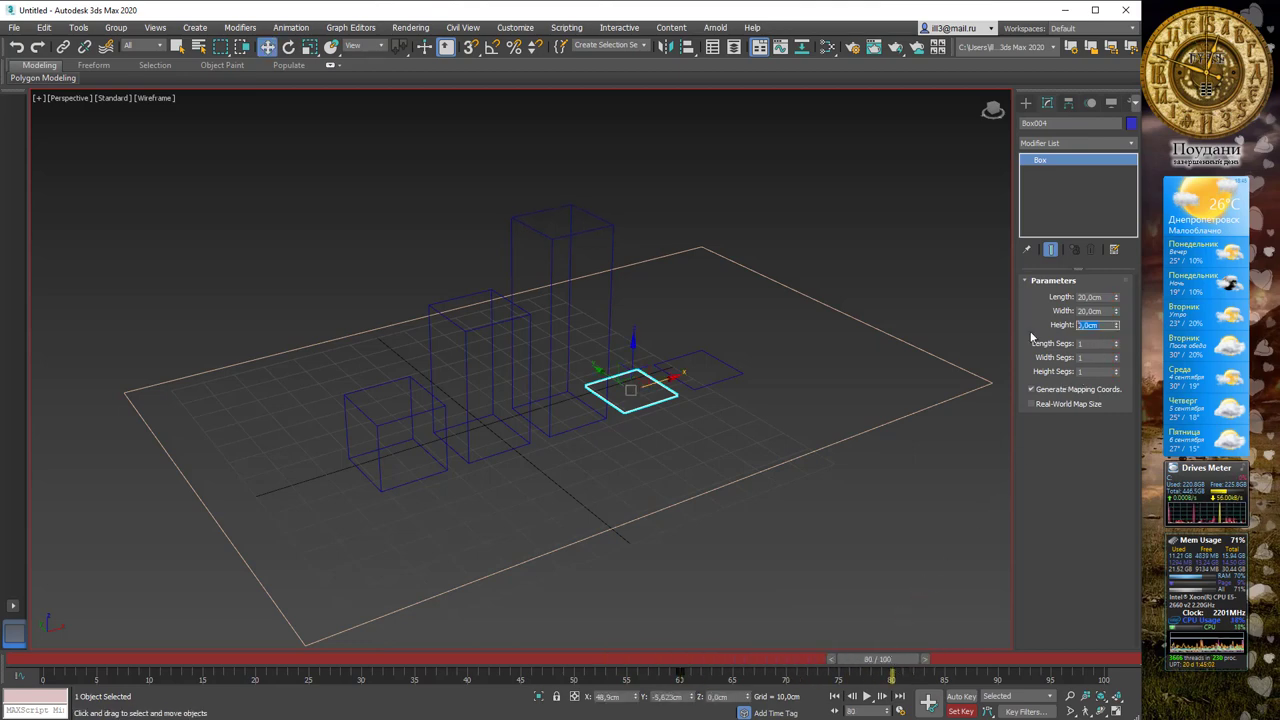
{"action": "type", "text": "100"}
{"action": "key", "text": "Return"}
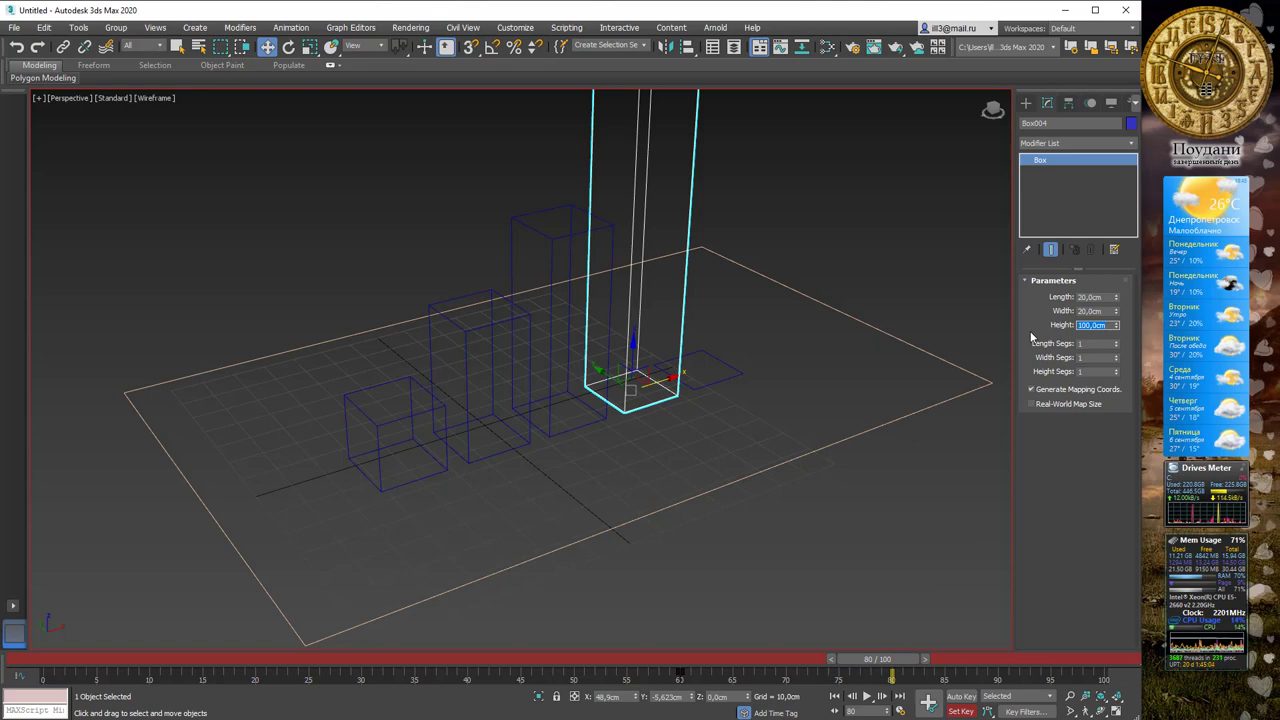
Step: Add a fifth box, key its height to 120 cm at frame 100, and play the animation
{"action": "scroll", "coordinate": [697, 217], "scroll_direction": "down", "scroll_amount": 4}
{"action": "middle_click_drag", "start_coordinate": [763, 203], "coordinate": [740, 211]}
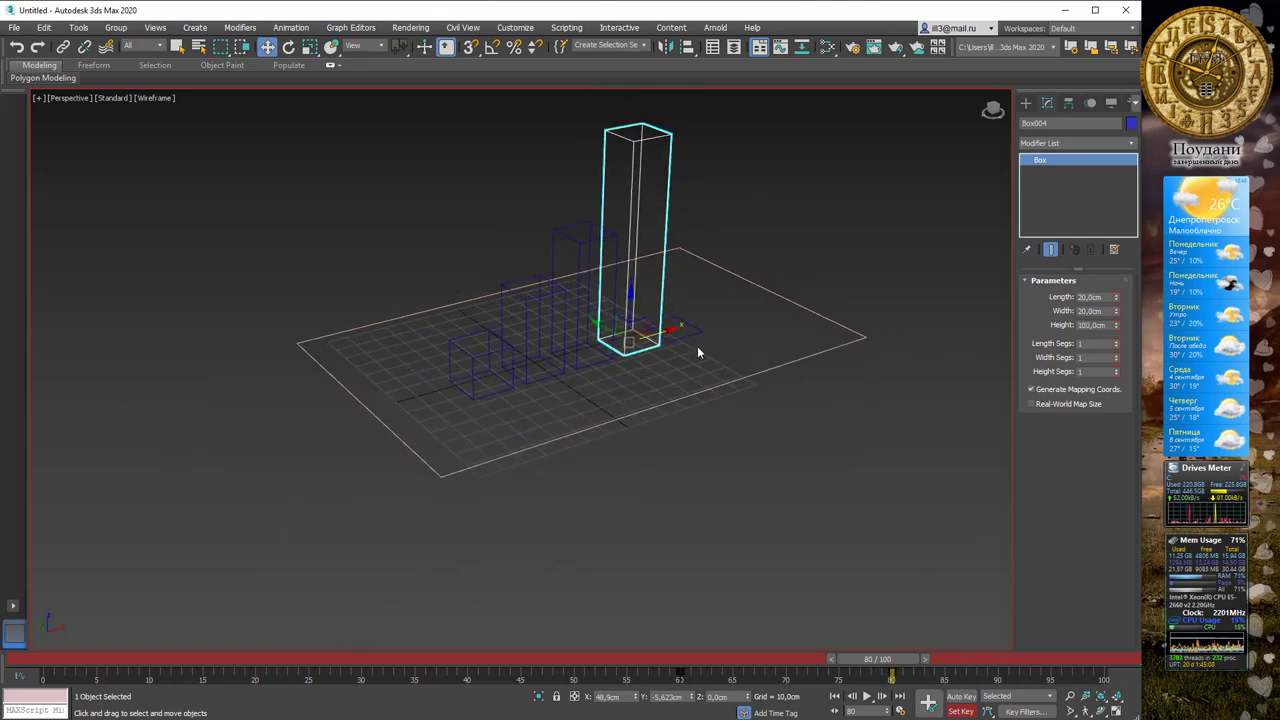
{"action": "left_click_drag", "start_coordinate": [697, 344], "coordinate": [648, 320]}
{"action": "left_click", "coordinate": [648, 320]}
{"action": "left_click", "coordinate": [927, 704]}
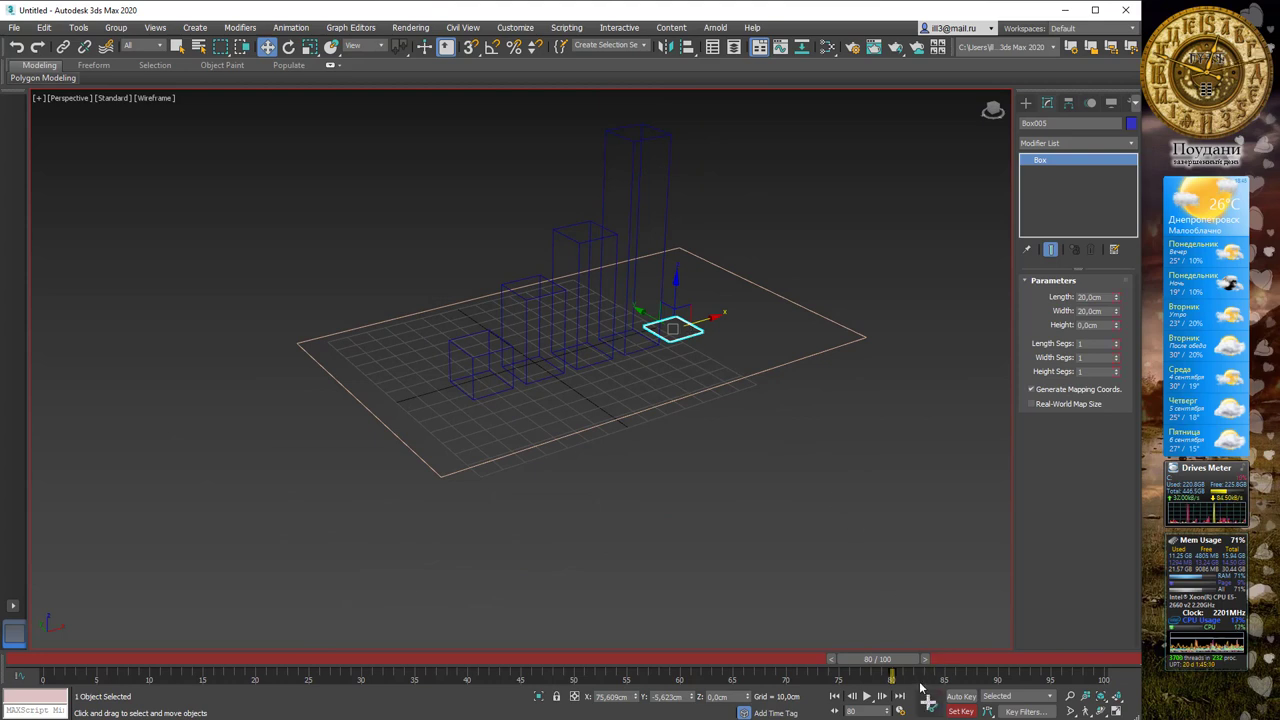
{"action": "left_click_drag", "start_coordinate": [913, 659], "coordinate": [1112, 650]}
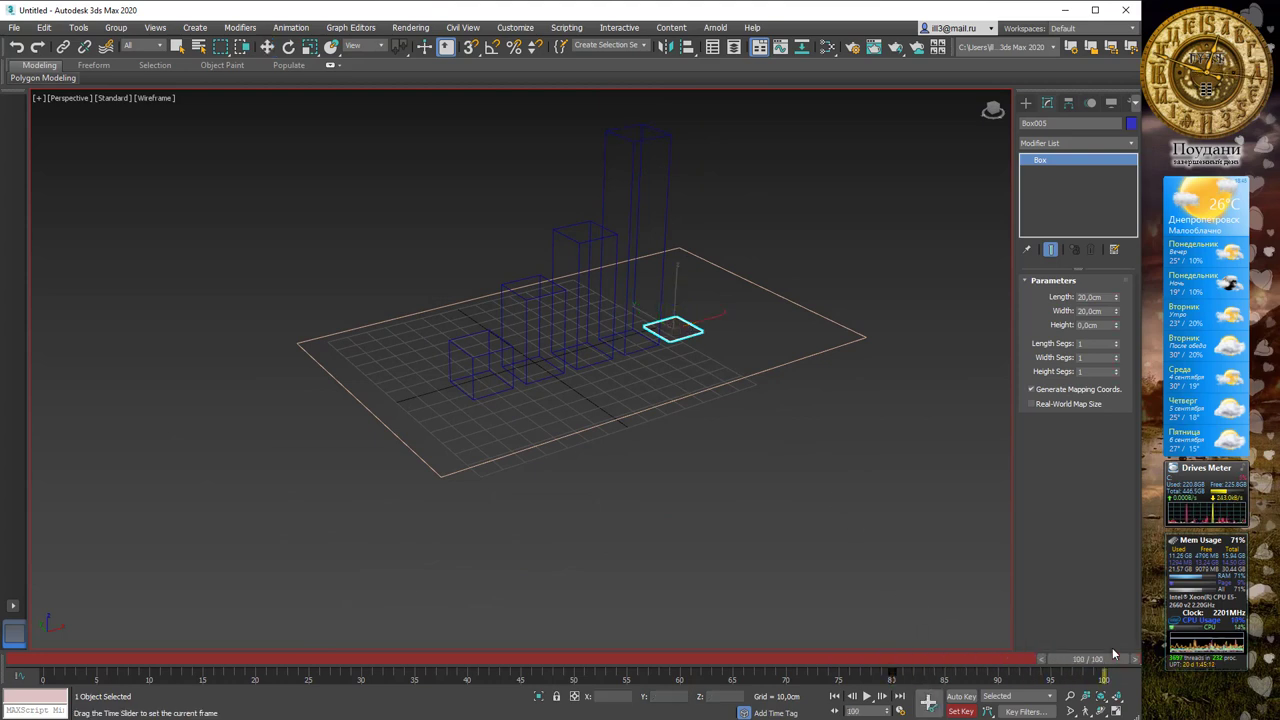
{"action": "key", "text": "w"}
{"action": "double_click", "coordinate": [1105, 325]}
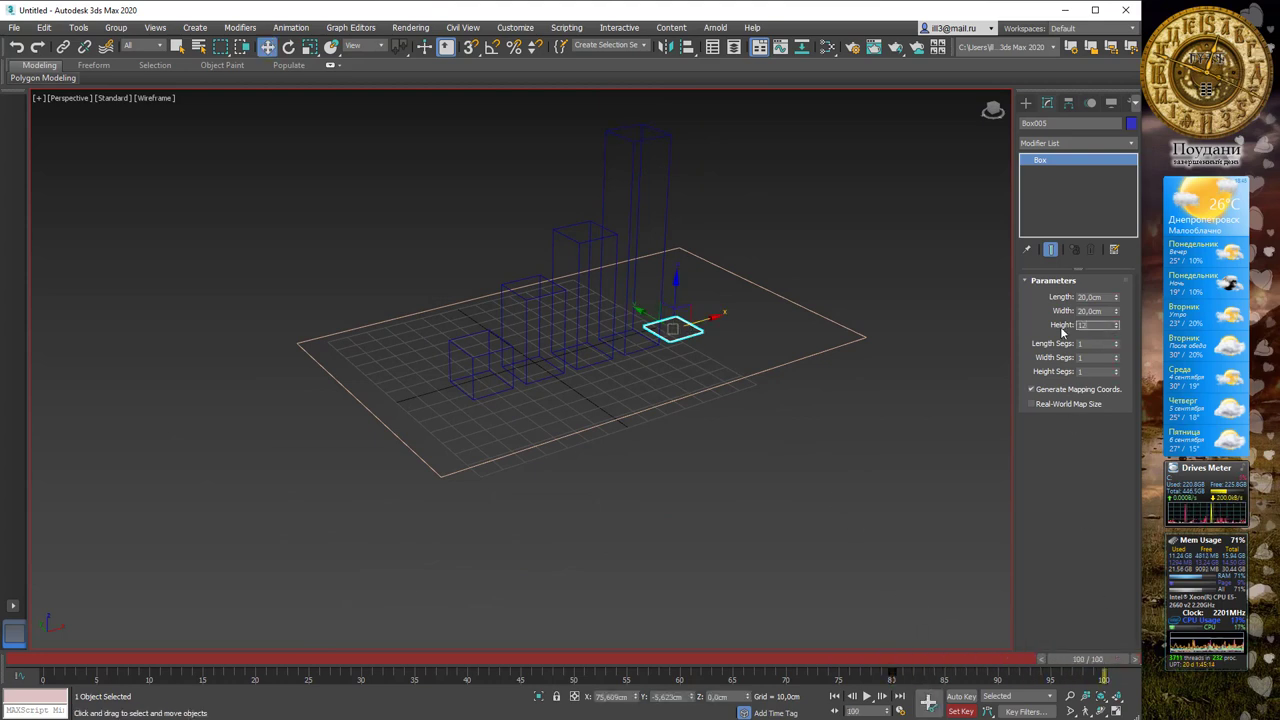
{"action": "type", "text": "120"}
{"action": "key", "text": "Return"}
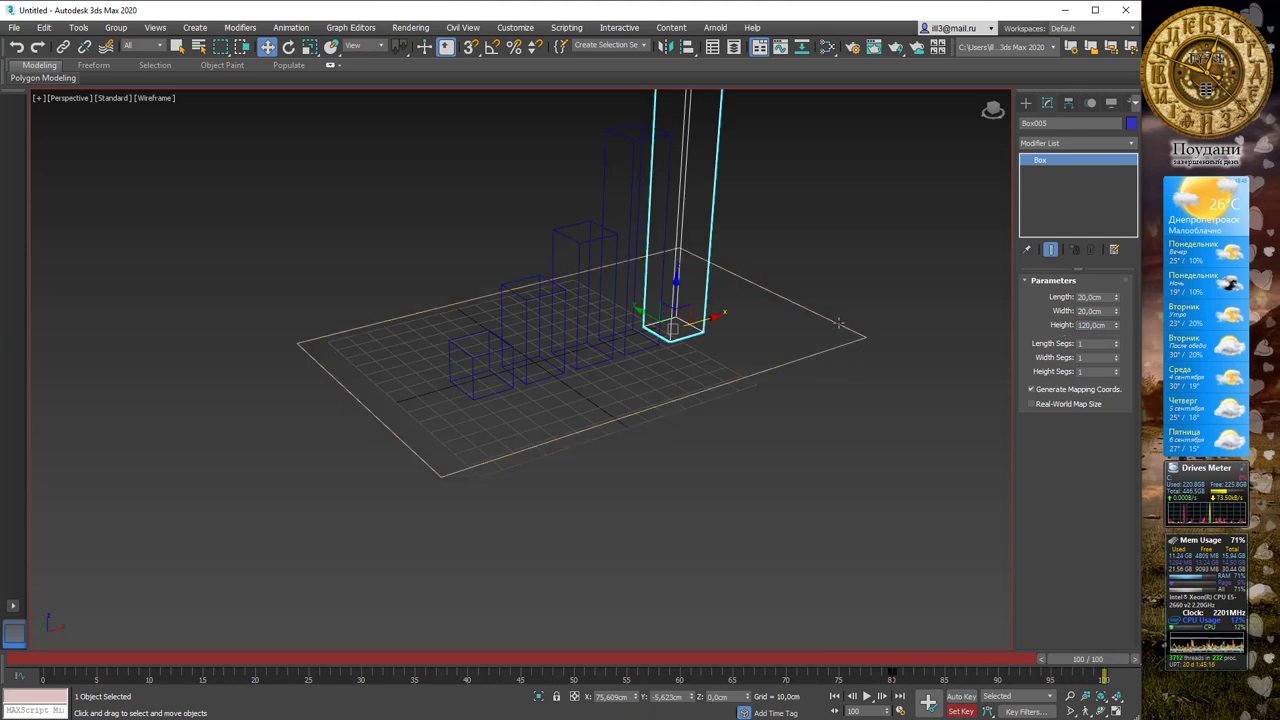
{"action": "middle_click_drag", "start_coordinate": [840, 367], "coordinate": [842, 422]}
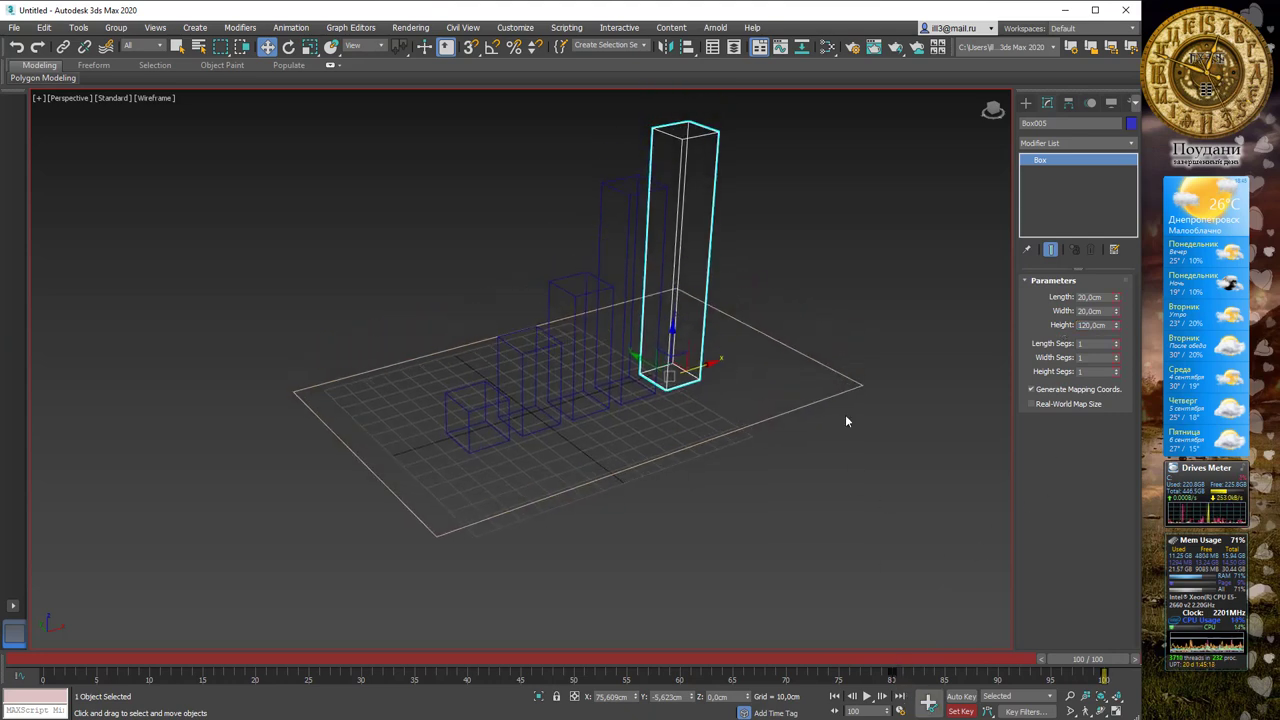
{"action": "left_click", "coordinate": [867, 697]}
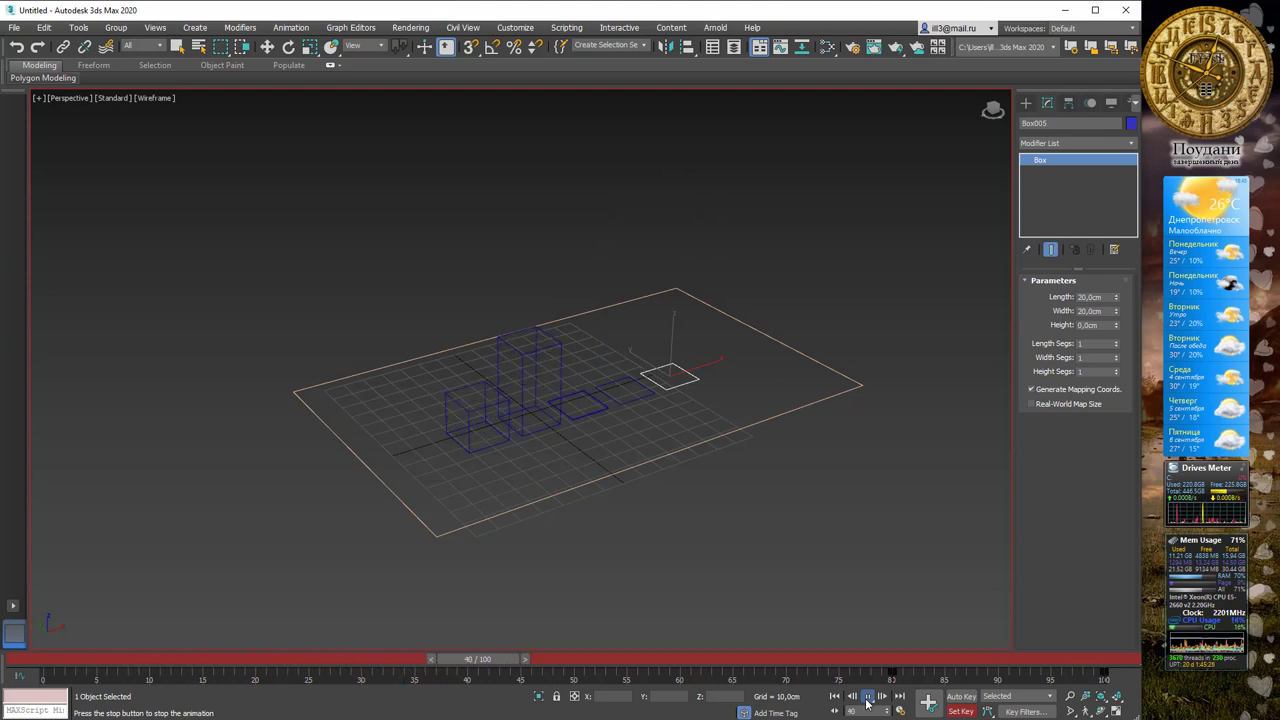
Step: Switch to Default Shading with F3, replay the rising boxes, then scrub the timeline back
{"action": "left_click", "coordinate": [867, 699]}
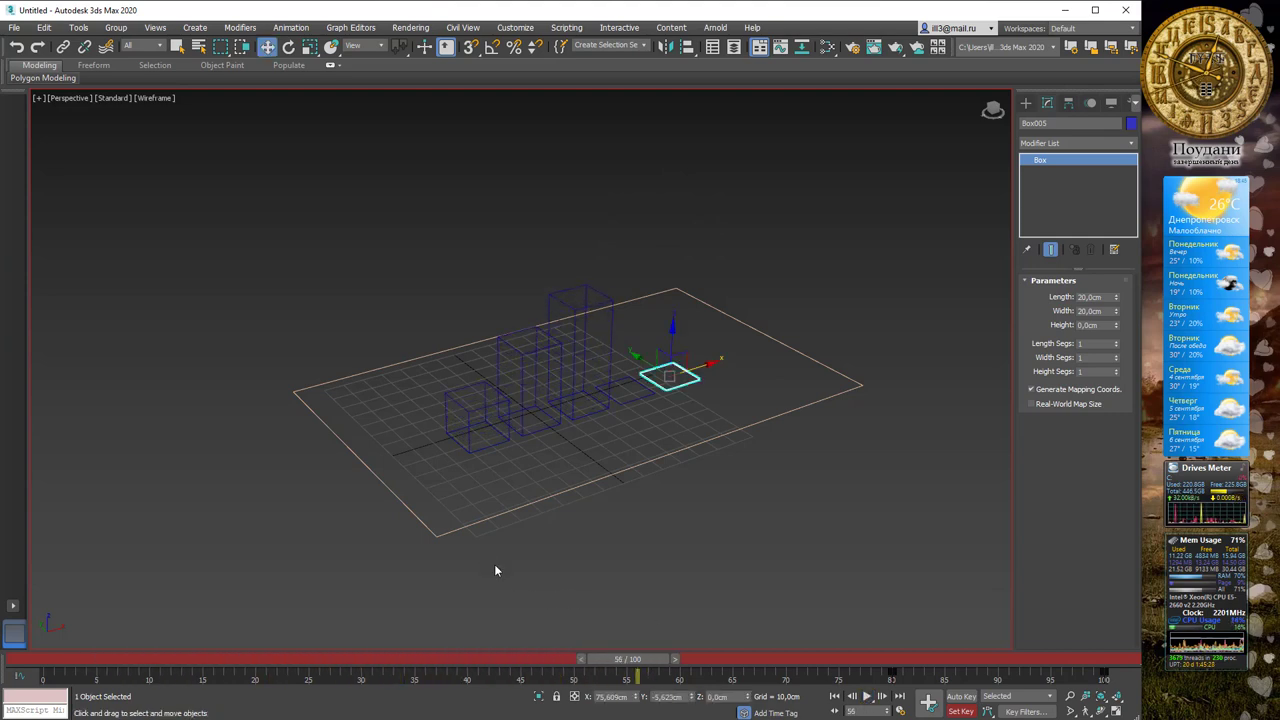
{"action": "middle_click_drag", "start_coordinate": [494, 570], "coordinate": [486, 567]}
{"action": "key", "text": "F3"}
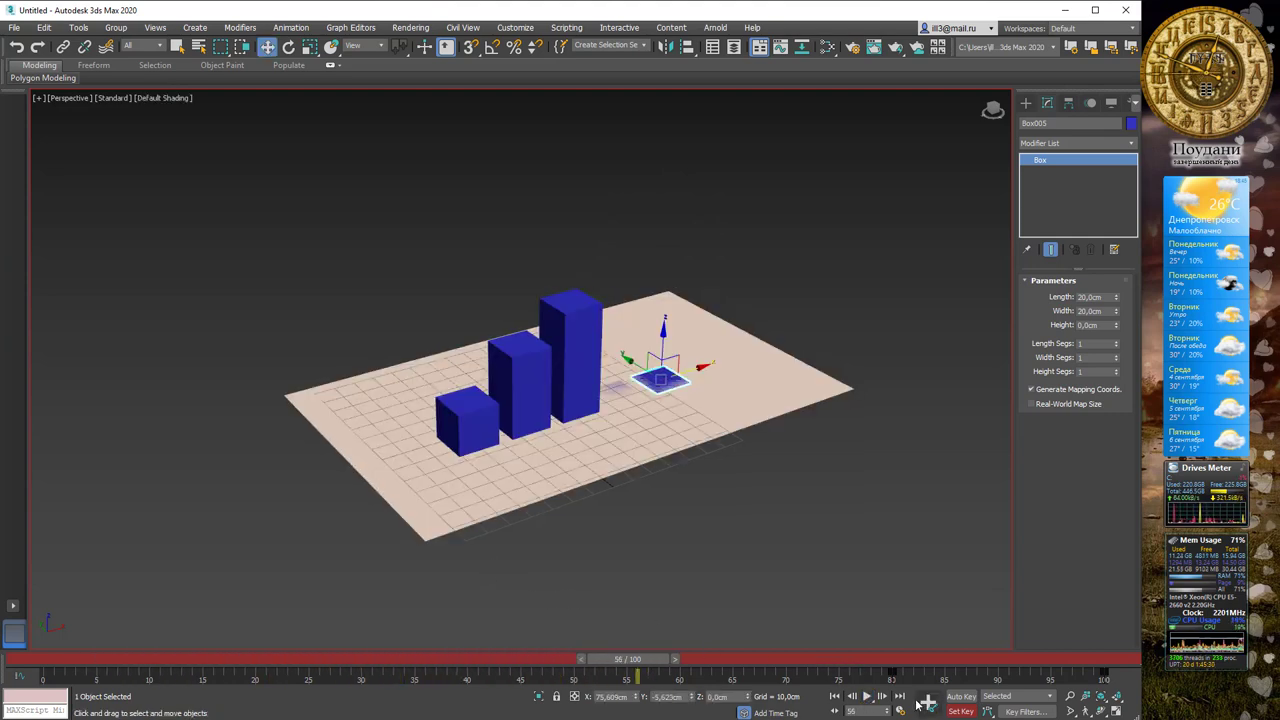
{"action": "left_click", "coordinate": [867, 698]}
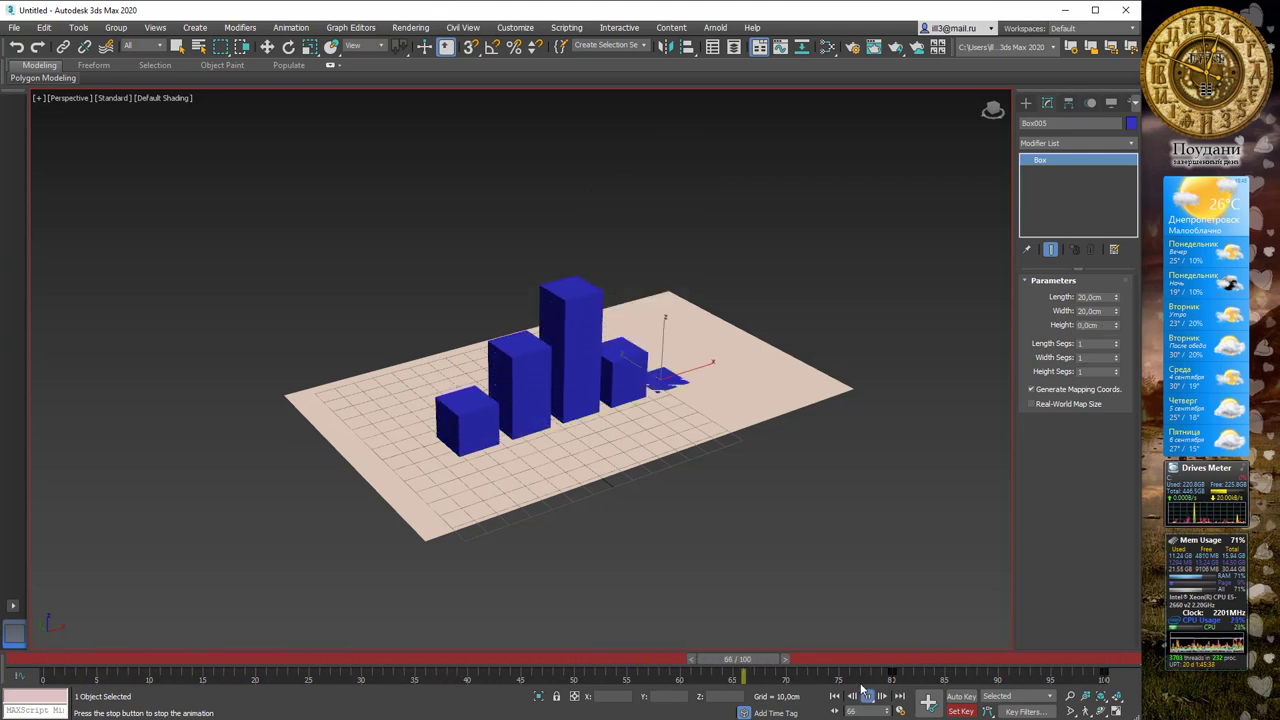
{"action": "left_click", "coordinate": [866, 696]}
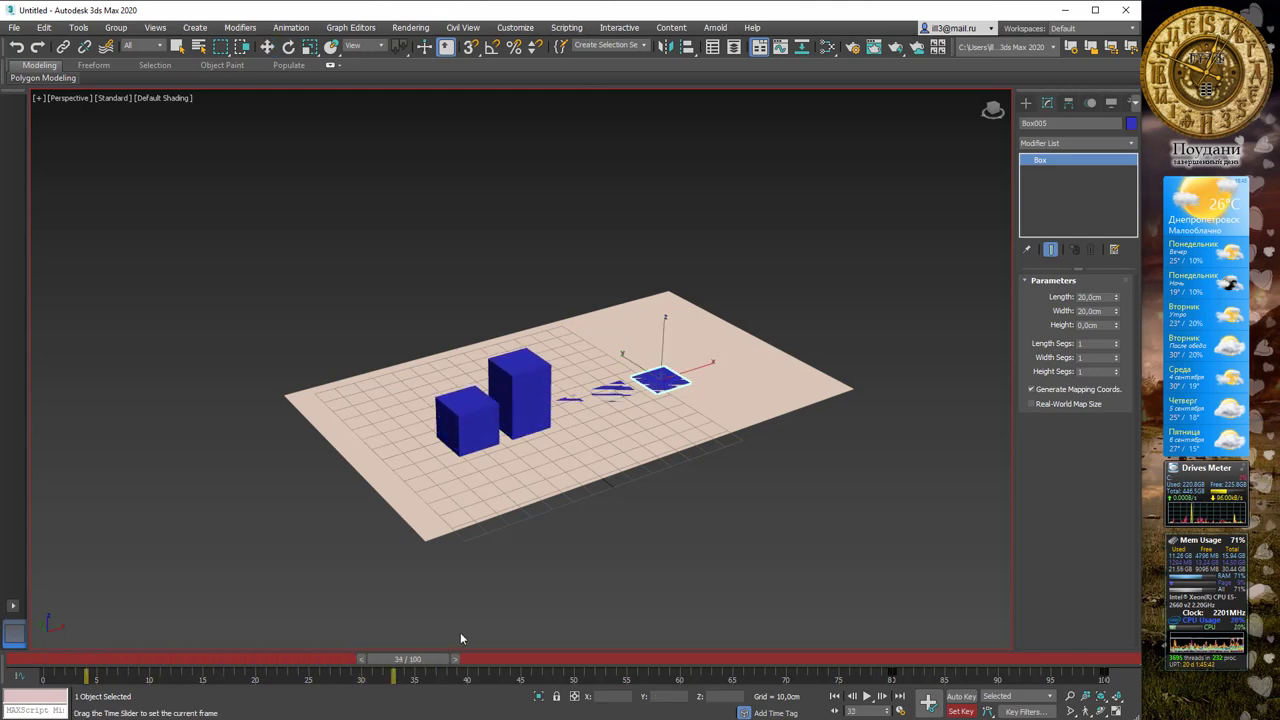
{"action": "mouse_move", "coordinate": [112, 660]}
{"action": "left_mouse_down"}
{"action": "mouse_move", "coordinate": [604, 623]}
{"action": "mouse_move", "coordinate": [929, 638]}
{"action": "mouse_move", "coordinate": [451, 614]}
{"action": "mouse_move", "coordinate": [69, 617]}
{"action": "mouse_move", "coordinate": [1134, 612]}
{"action": "mouse_move", "coordinate": [26, 598]}
{"action": "left_mouse_up"}
Step: Create a Standard Primitives sphere on the plane left of the boxes
{"action": "key", "text": "w"}
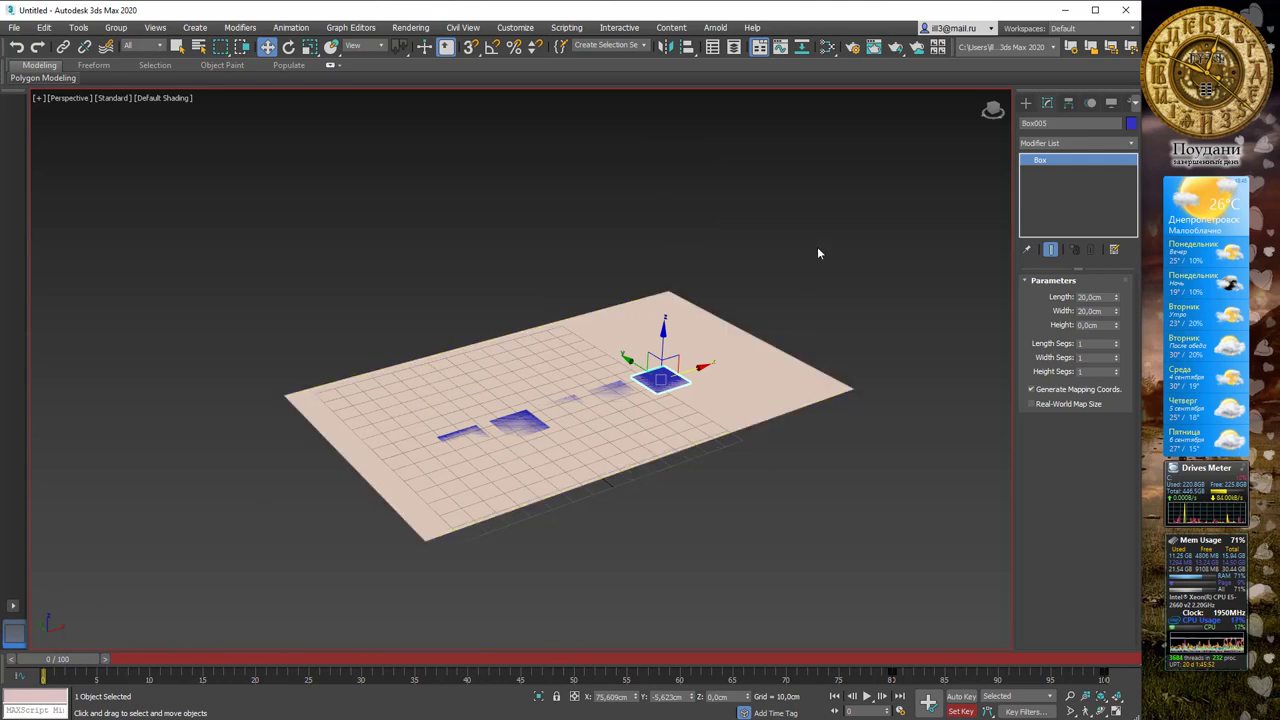
{"action": "left_click", "coordinate": [1027, 104]}
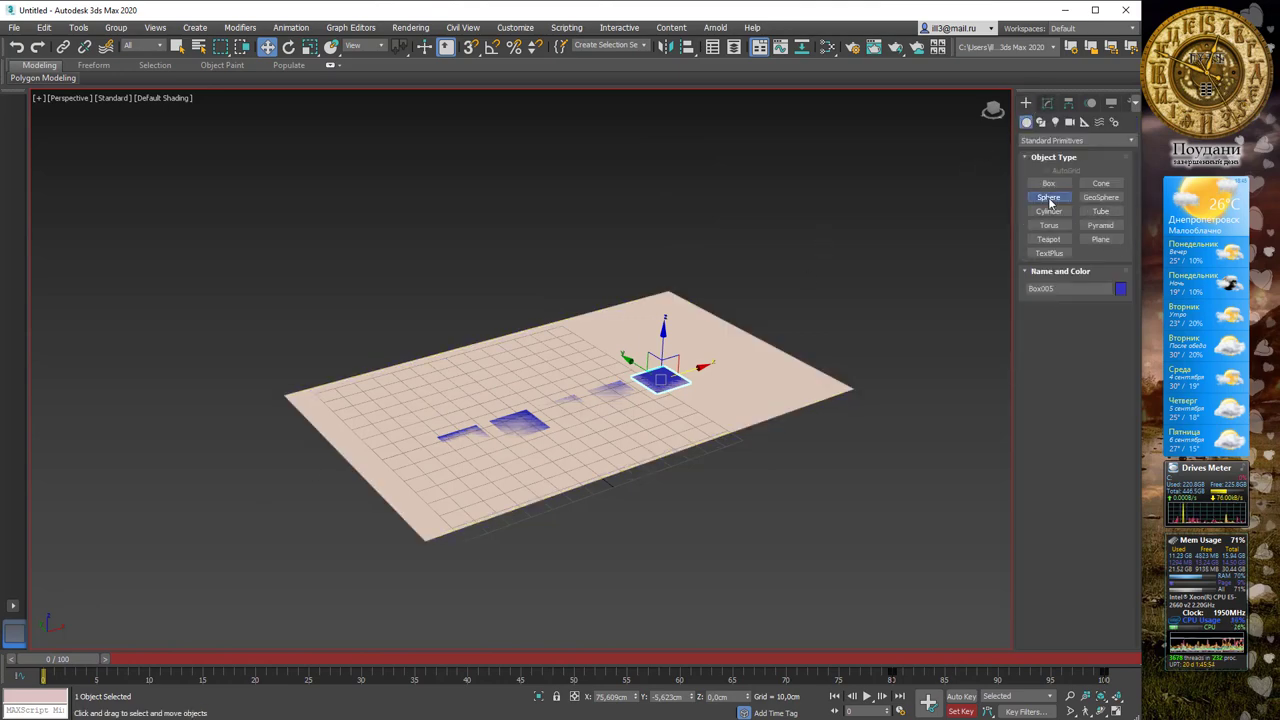
{"action": "left_click", "coordinate": [1049, 199]}
{"action": "mouse_move", "coordinate": [391, 460]}
{"action": "left_mouse_down"}
{"action": "mouse_move", "coordinate": [410, 472]}
{"action": "mouse_move", "coordinate": [395, 415]}
{"action": "left_mouse_up"}
Step: Align the sphere with the row of boxes in Top view, then switch to the Front view
{"action": "key", "text": "w"}
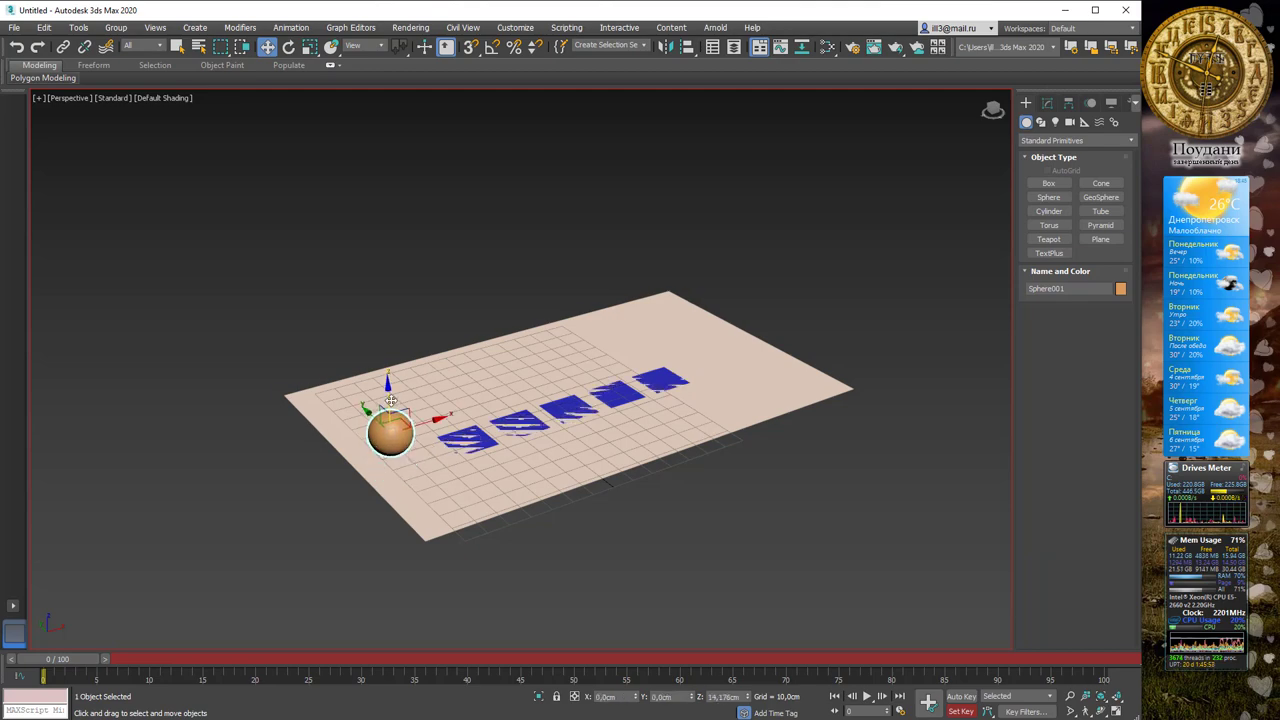
{"action": "left_click", "coordinate": [993, 108]}
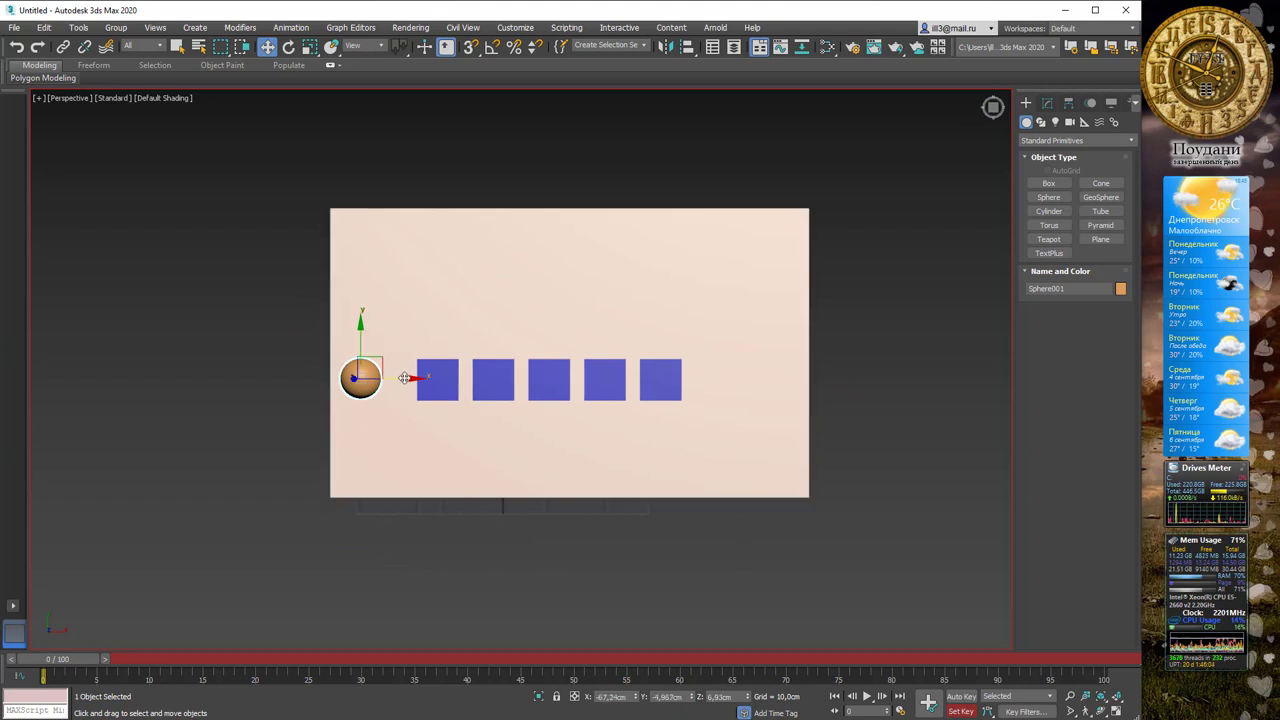
{"action": "left_click_drag", "start_coordinate": [372, 337], "coordinate": [378, 337]}
{"action": "left_click", "coordinate": [995, 116]}
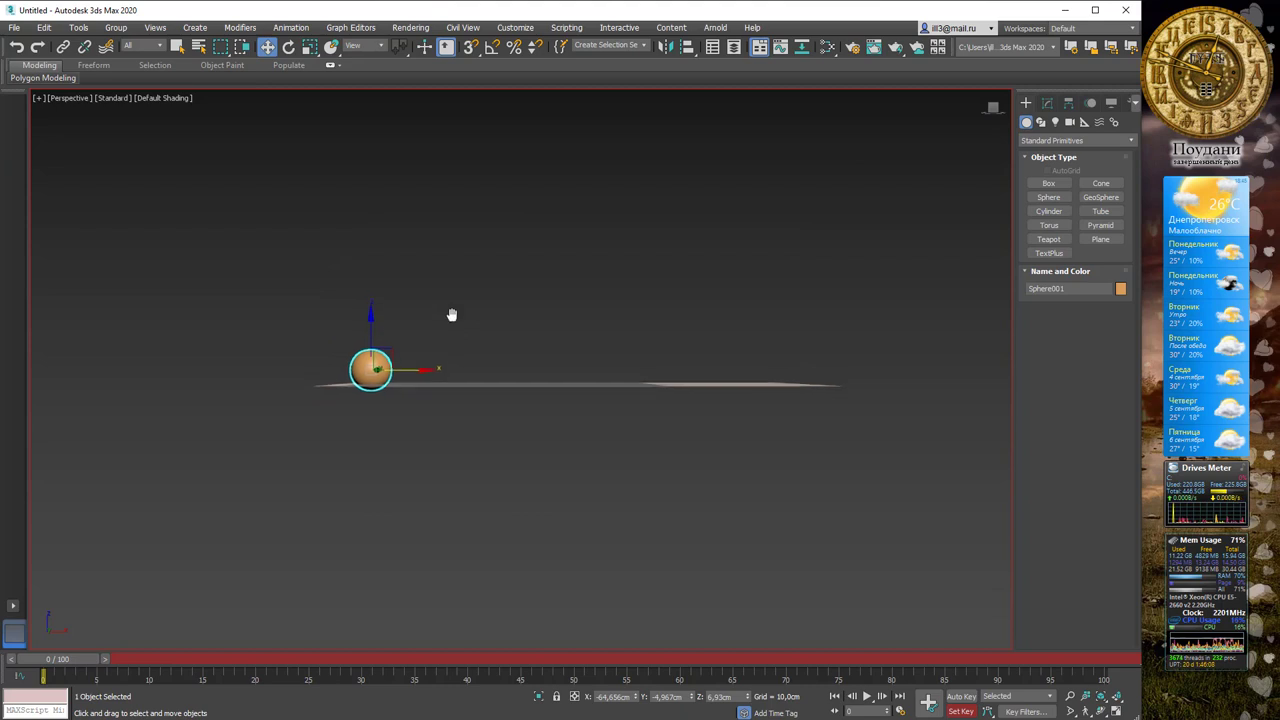
{"action": "middle_click_drag", "start_coordinate": [449, 333], "coordinate": [452, 356]}
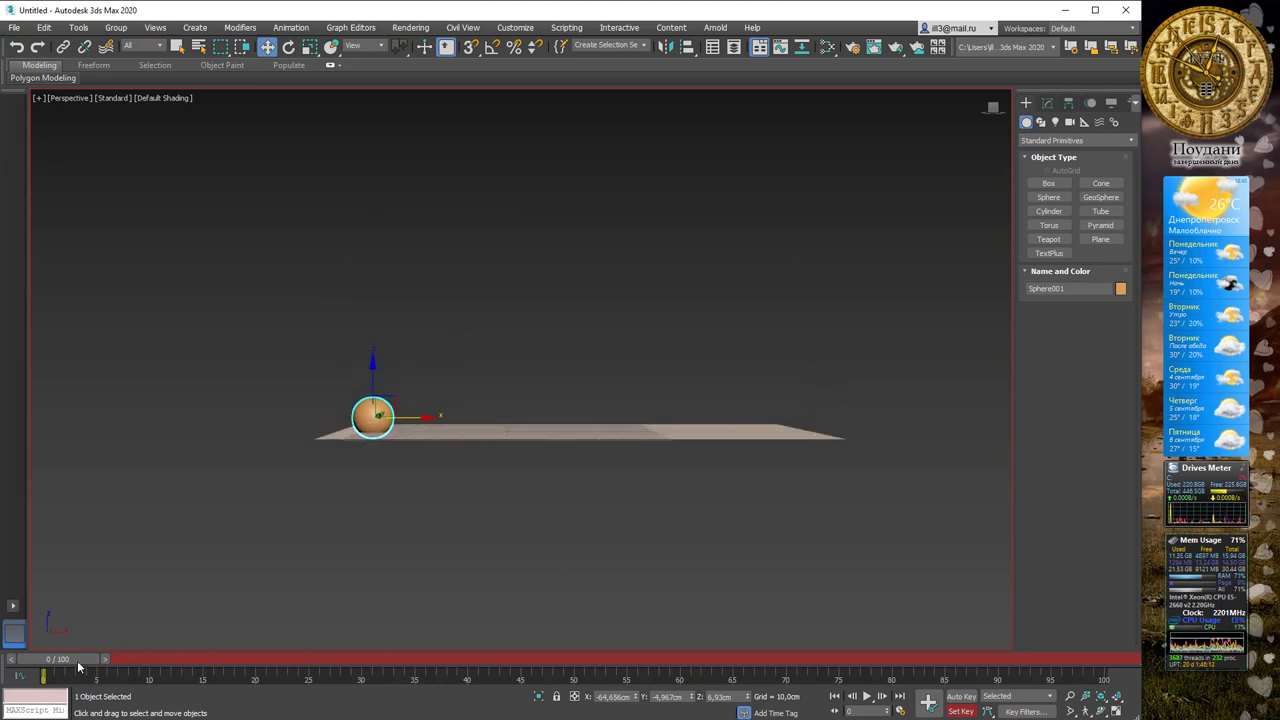
{"action": "left_click_drag", "start_coordinate": [77, 660], "coordinate": [118, 658]}
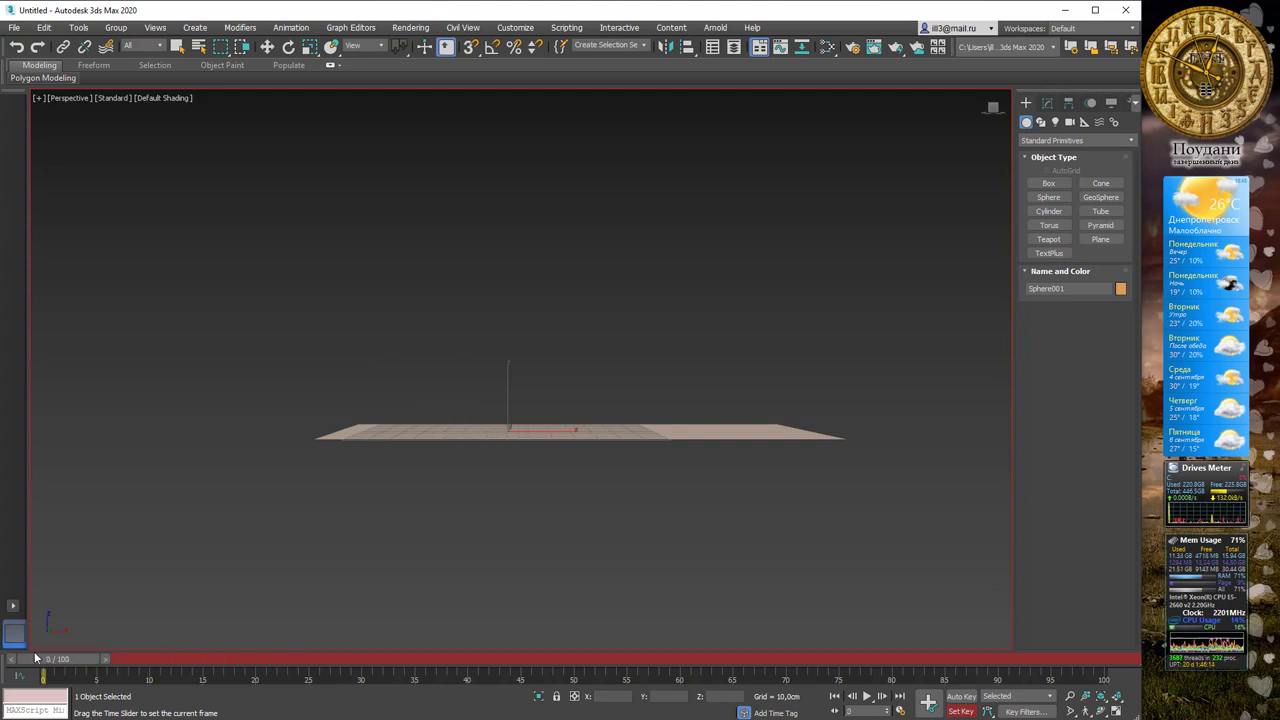
{"action": "key", "text": "w"}
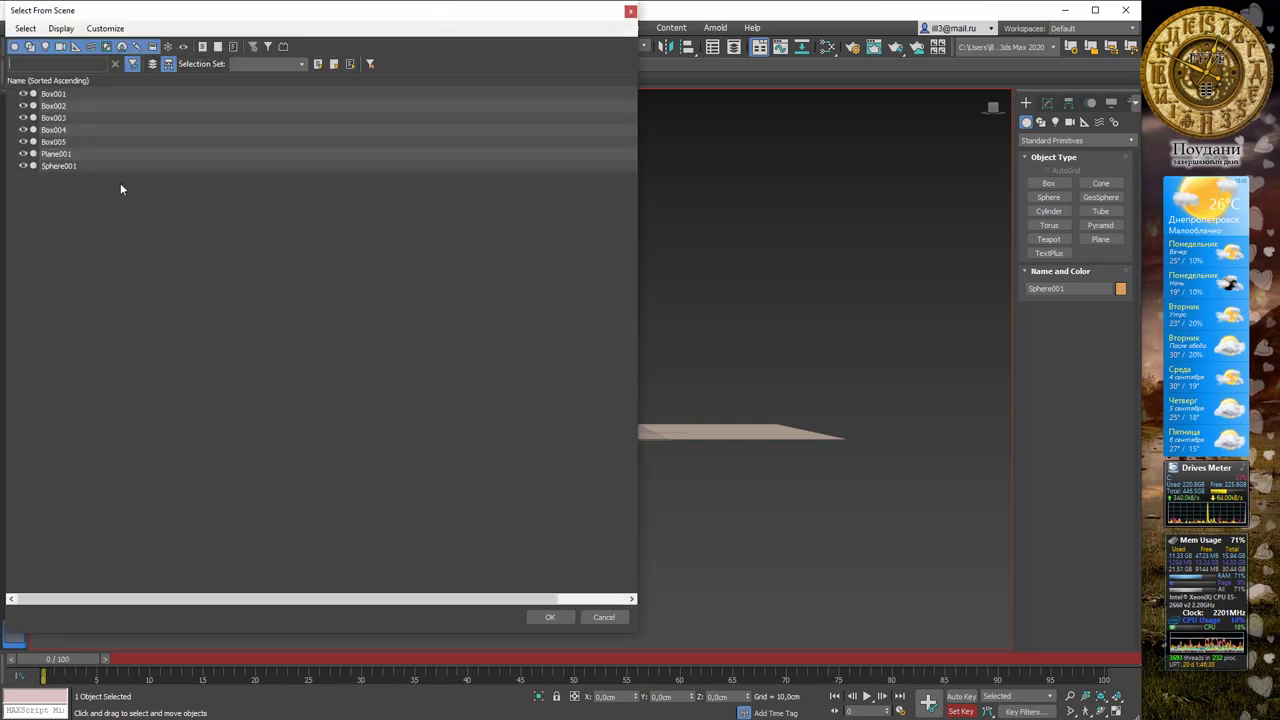
Step: Key the sphere on top of the first and second boxes at frames 20 and 40
{"action": "key", "text": "Return"}
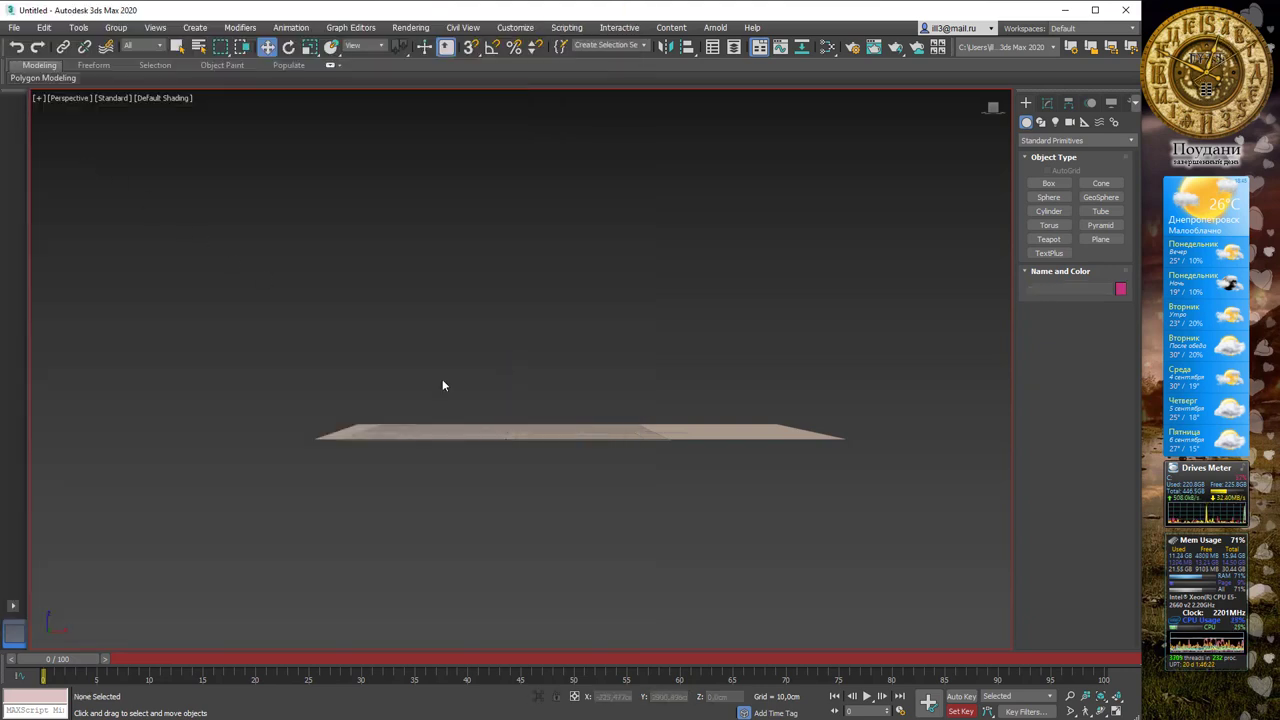
{"action": "mouse_move", "coordinate": [534, 356]}
{"action": "middle_mouse_down", "text": "alt"}
{"action": "mouse_move", "coordinate": [534, 369]}
{"action": "mouse_move", "coordinate": [553, 356]}
{"action": "middle_mouse_up", "text": "alt"}
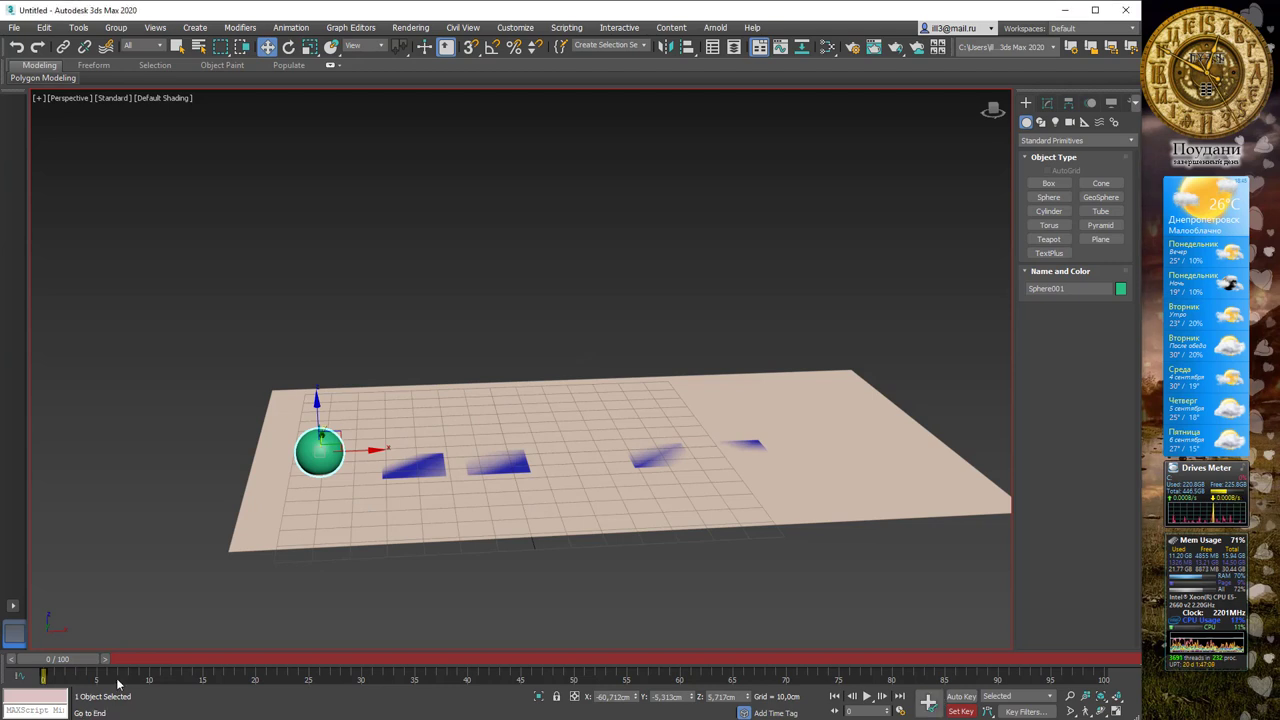
{"action": "left_click_drag", "start_coordinate": [58, 662], "coordinate": [263, 667]}
{"action": "key", "text": "w"}
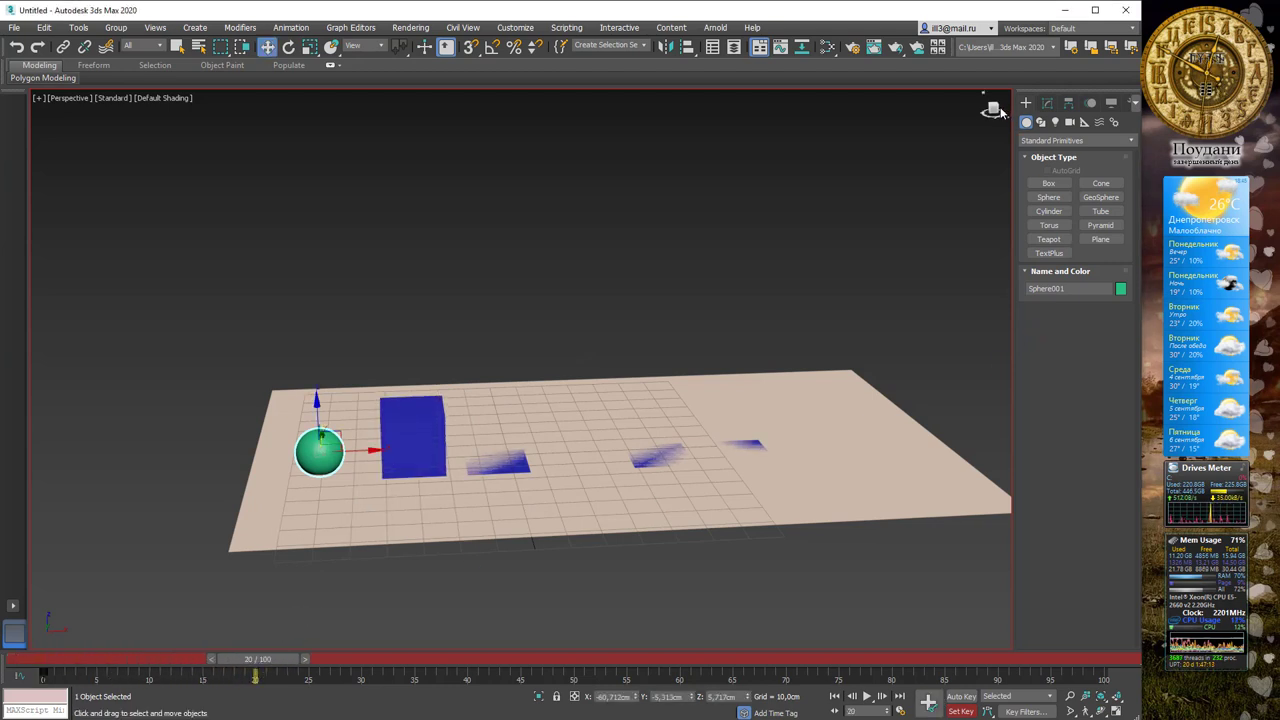
{"action": "left_click_drag", "start_coordinate": [993, 110], "coordinate": [338, 409]}
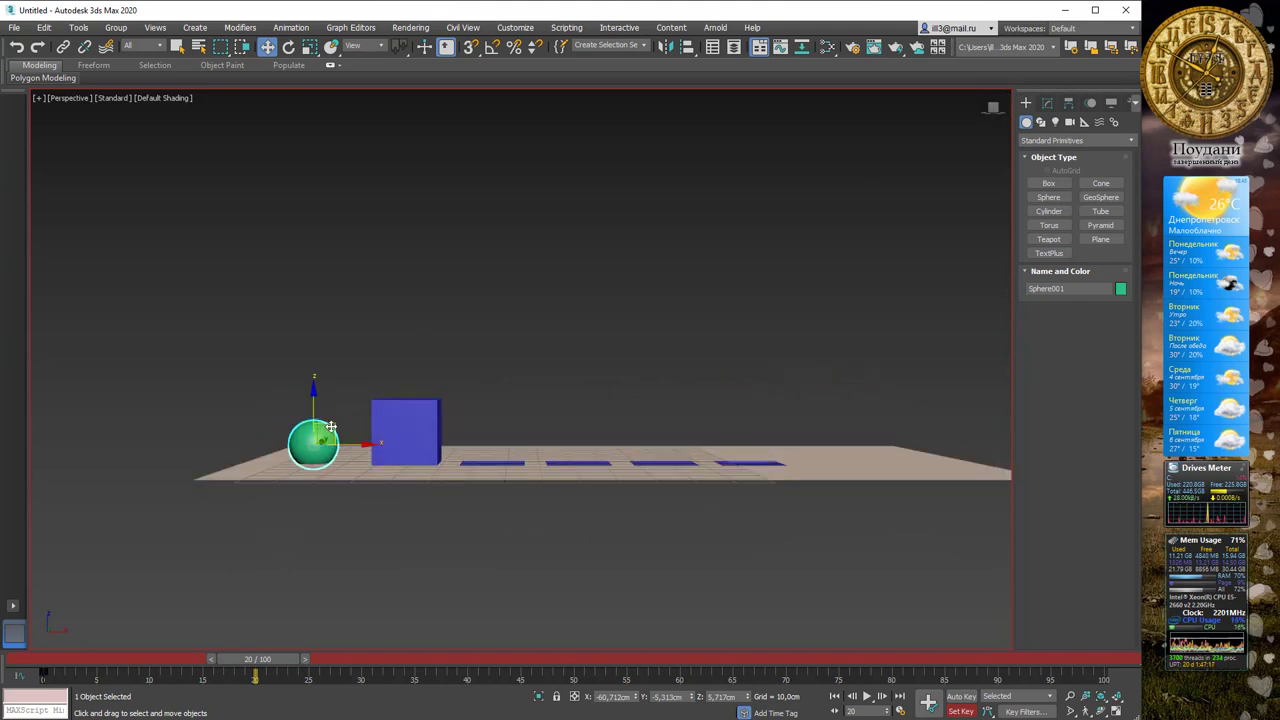
{"action": "left_click_drag", "start_coordinate": [331, 427], "coordinate": [422, 362]}
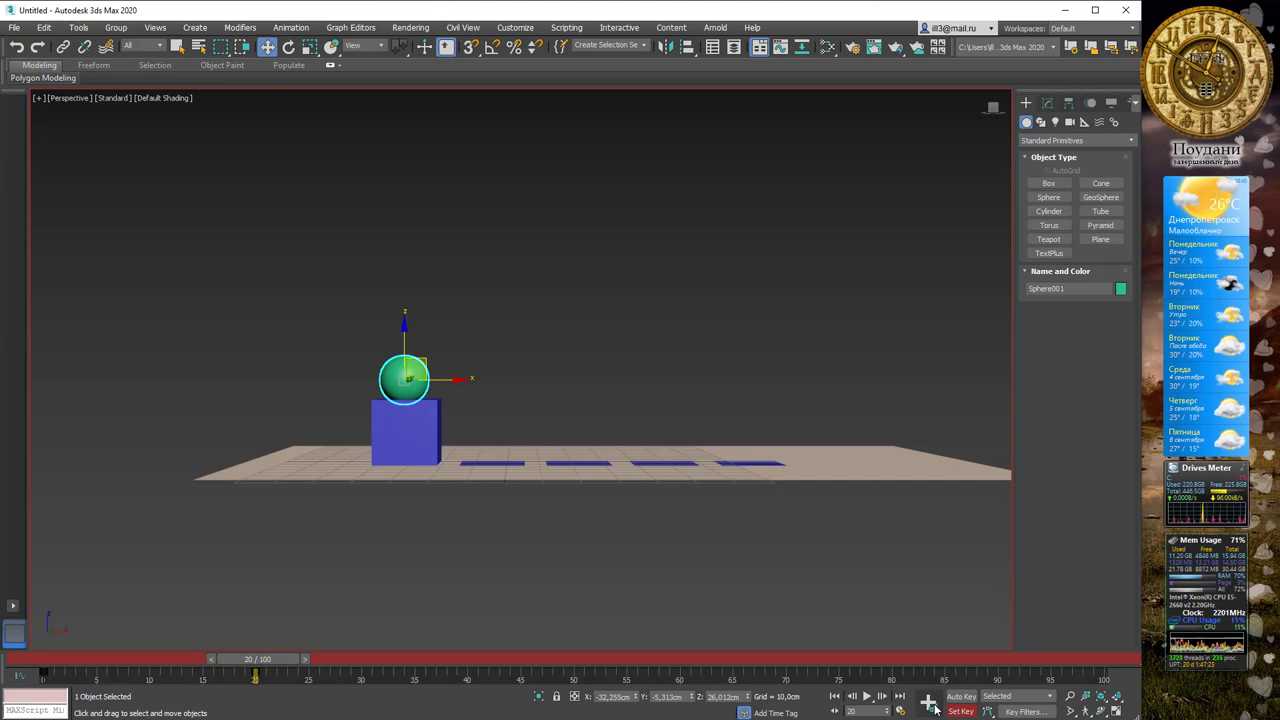
{"action": "left_click", "coordinate": [929, 703]}
{"action": "left_click_drag", "start_coordinate": [276, 660], "coordinate": [488, 670]}
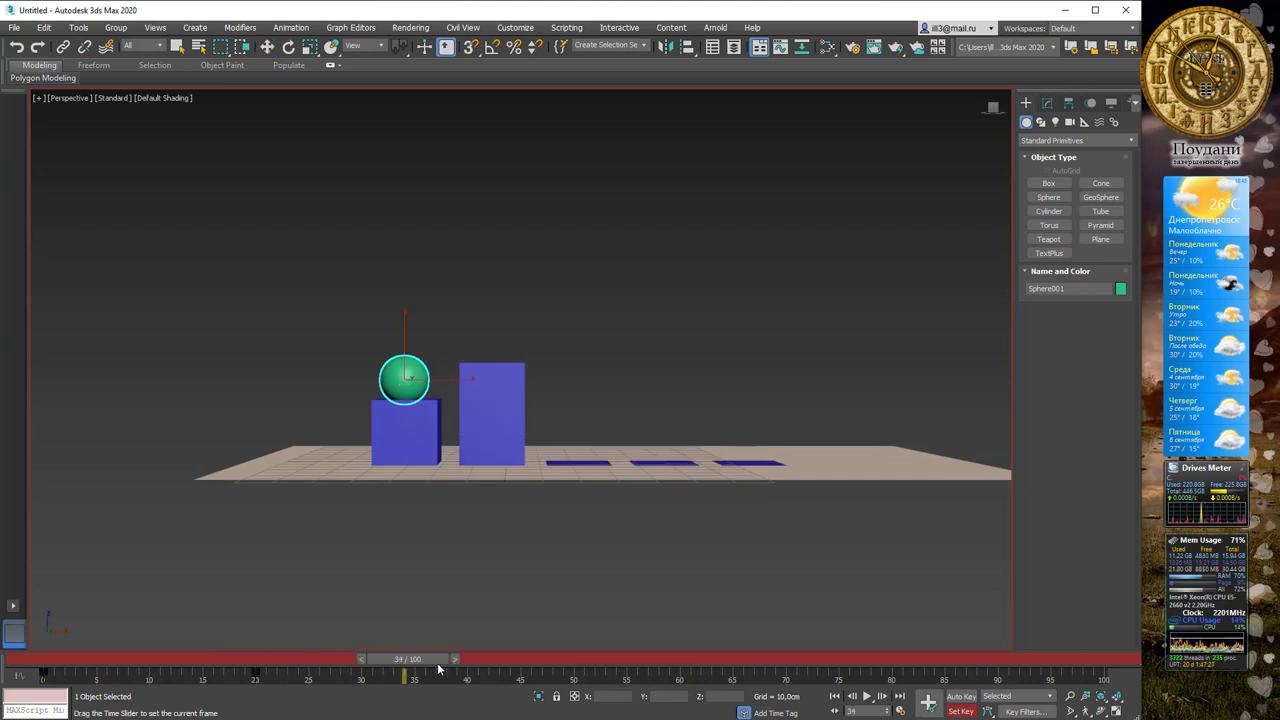
{"action": "key", "text": "w"}
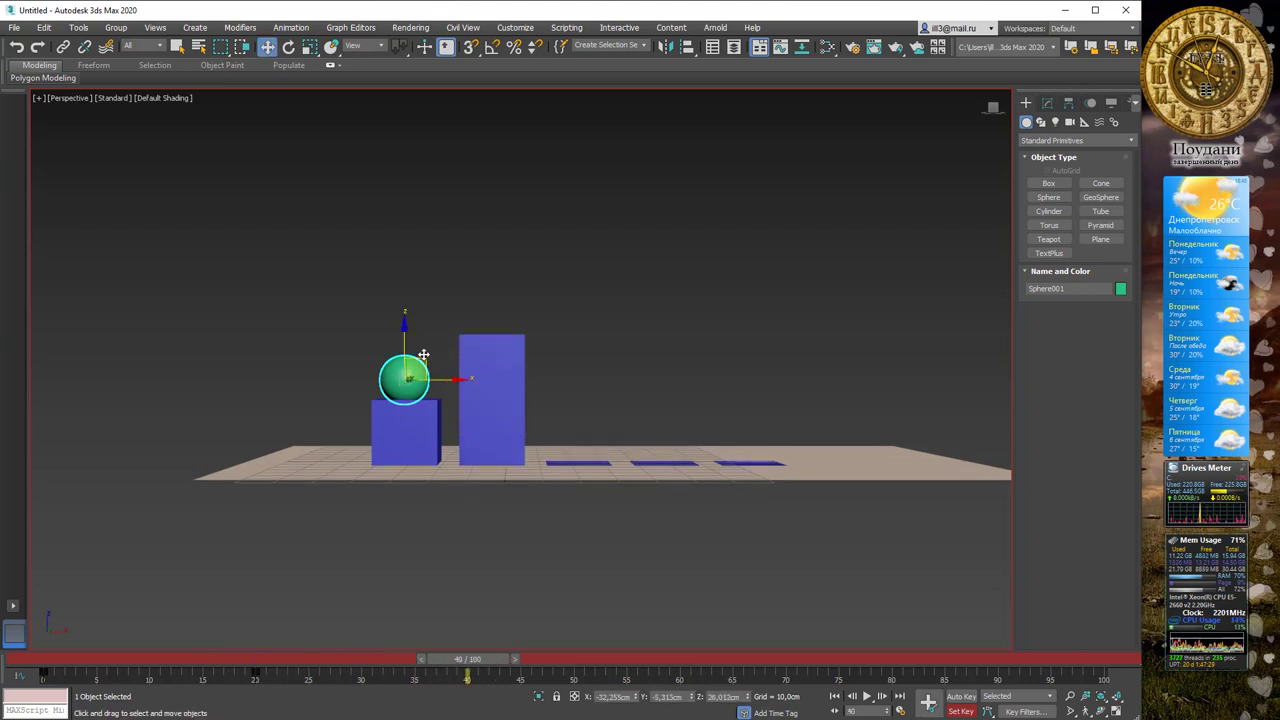
{"action": "mouse_move", "coordinate": [424, 355]}
{"action": "left_mouse_down"}
{"action": "mouse_move", "coordinate": [483, 274]}
{"action": "mouse_move", "coordinate": [513, 288]}
{"action": "left_mouse_up"}
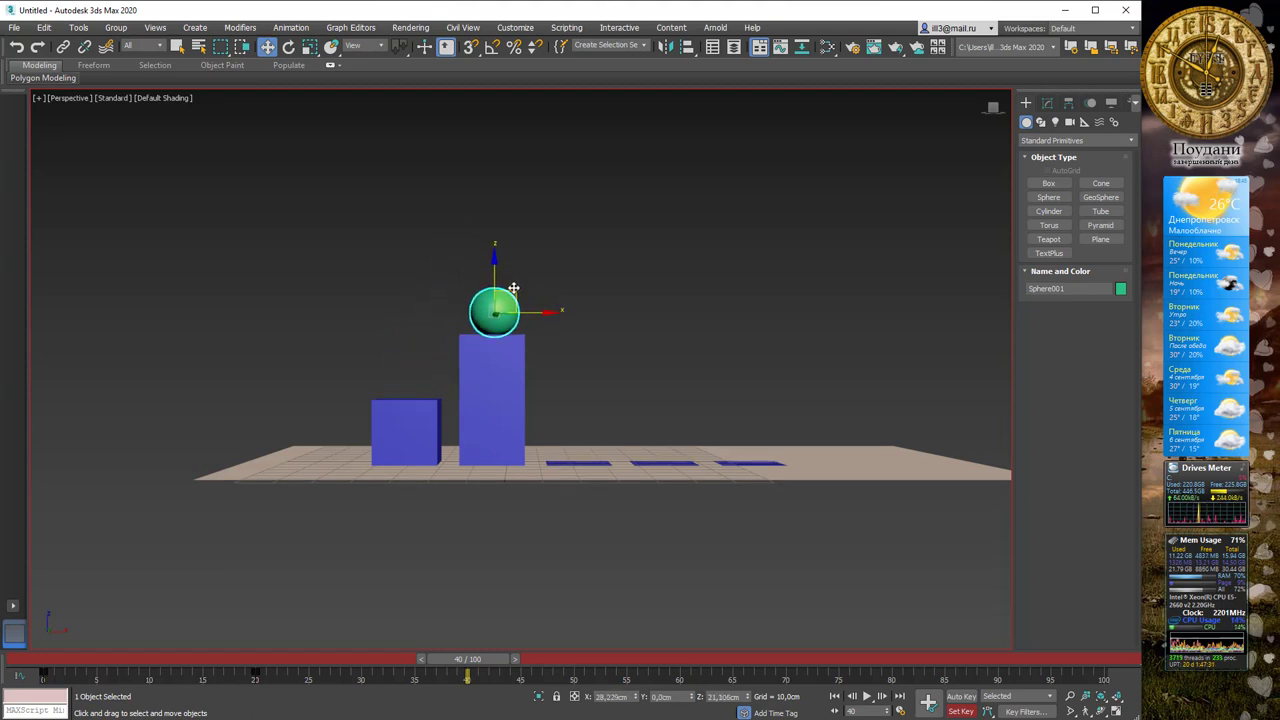
{"action": "left_click", "coordinate": [928, 703]}
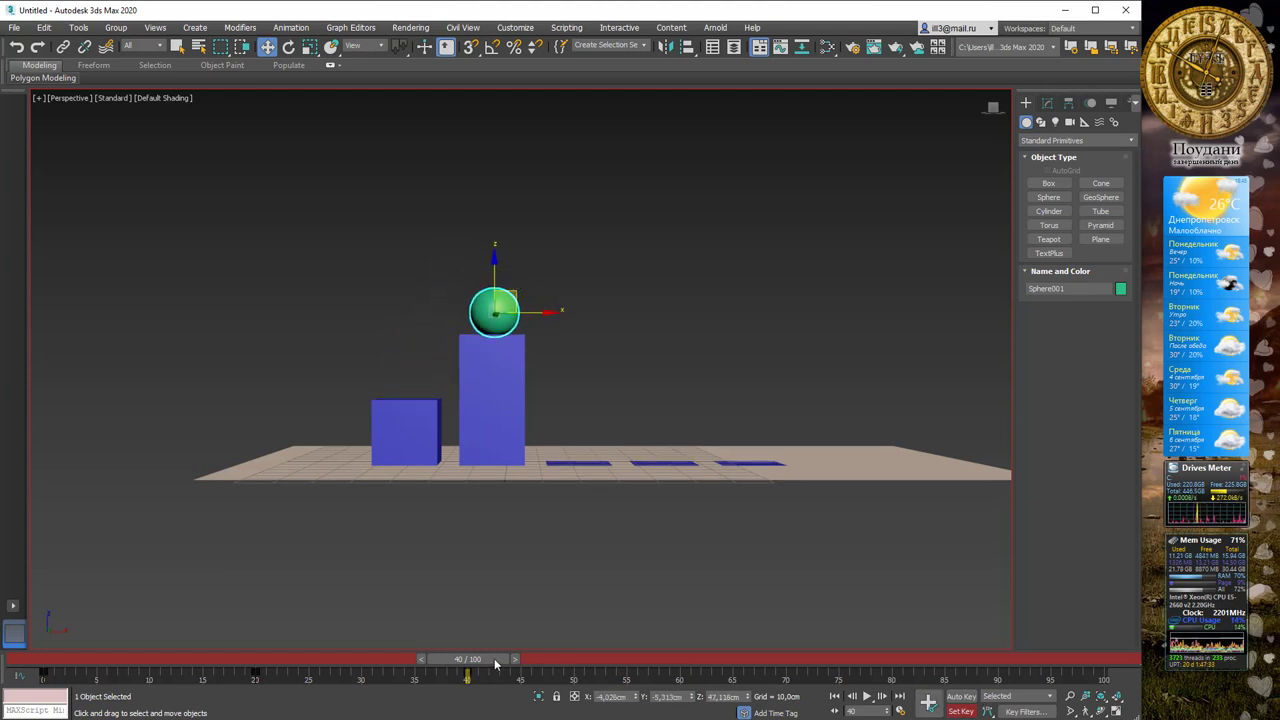
Step: Key the sphere atop the third, fourth and fifth boxes at frames 60, 80, 100, then play
{"action": "left_click_drag", "start_coordinate": [494, 663], "coordinate": [700, 663]}
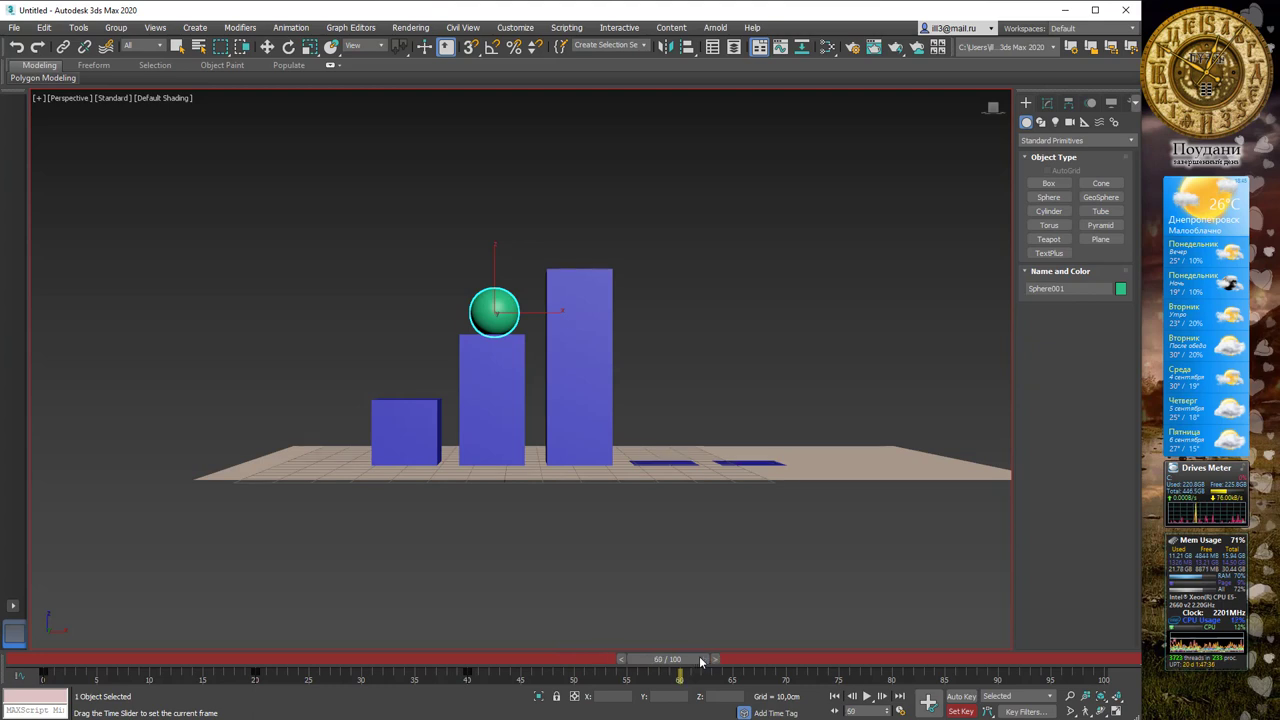
{"action": "key", "text": "w"}
{"action": "mouse_move", "coordinate": [508, 295]}
{"action": "left_mouse_down"}
{"action": "mouse_move", "coordinate": [580, 217]}
{"action": "mouse_move", "coordinate": [593, 236]}
{"action": "left_mouse_up"}
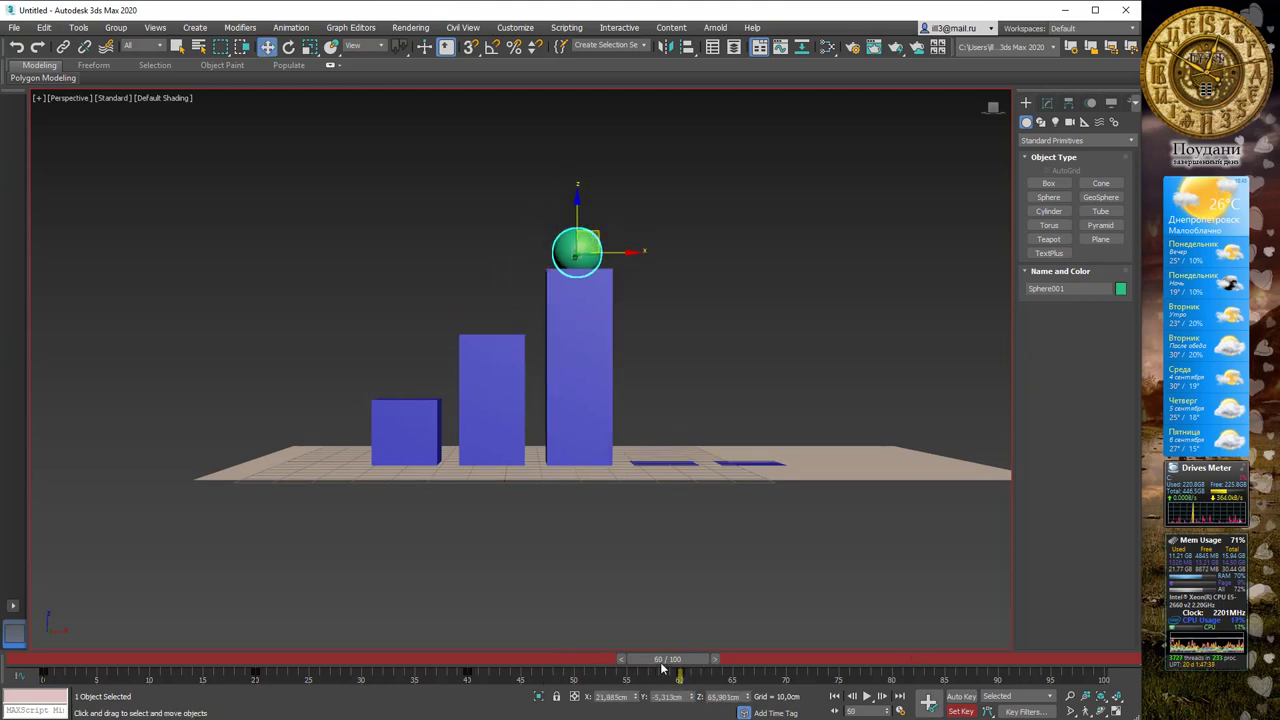
{"action": "left_click_drag", "start_coordinate": [668, 663], "coordinate": [868, 663]}
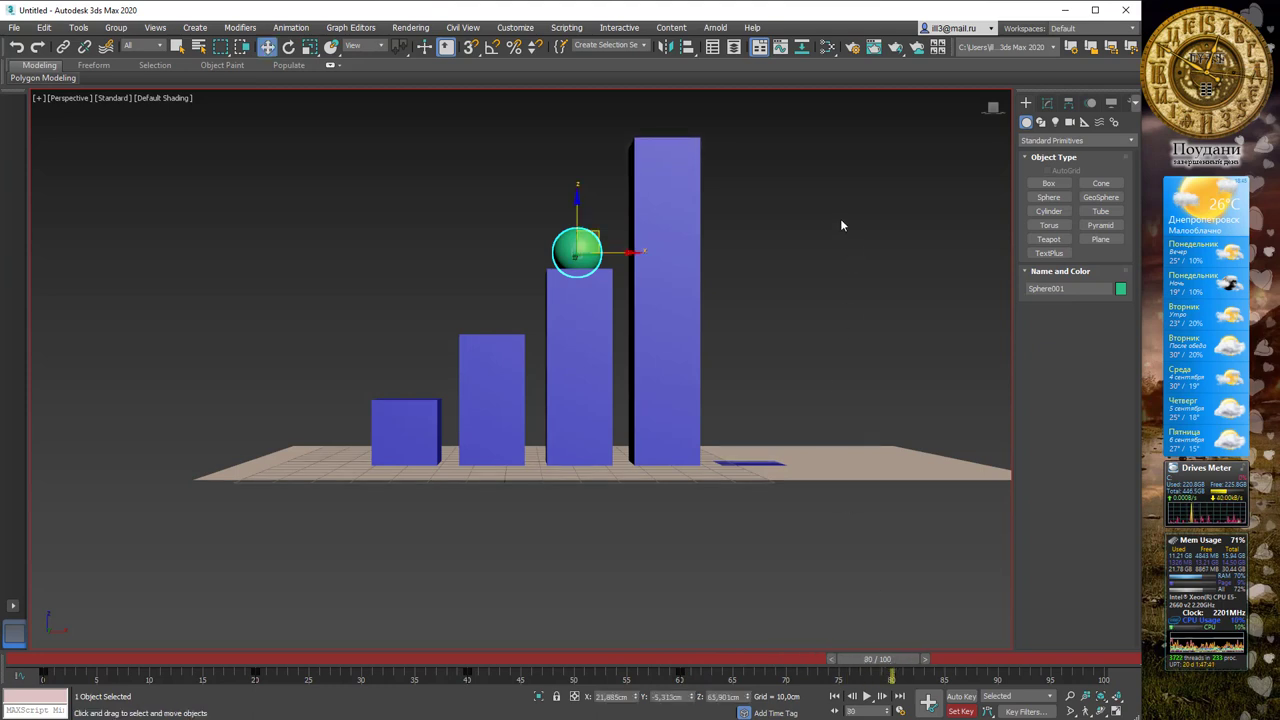
{"action": "key", "text": "w"}
{"action": "middle_click_drag", "start_coordinate": [622, 247], "coordinate": [575, 335]}
{"action": "mouse_move", "coordinate": [554, 321]}
{"action": "left_mouse_down"}
{"action": "mouse_move", "coordinate": [586, 220]}
{"action": "mouse_move", "coordinate": [638, 202]}
{"action": "left_mouse_up"}
{"action": "left_click", "coordinate": [928, 703]}
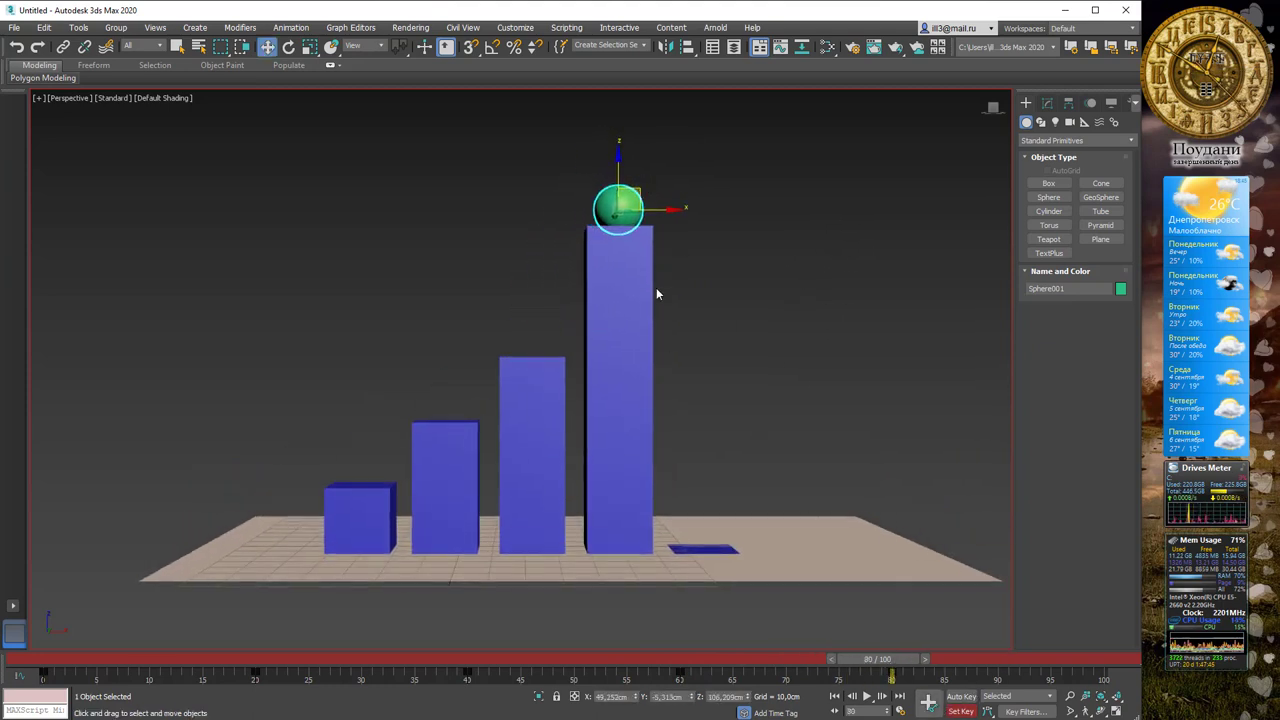
{"action": "left_click_drag", "start_coordinate": [890, 663], "coordinate": [1090, 660]}
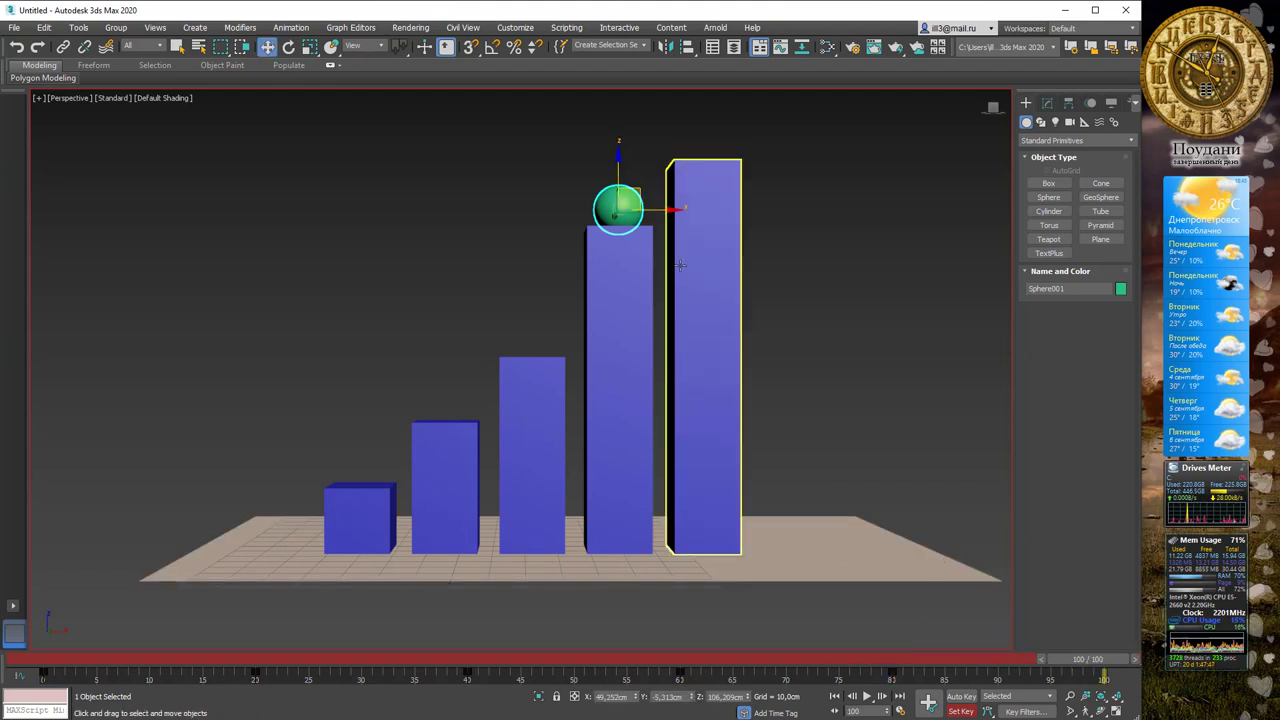
{"action": "mouse_move", "coordinate": [631, 190]}
{"action": "left_mouse_down"}
{"action": "mouse_move", "coordinate": [703, 115]}
{"action": "mouse_move", "coordinate": [716, 127]}
{"action": "left_mouse_up"}
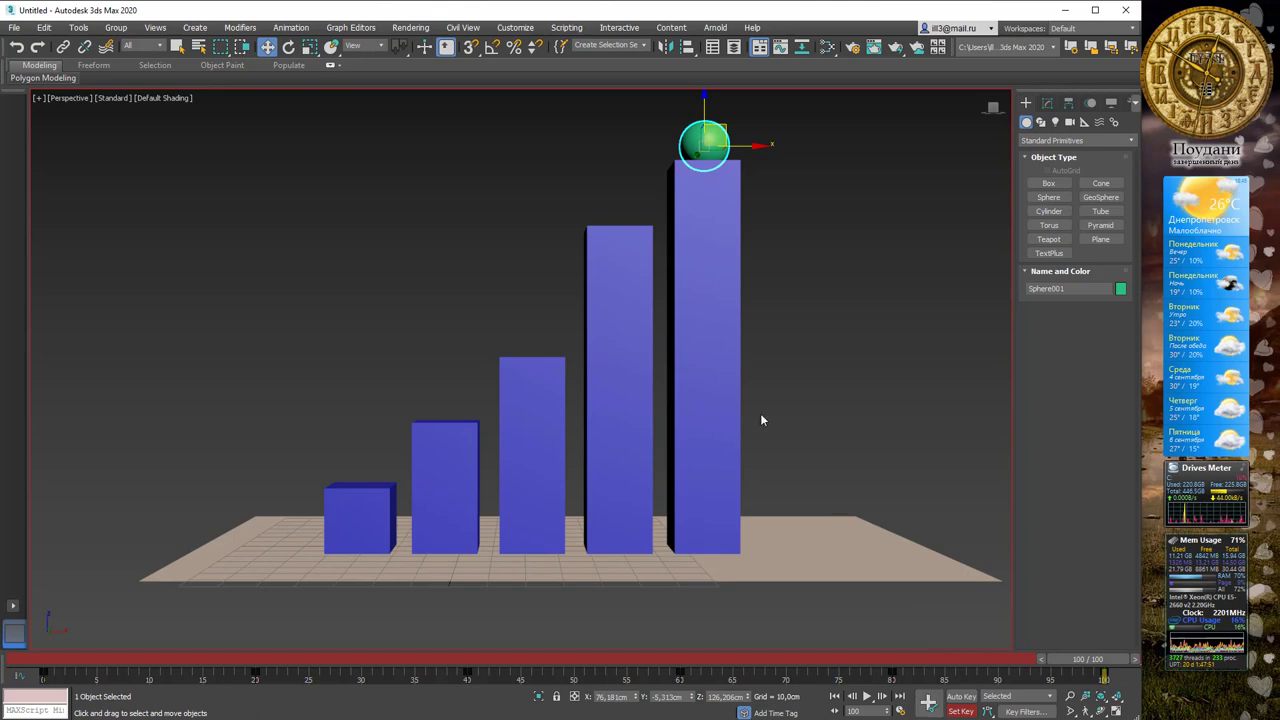
{"action": "mouse_move", "coordinate": [811, 358]}
{"action": "middle_mouse_down"}
{"action": "mouse_move", "coordinate": [833, 376]}
{"action": "mouse_move", "coordinate": [883, 367]}
{"action": "mouse_move", "coordinate": [869, 359]}
{"action": "middle_mouse_up"}
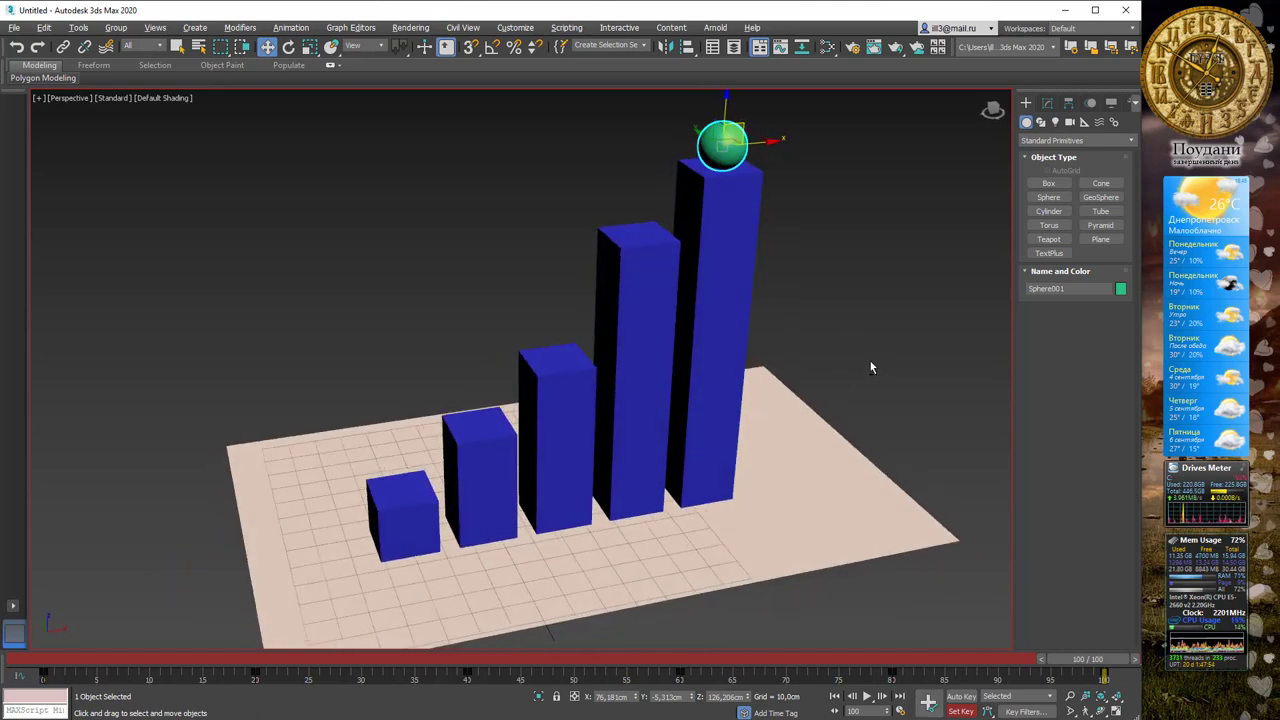
{"action": "left_click", "coordinate": [867, 699]}
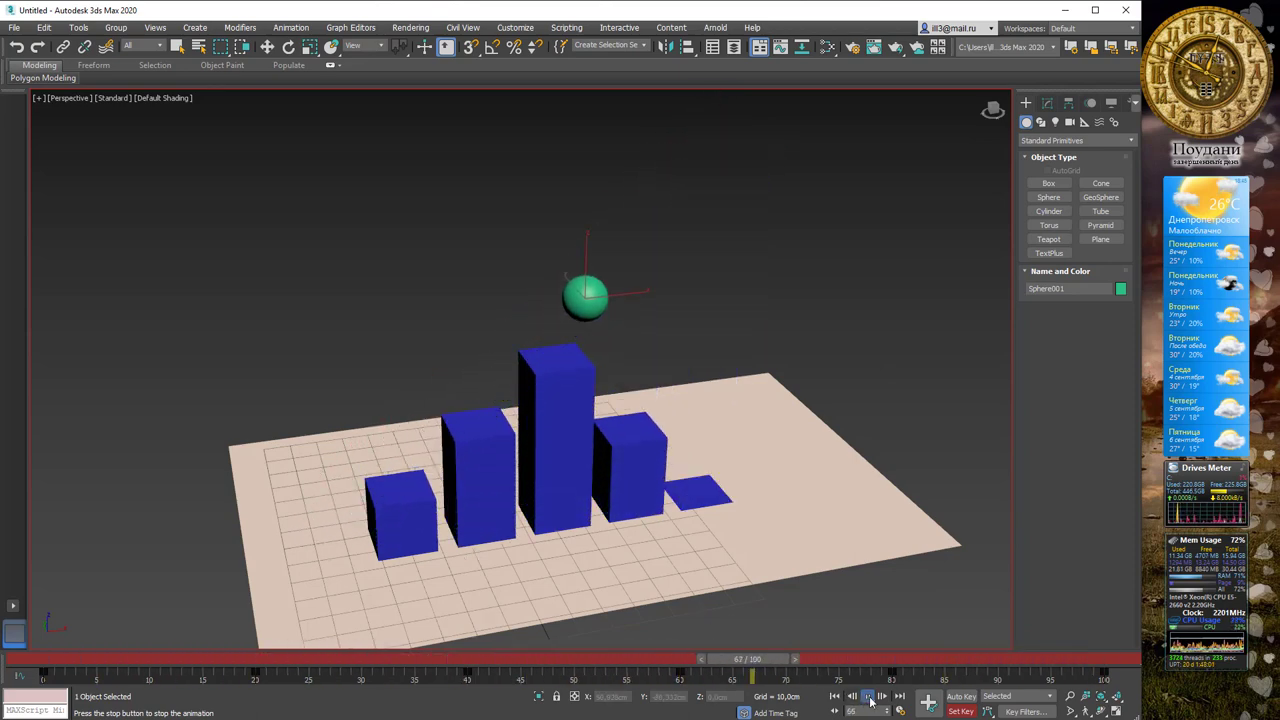
Step: Stop playback and key the sphere lifted into the air at frame 10
{"action": "left_click", "coordinate": [868, 699]}
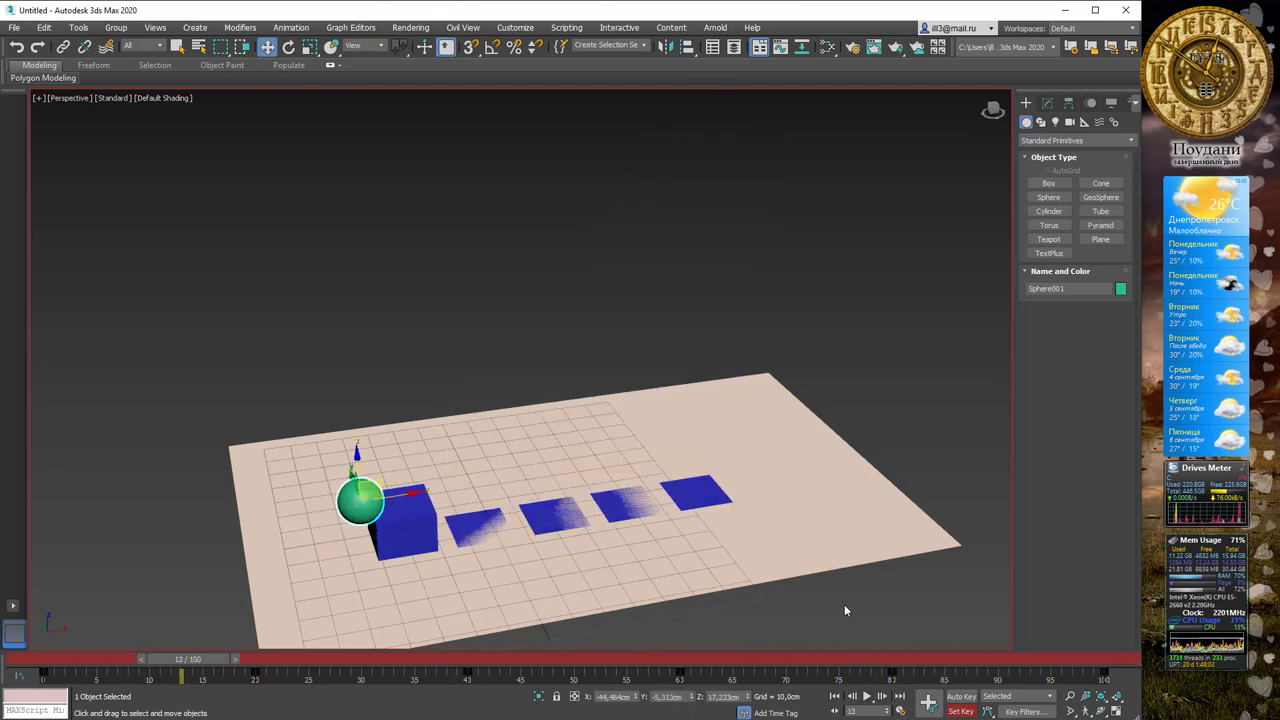
{"action": "left_click_drag", "start_coordinate": [212, 663], "coordinate": [82, 663]}
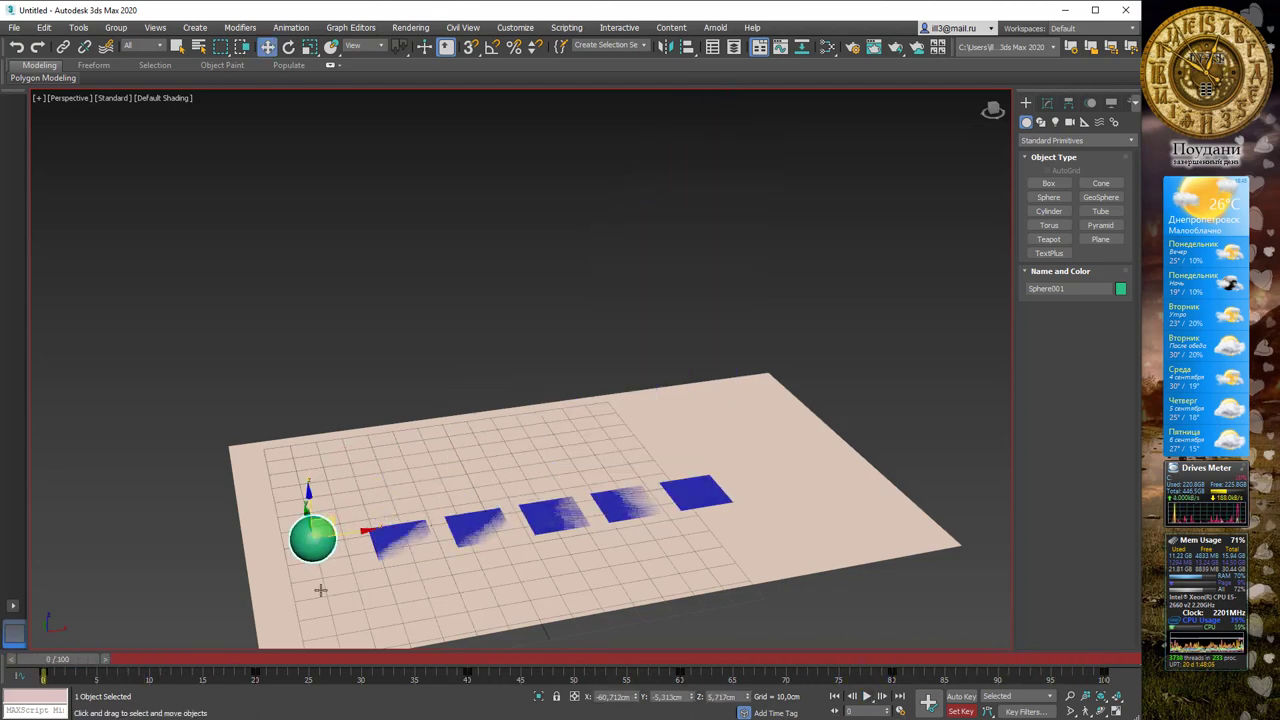
{"action": "mouse_move", "coordinate": [600, 500]}
{"action": "middle_mouse_down", "text": "alt"}
{"action": "mouse_move", "coordinate": [646, 471]}
{"action": "mouse_move", "coordinate": [629, 443]}
{"action": "middle_mouse_up", "text": "alt"}
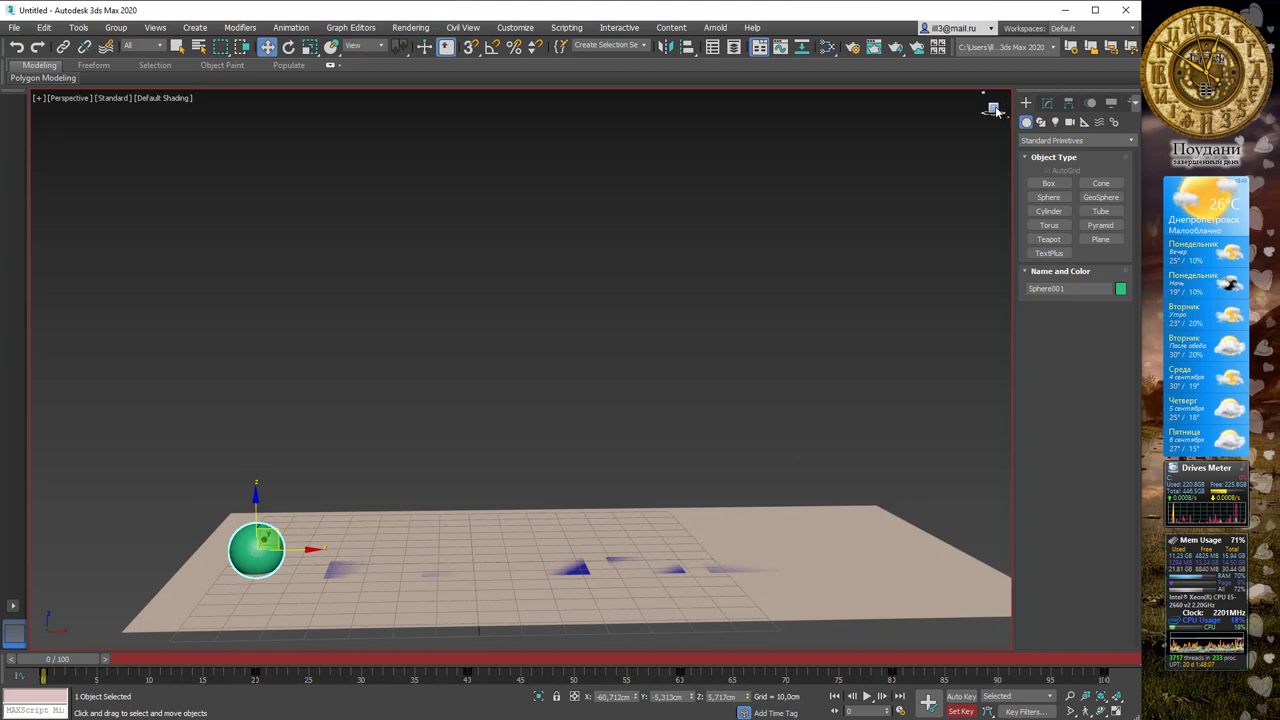
{"action": "middle_click_drag", "start_coordinate": [995, 111], "coordinate": [728, 172], "text": "alt"}
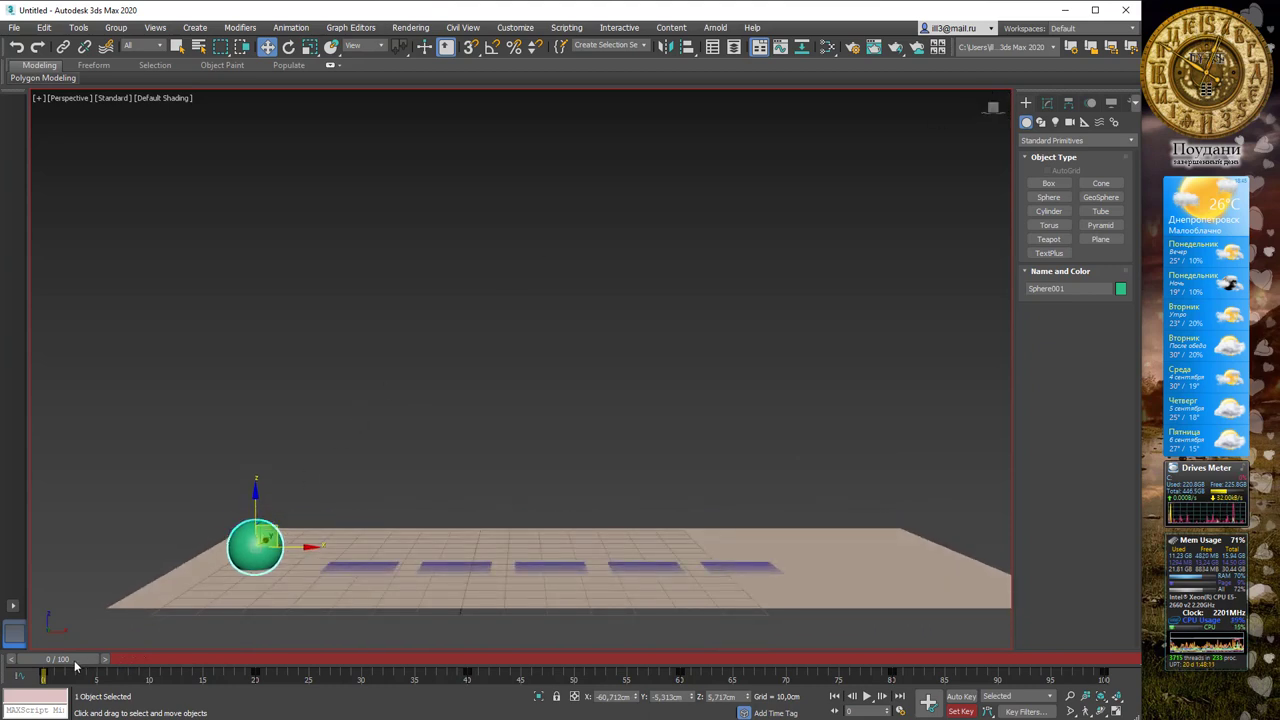
{"action": "left_click_drag", "start_coordinate": [75, 667], "coordinate": [181, 672]}
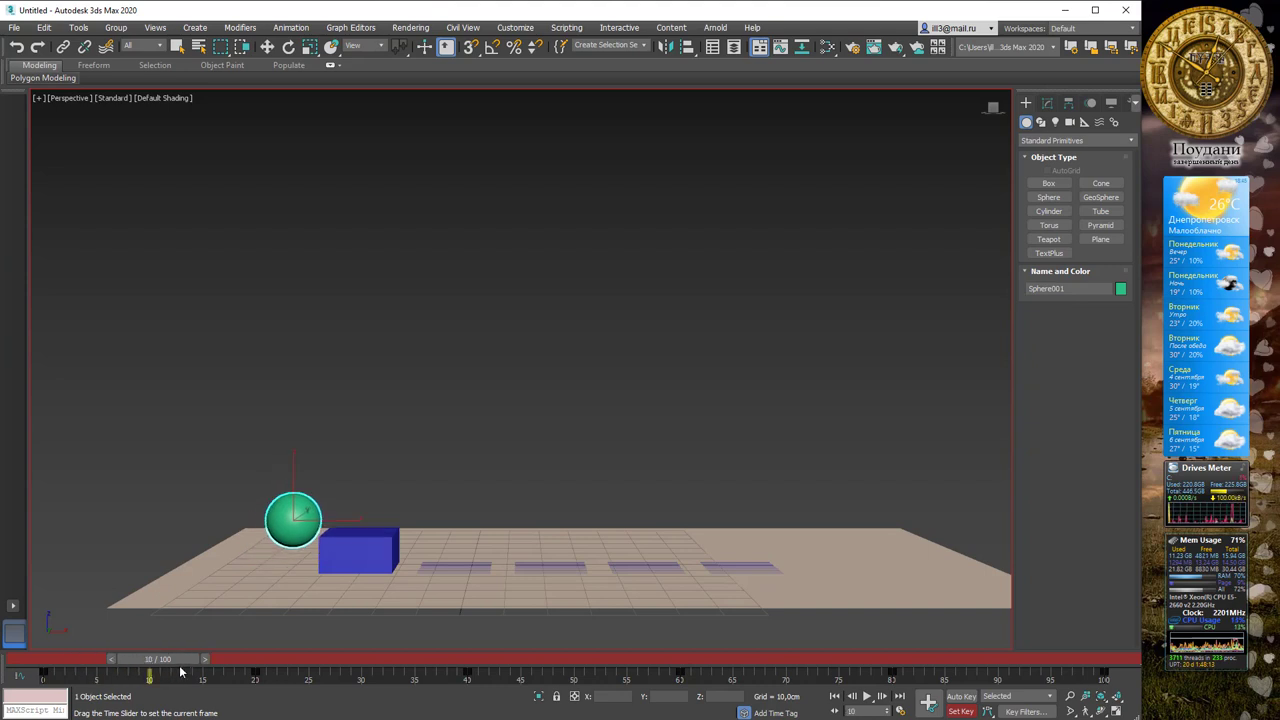
{"action": "key", "text": "w"}
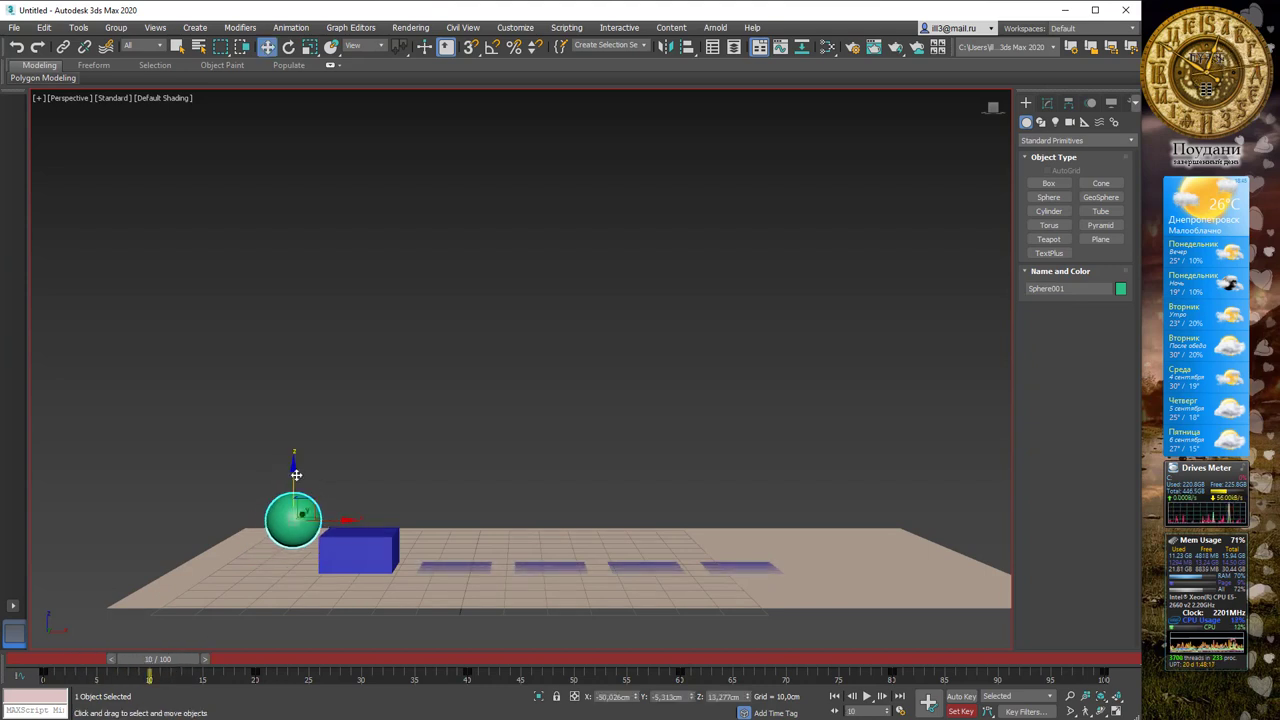
{"action": "left_click_drag", "start_coordinate": [296, 474], "coordinate": [300, 389]}
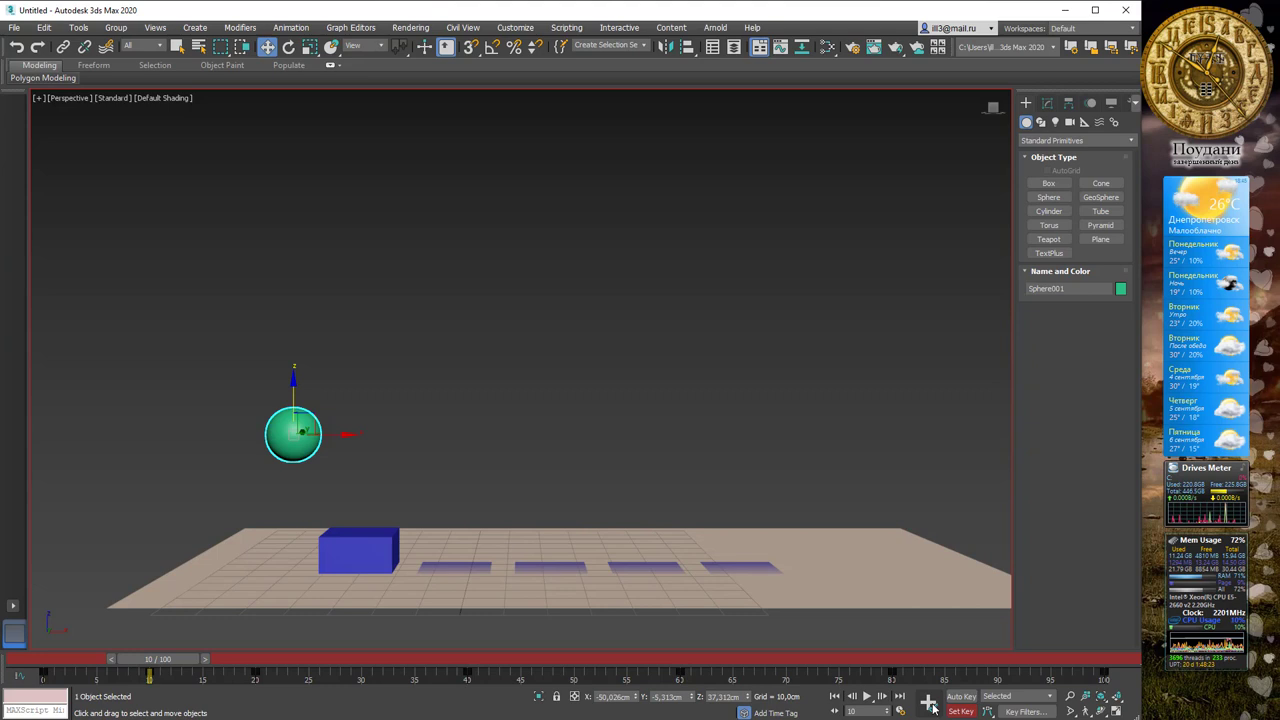
{"action": "left_click", "coordinate": [920, 707]}
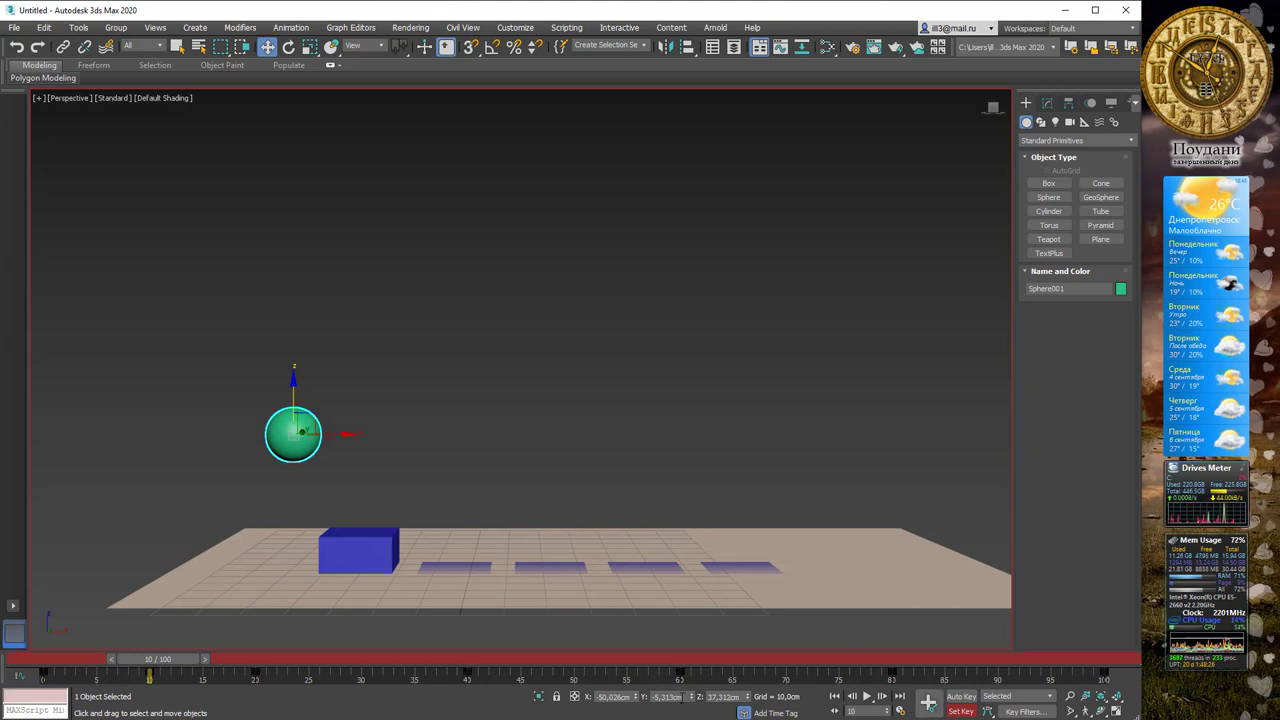
Step: Lift the sphere above the boxes at frame 30 and scrub to check the hop arc
{"action": "mouse_move", "coordinate": [173, 664]}
{"action": "left_mouse_down"}
{"action": "mouse_move", "coordinate": [277, 666]}
{"action": "mouse_move", "coordinate": [83, 643]}
{"action": "mouse_move", "coordinate": [285, 660]}
{"action": "mouse_move", "coordinate": [74, 639]}
{"action": "mouse_move", "coordinate": [388, 660]}
{"action": "left_mouse_up"}
{"action": "key", "text": "w"}
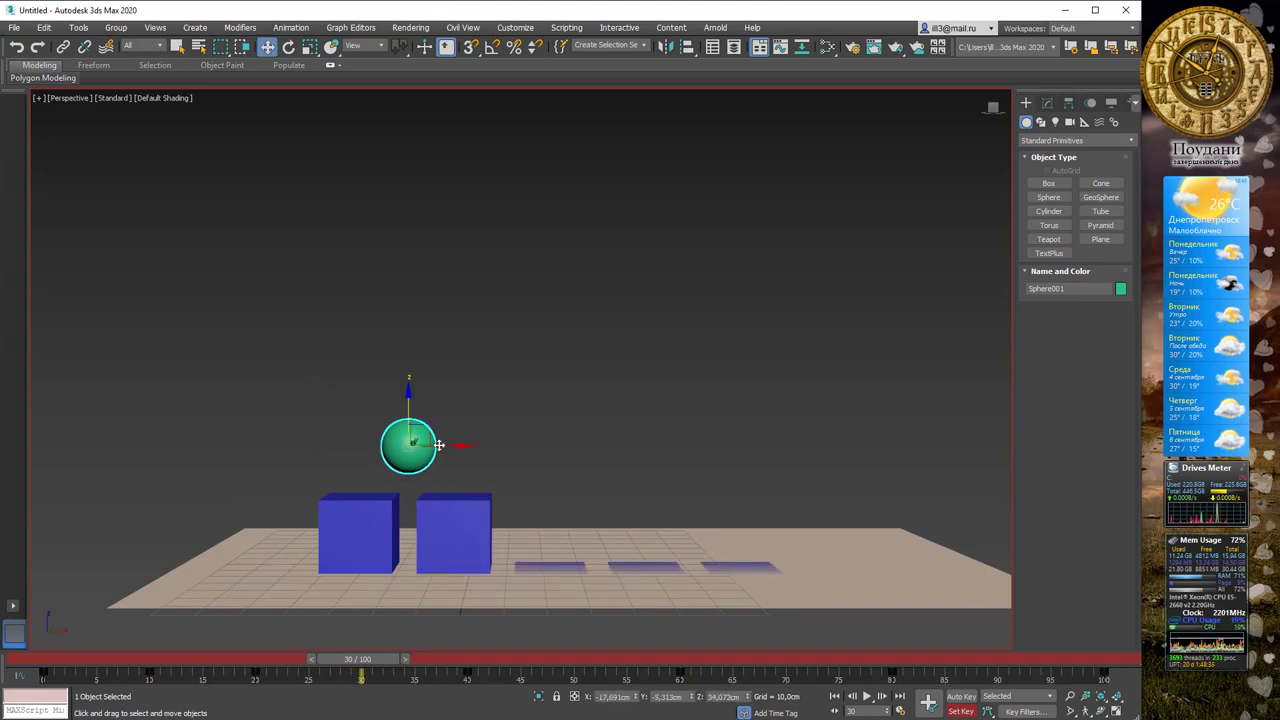
{"action": "left_click_drag", "start_coordinate": [407, 398], "coordinate": [413, 303]}
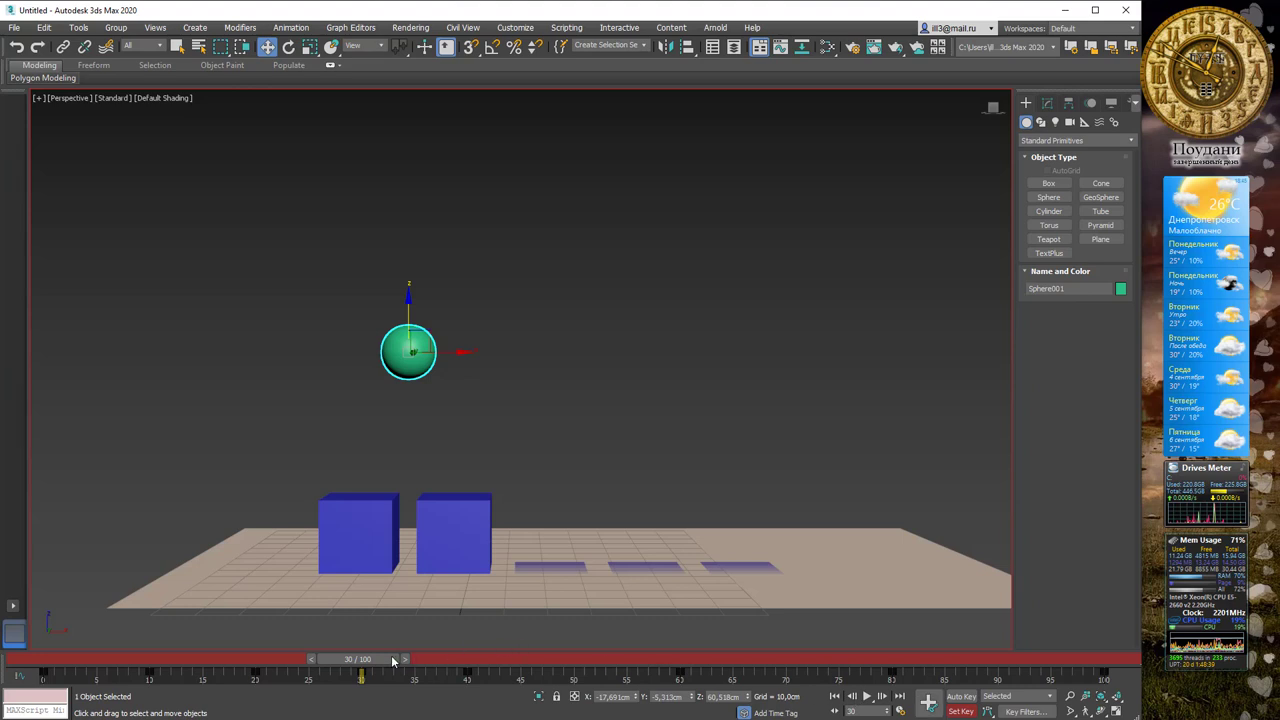
{"action": "mouse_move", "coordinate": [372, 660]}
{"action": "left_mouse_down"}
{"action": "mouse_move", "coordinate": [495, 658]}
{"action": "mouse_move", "coordinate": [248, 643]}
{"action": "mouse_move", "coordinate": [70, 613]}
{"action": "mouse_move", "coordinate": [235, 639]}
{"action": "mouse_move", "coordinate": [503, 648]}
{"action": "mouse_move", "coordinate": [61, 624]}
{"action": "left_mouse_up"}
{"action": "key", "text": "w"}
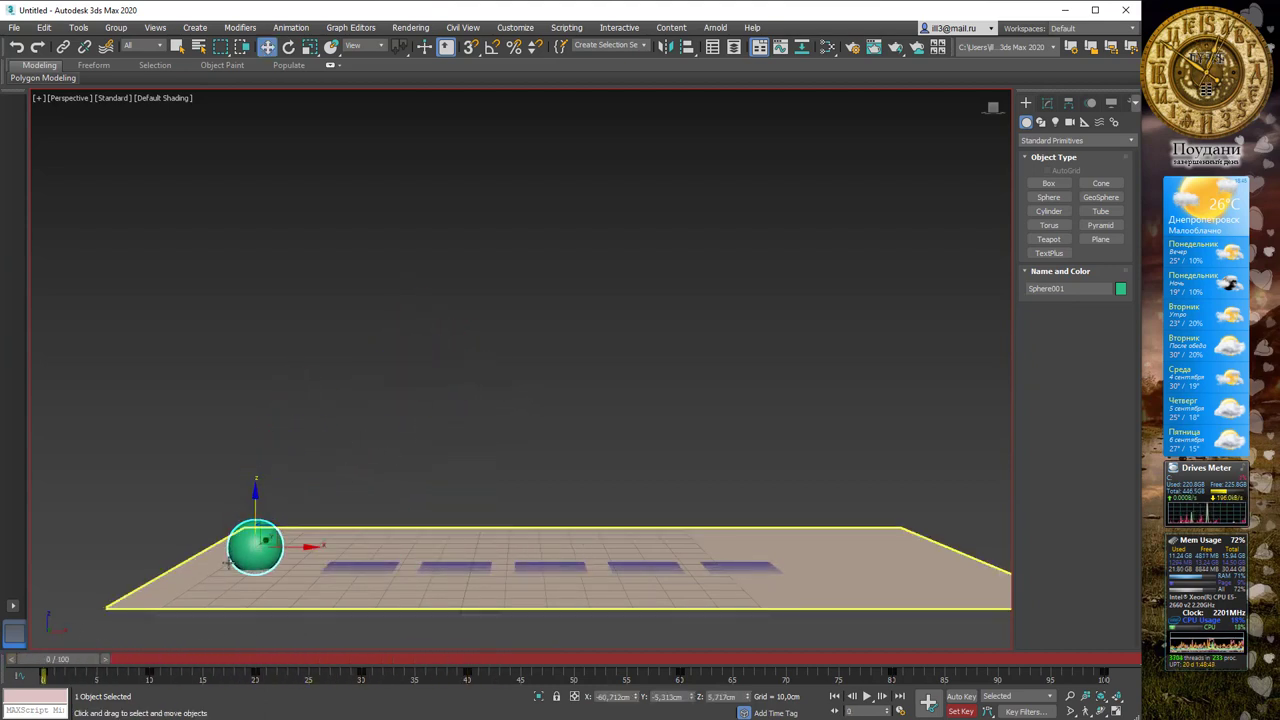
{"action": "mouse_move", "coordinate": [90, 663]}
{"action": "left_mouse_down"}
{"action": "mouse_move", "coordinate": [490, 672]}
{"action": "mouse_move", "coordinate": [70, 659]}
{"action": "left_mouse_up"}
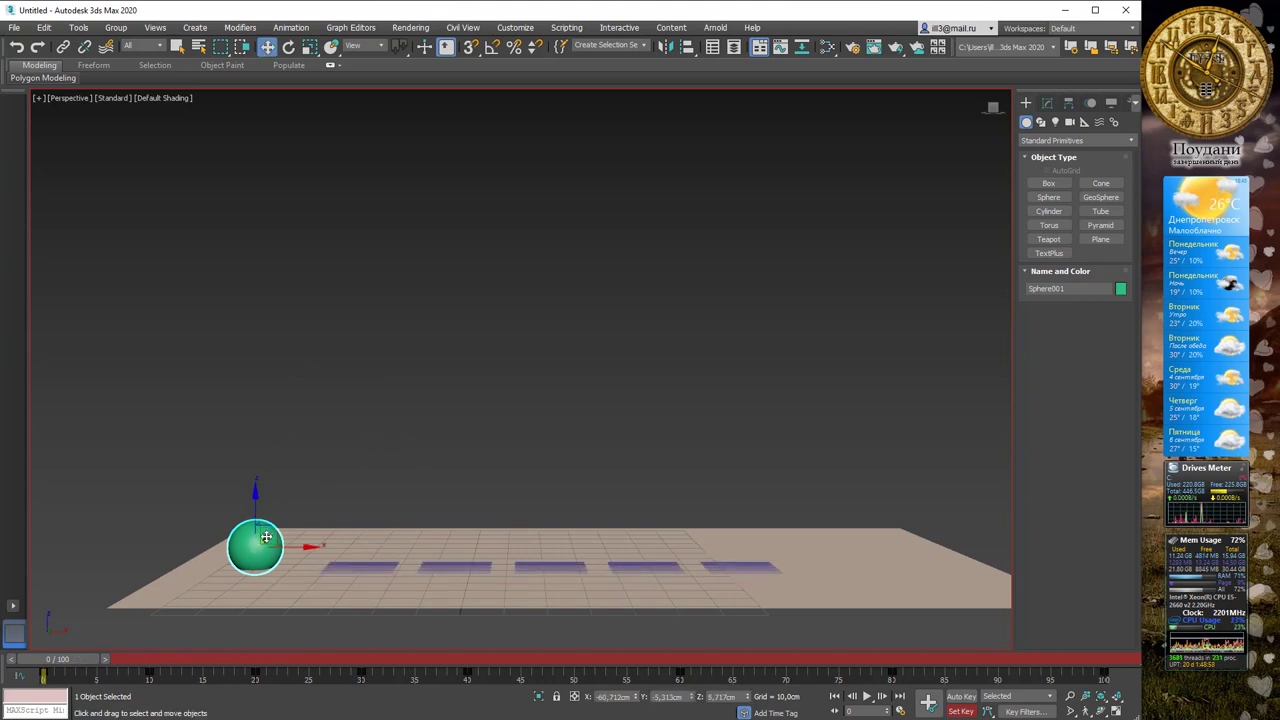
Step: Tick Motion Path under Display Properties in the sphere's Object Properties
{"action": "right_click", "coordinate": [266, 538]}
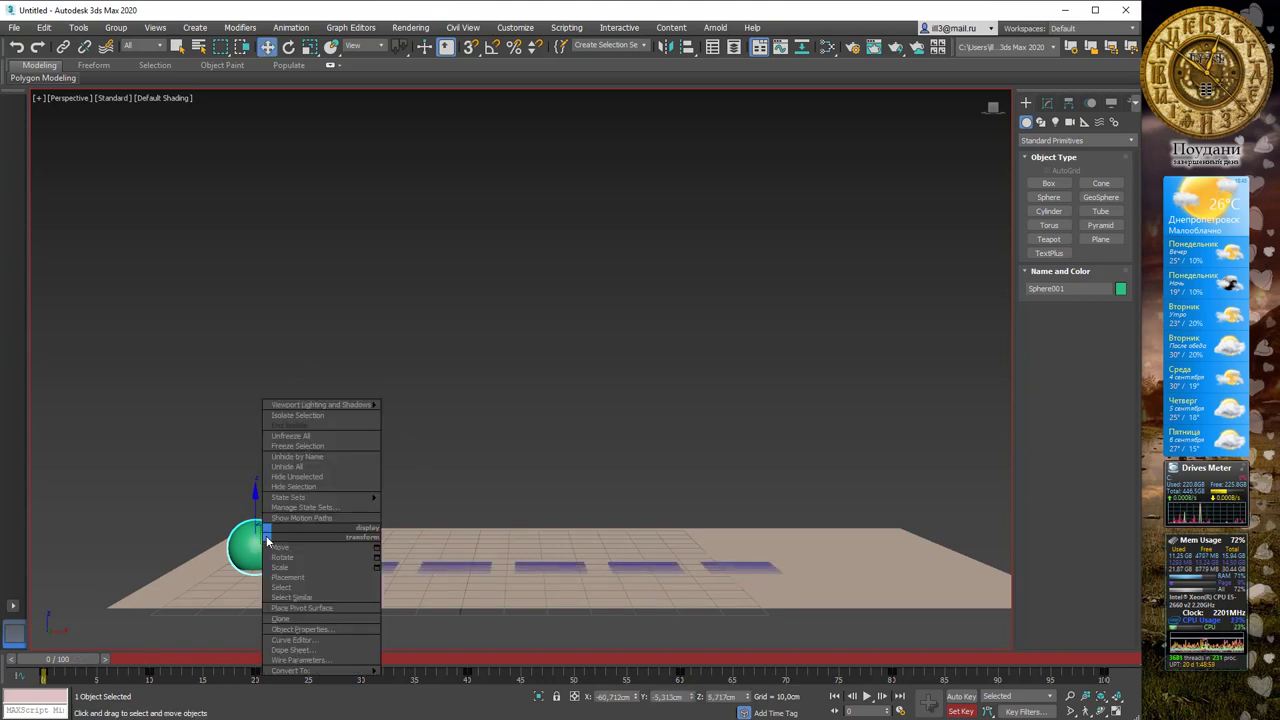
{"action": "left_click", "coordinate": [331, 631]}
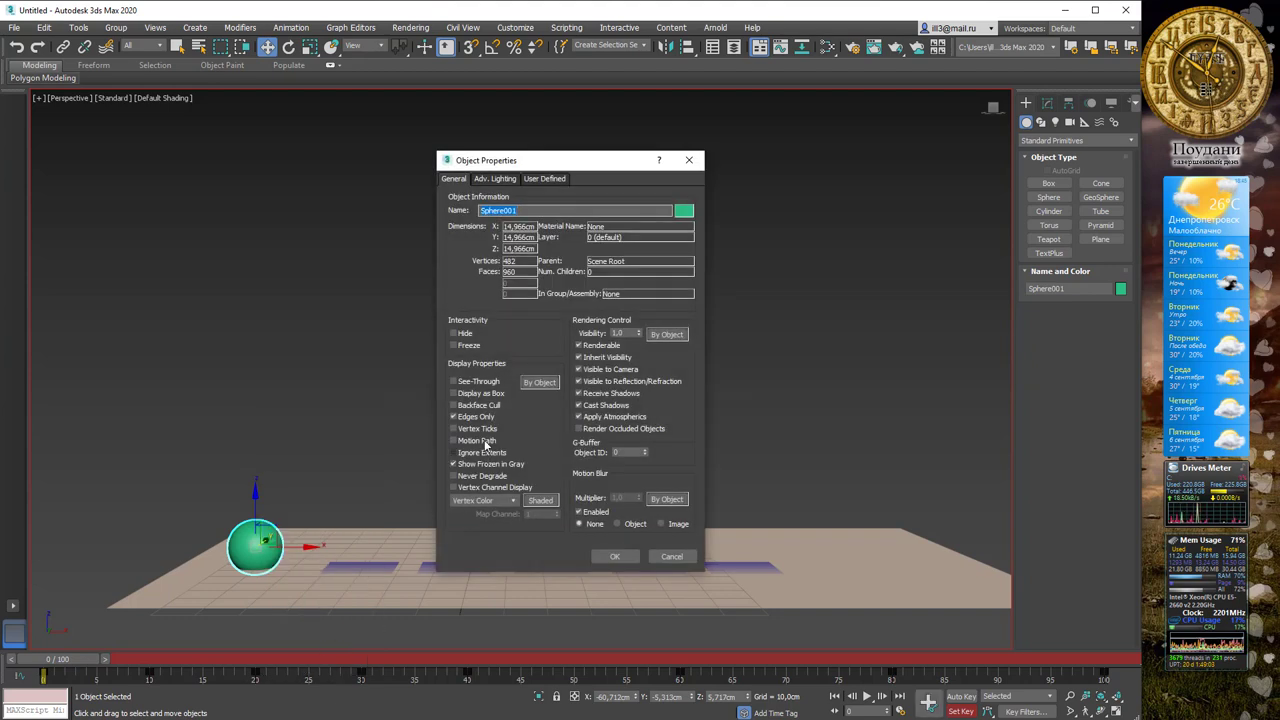
{"action": "left_click", "coordinate": [483, 441]}
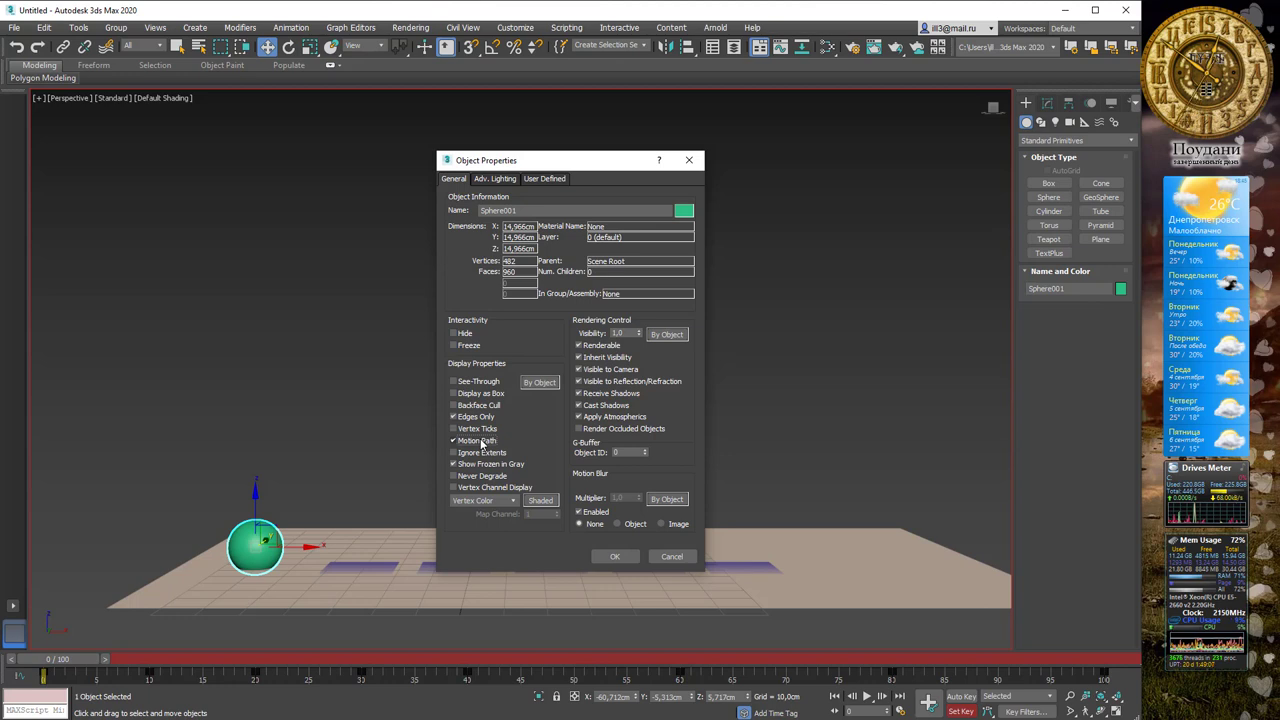
Step: Confirm the motion path display, then raise and key the sphere at frames 50 and 70
{"action": "left_click", "coordinate": [614, 557]}
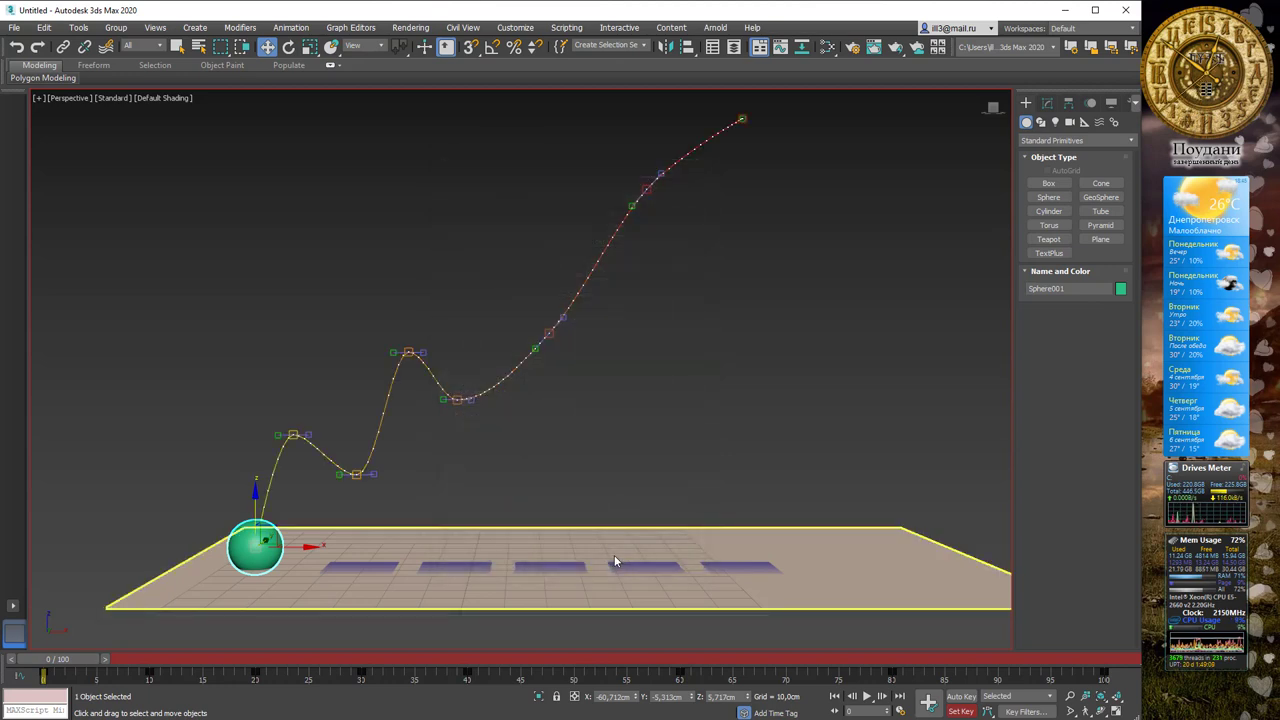
{"action": "mouse_move", "coordinate": [95, 665]}
{"action": "left_mouse_down"}
{"action": "mouse_move", "coordinate": [712, 663]}
{"action": "mouse_move", "coordinate": [605, 675]}
{"action": "left_mouse_up"}
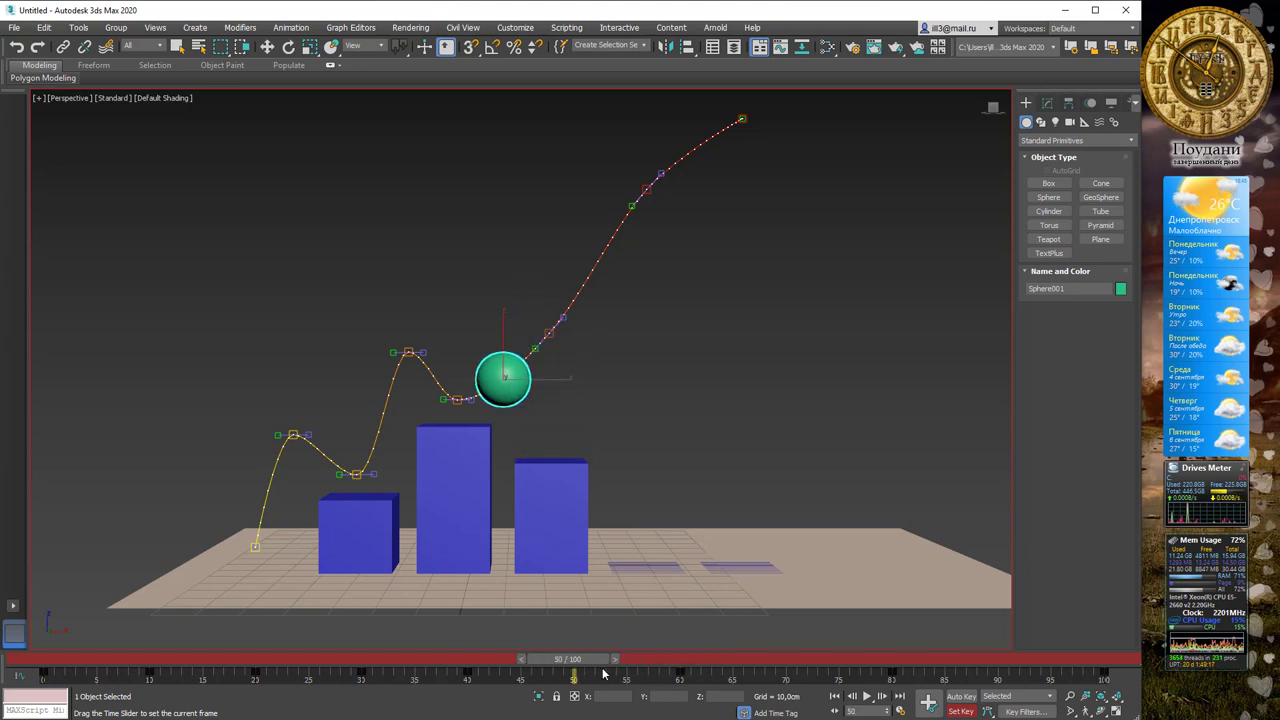
{"action": "key", "text": "w"}
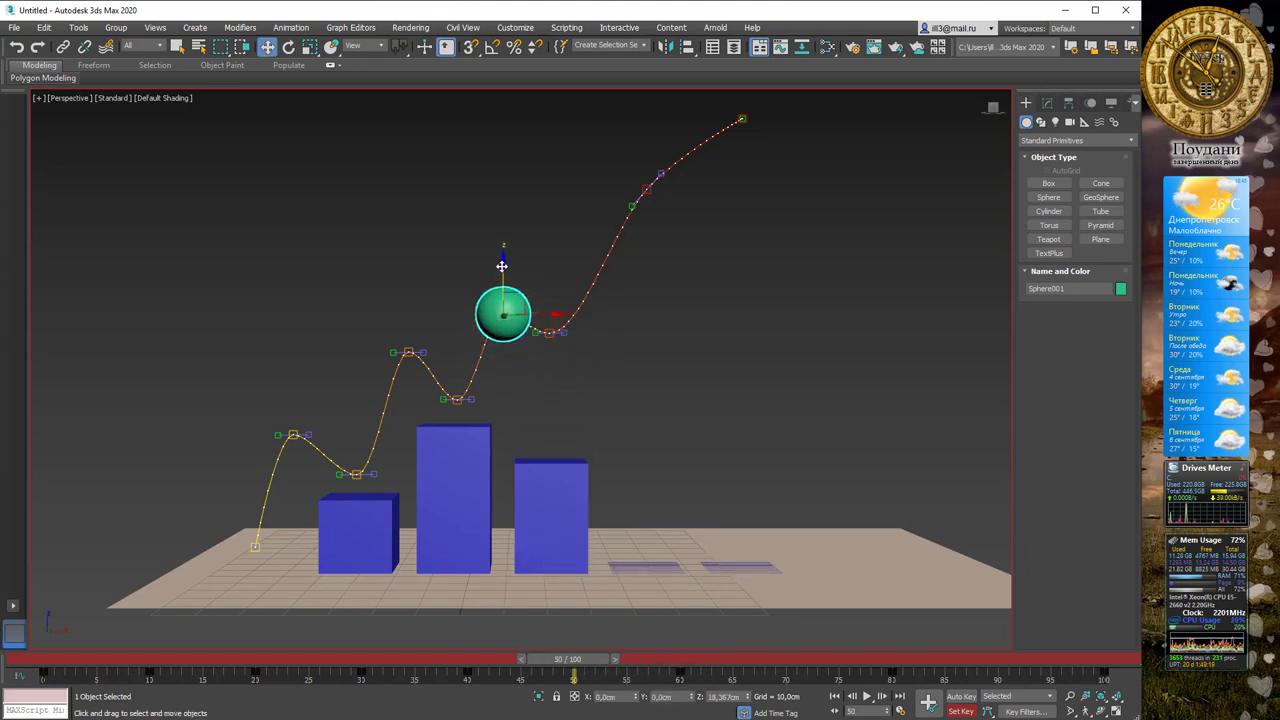
{"action": "left_click_drag", "start_coordinate": [503, 338], "coordinate": [503, 255]}
{"action": "left_click", "coordinate": [929, 705]}
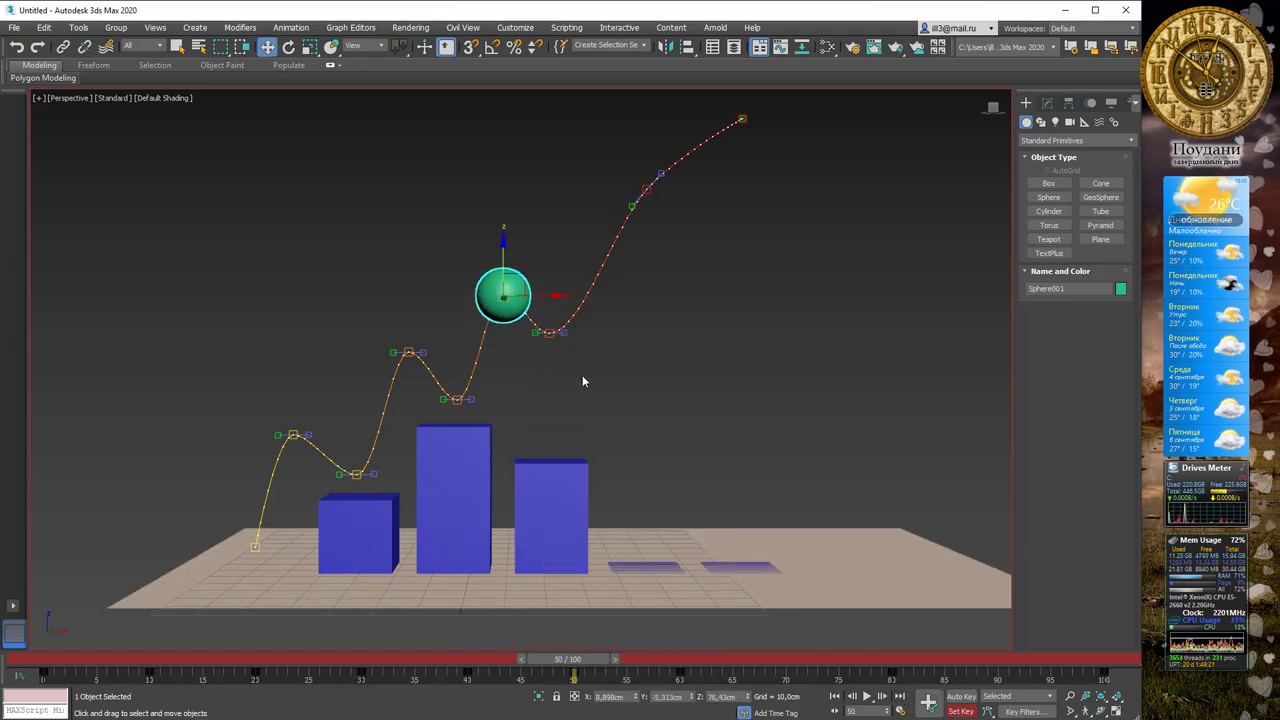
{"action": "left_click_drag", "start_coordinate": [567, 660], "coordinate": [776, 660]}
{"action": "key", "text": "w"}
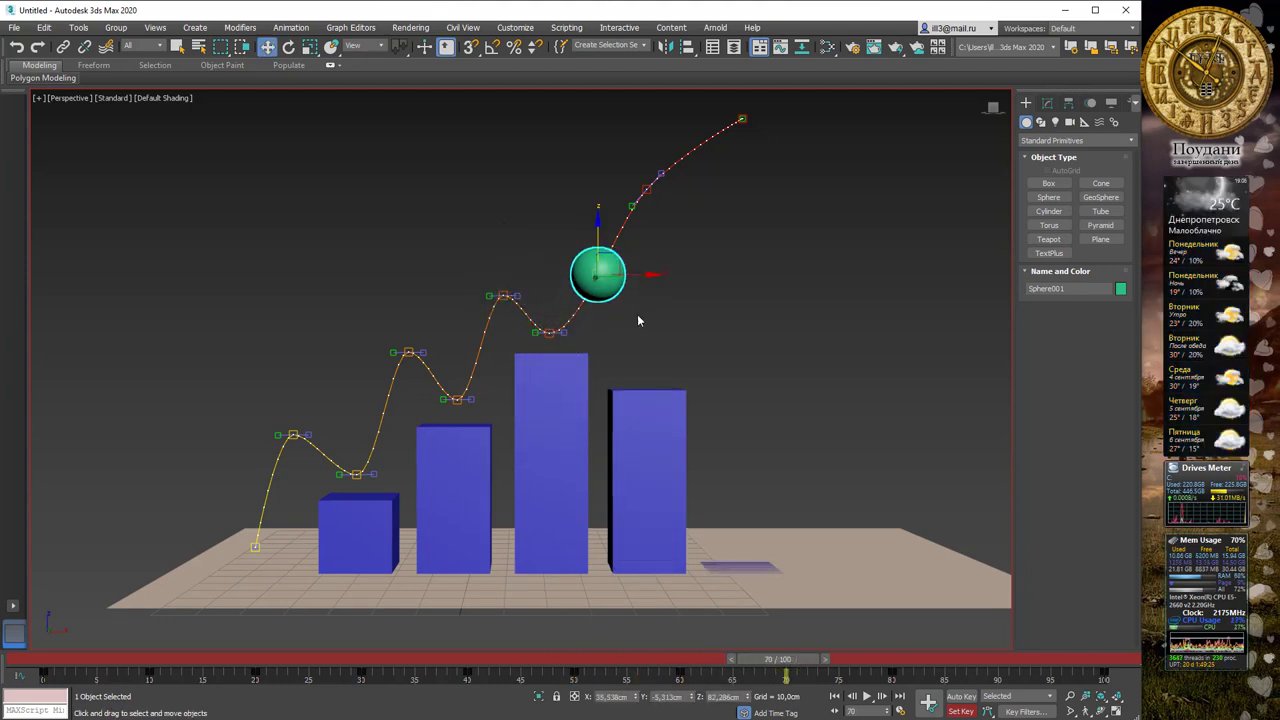
{"action": "left_click_drag", "start_coordinate": [598, 236], "coordinate": [597, 174]}
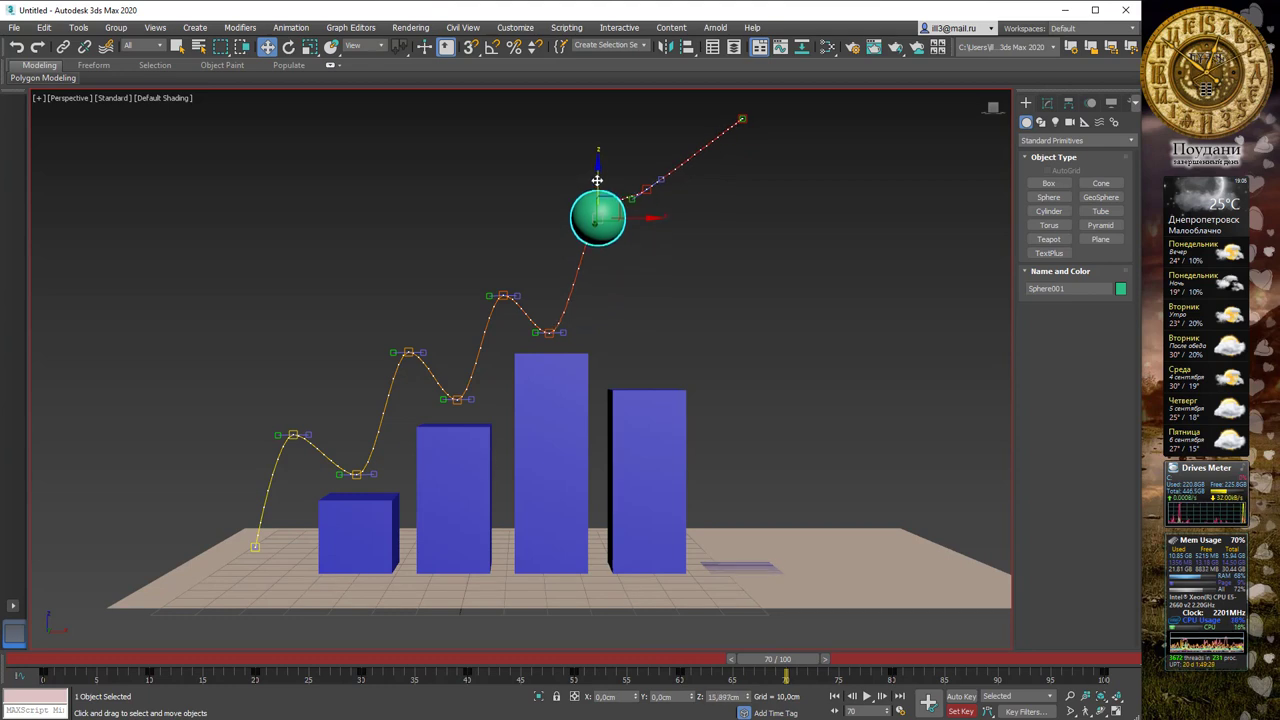
{"action": "left_click", "coordinate": [930, 705]}
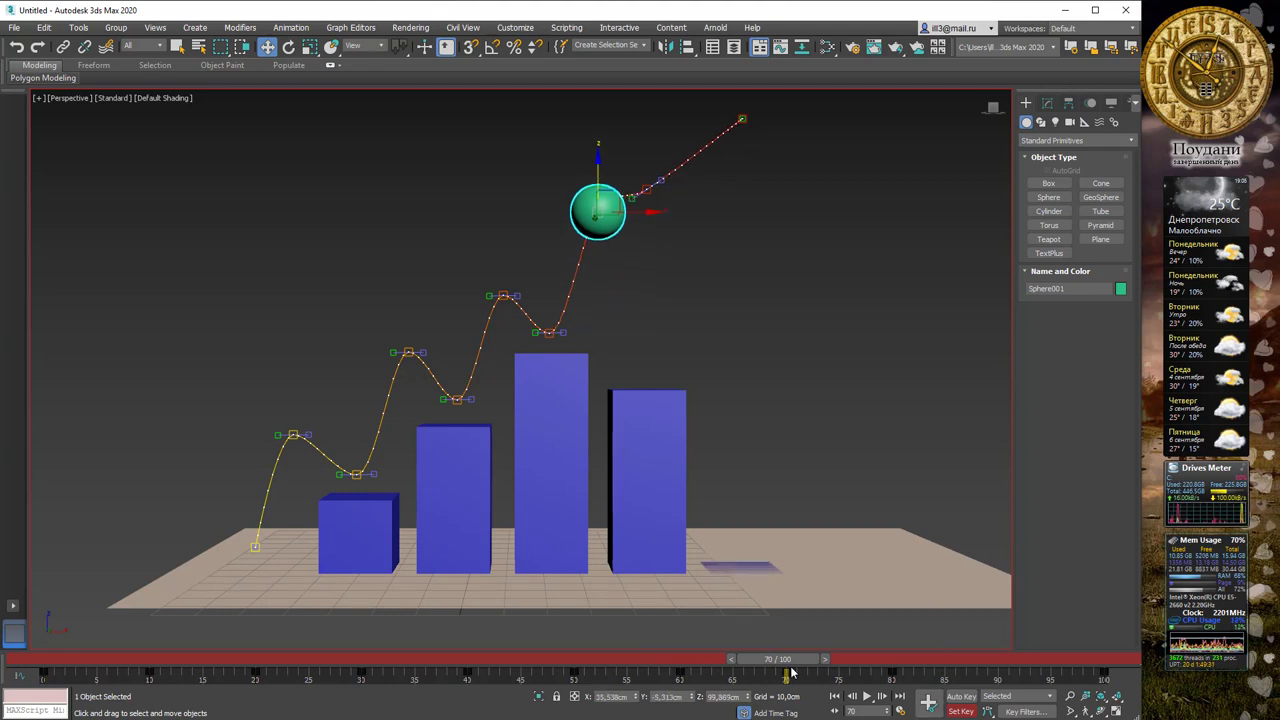
Step: Key the sphere well above the tallest box at frame 90, then move to frame 98
{"action": "left_click_drag", "start_coordinate": [778, 659], "coordinate": [978, 658]}
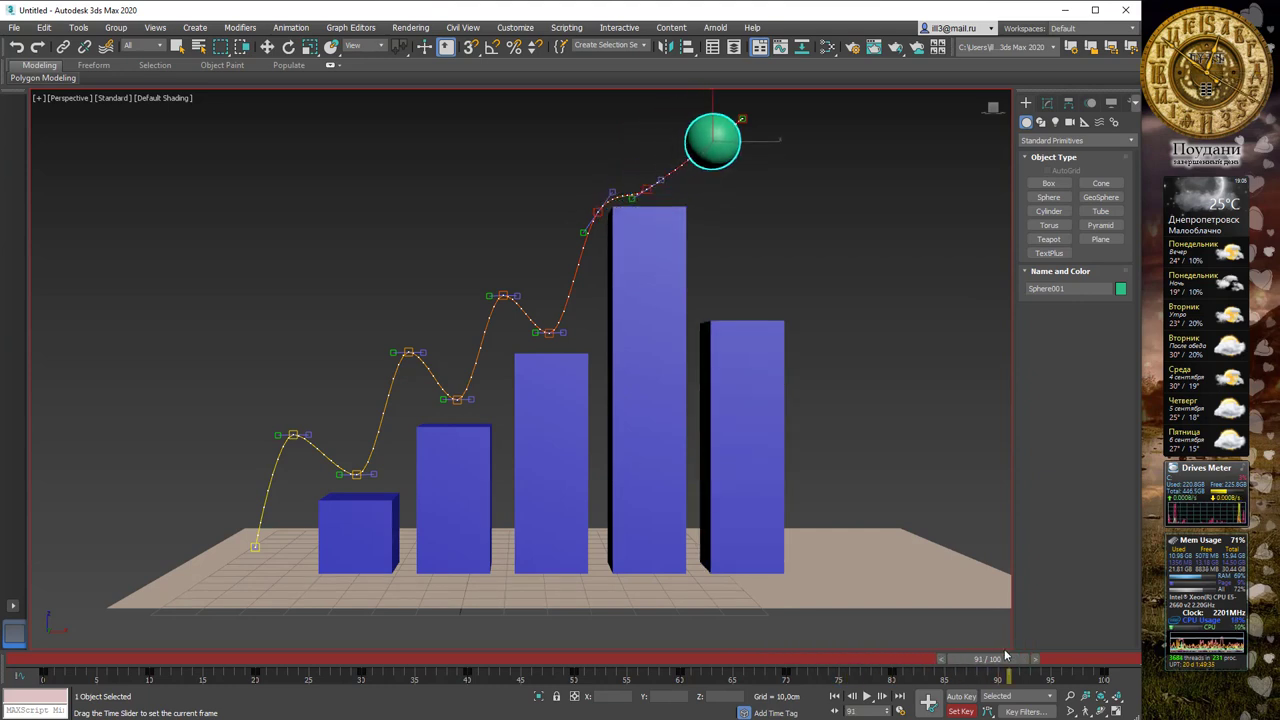
{"action": "key", "text": "w"}
{"action": "middle_click_drag", "start_coordinate": [848, 230], "coordinate": [752, 390]}
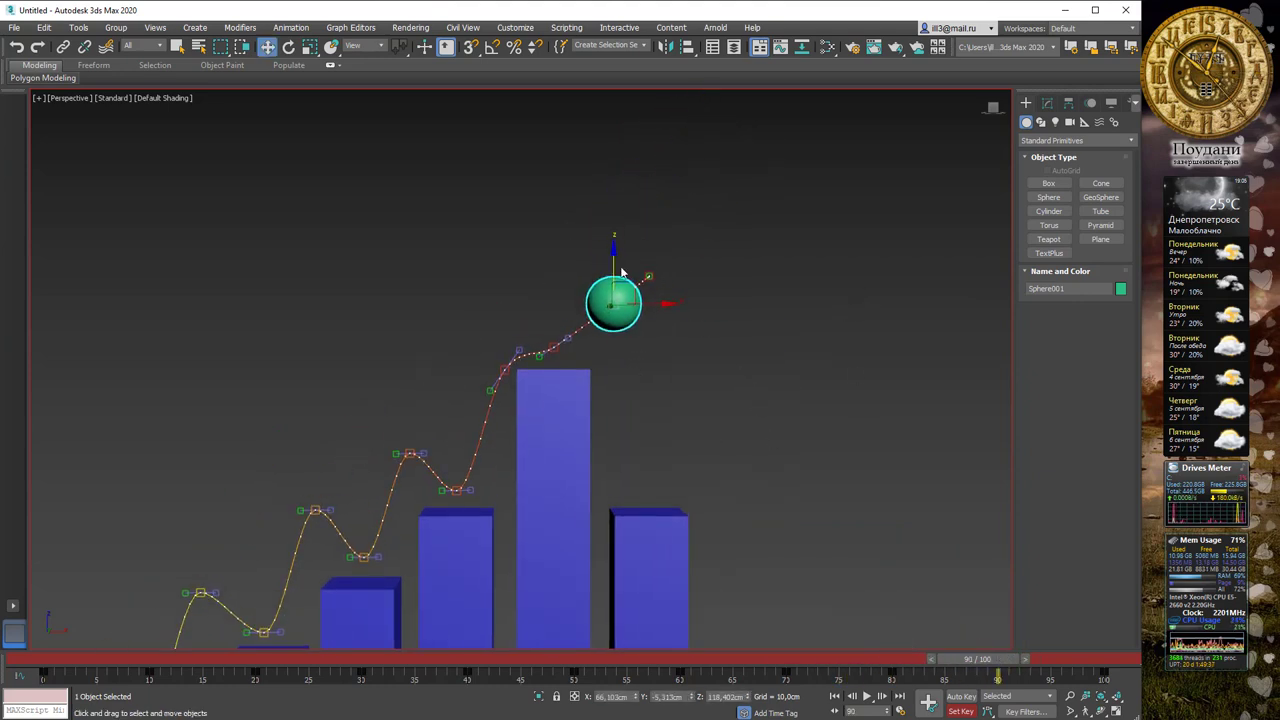
{"action": "left_click_drag", "start_coordinate": [615, 268], "coordinate": [612, 140]}
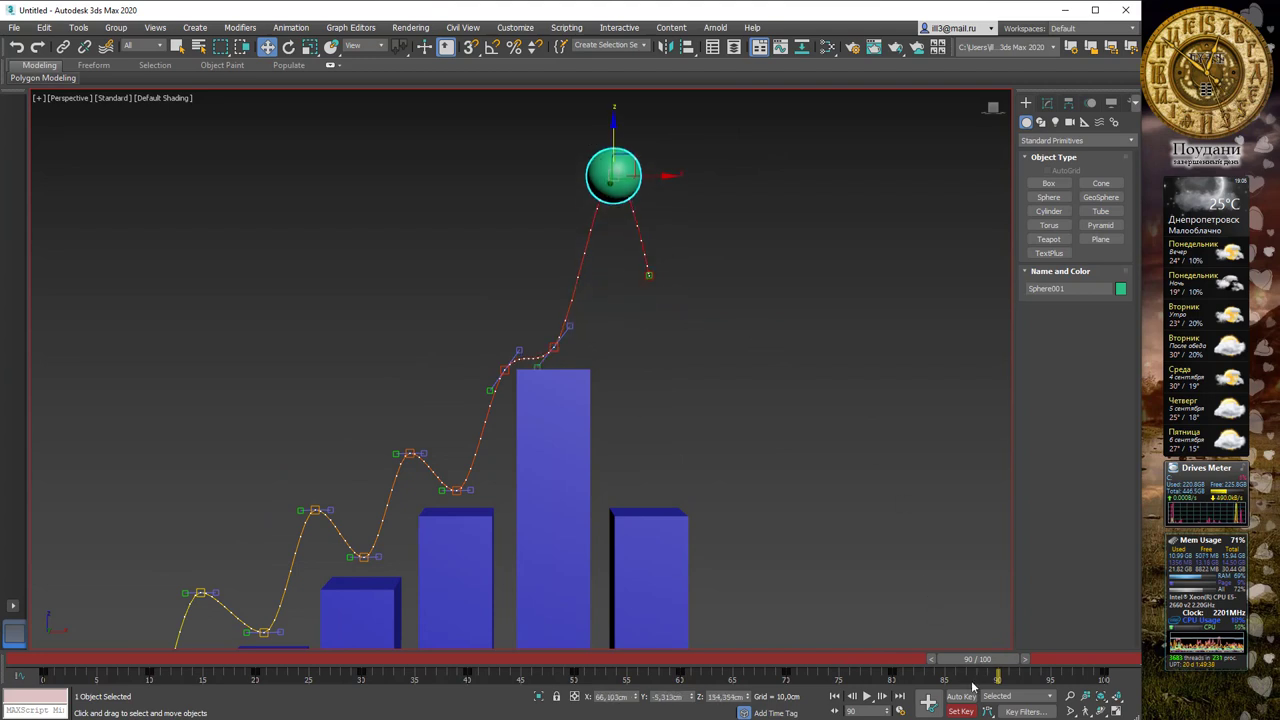
{"action": "left_click", "coordinate": [929, 703]}
{"action": "left_click_drag", "start_coordinate": [977, 659], "coordinate": [1068, 659]}
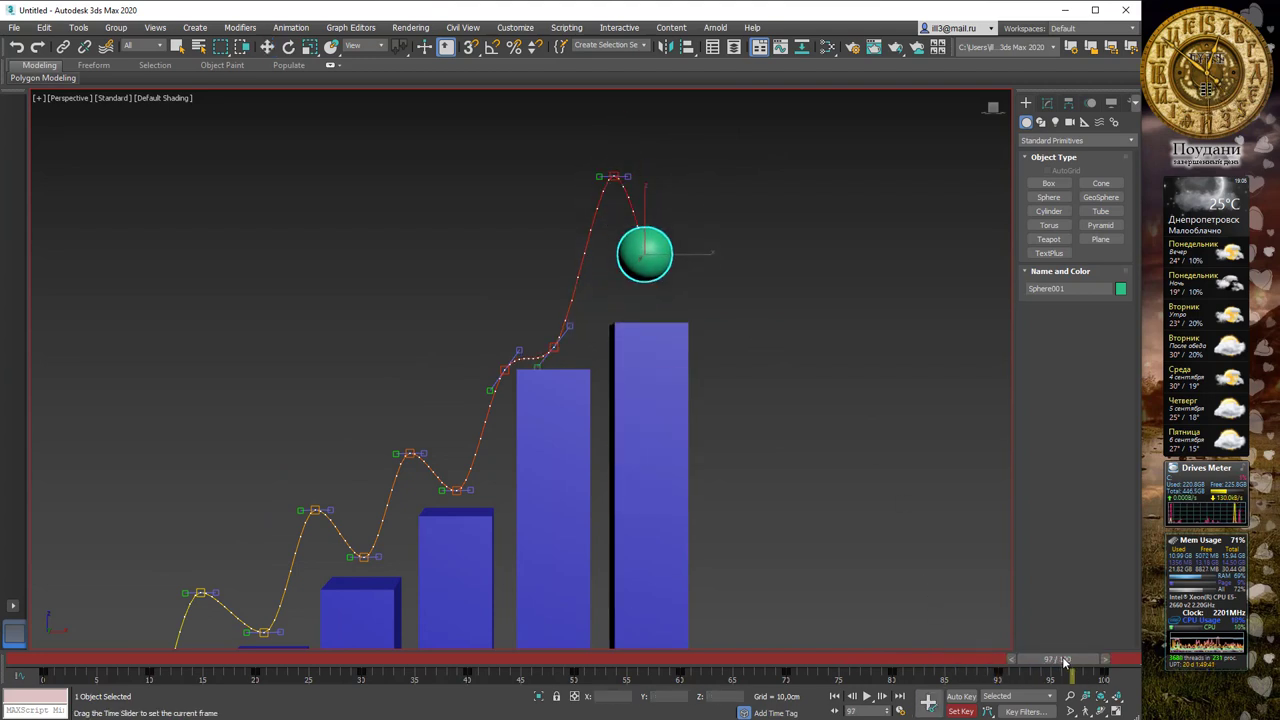
{"action": "middle_click_drag", "start_coordinate": [743, 429], "coordinate": [784, 397]}
{"action": "scroll", "coordinate": [784, 397], "scroll_direction": "down", "scroll_amount": 5}
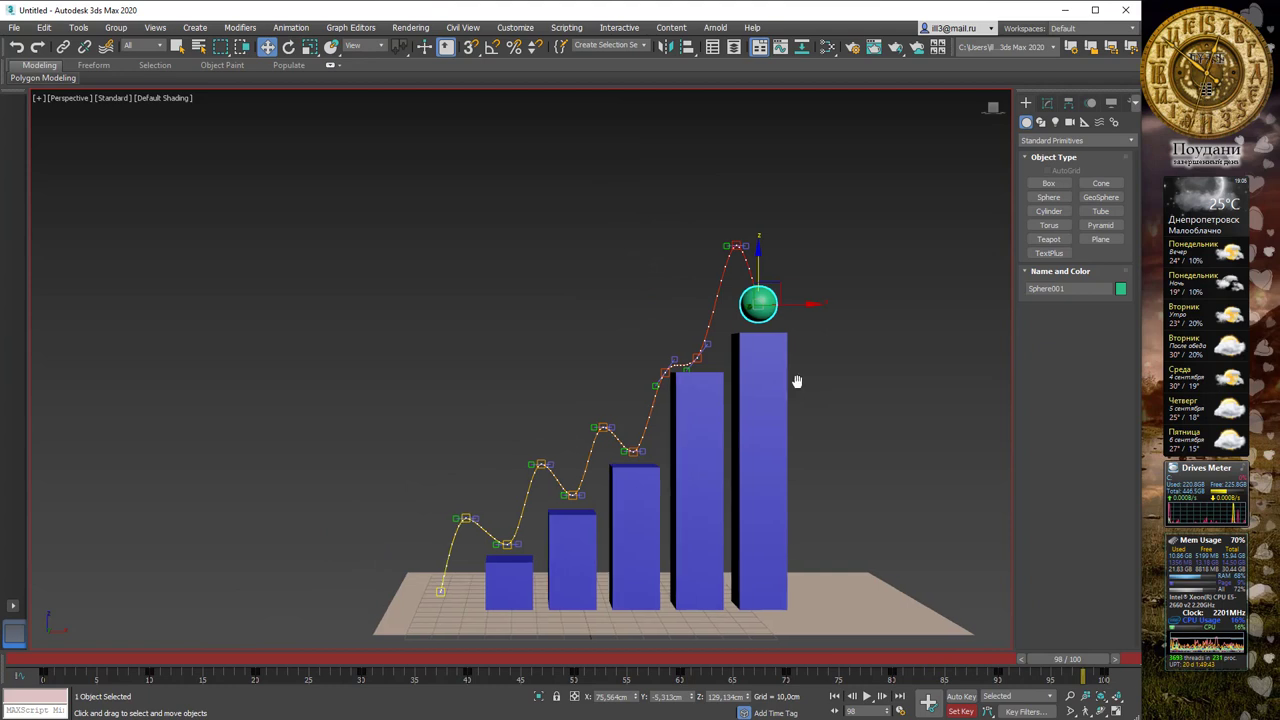
{"action": "scroll", "coordinate": [826, 404], "scroll_direction": "up", "scroll_amount": 2}
{"action": "mouse_move", "coordinate": [845, 403]}
{"action": "middle_mouse_down", "text": "alt"}
{"action": "mouse_move", "coordinate": [700, 316]}
{"action": "mouse_move", "coordinate": [669, 346]}
{"action": "middle_mouse_up", "text": "alt"}
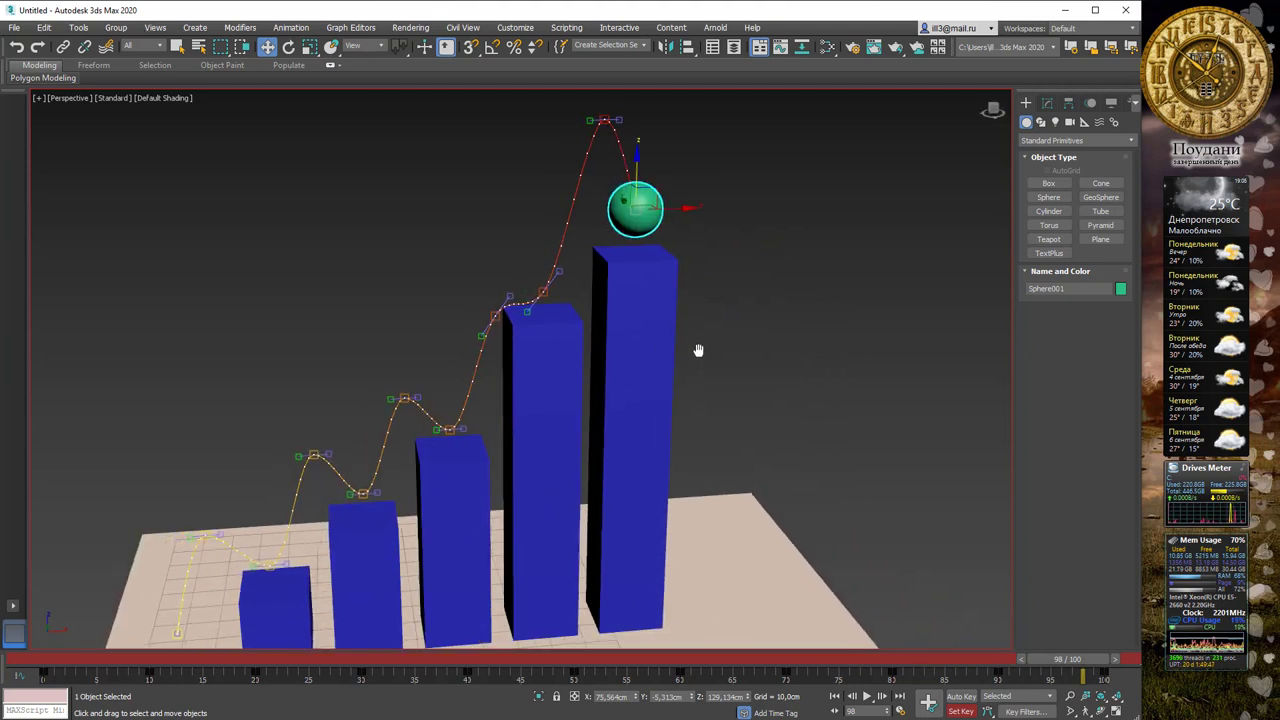
{"action": "scroll", "coordinate": [697, 351], "scroll_direction": "up", "scroll_amount": 2}
{"action": "scroll", "coordinate": [731, 329], "scroll_direction": "up", "scroll_amount": 1}
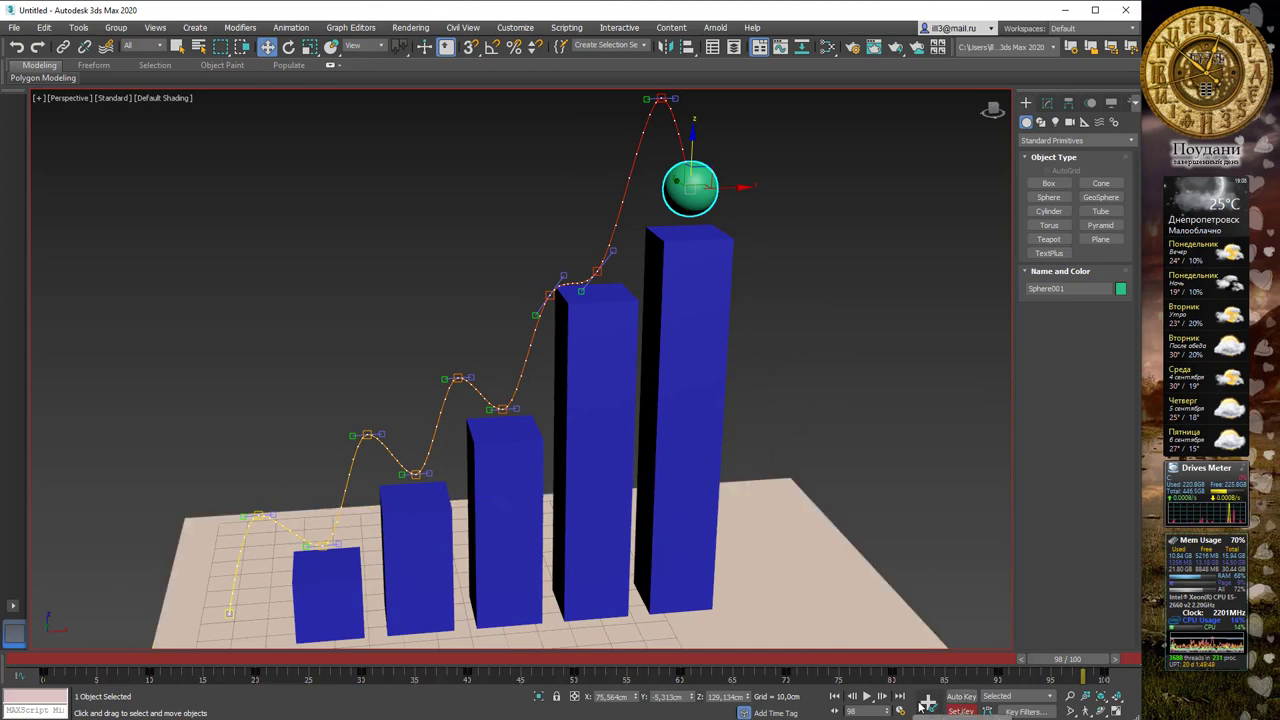
Step: Play the hop animation, stop it, and rewind to frame 0
{"action": "left_click", "coordinate": [867, 697]}
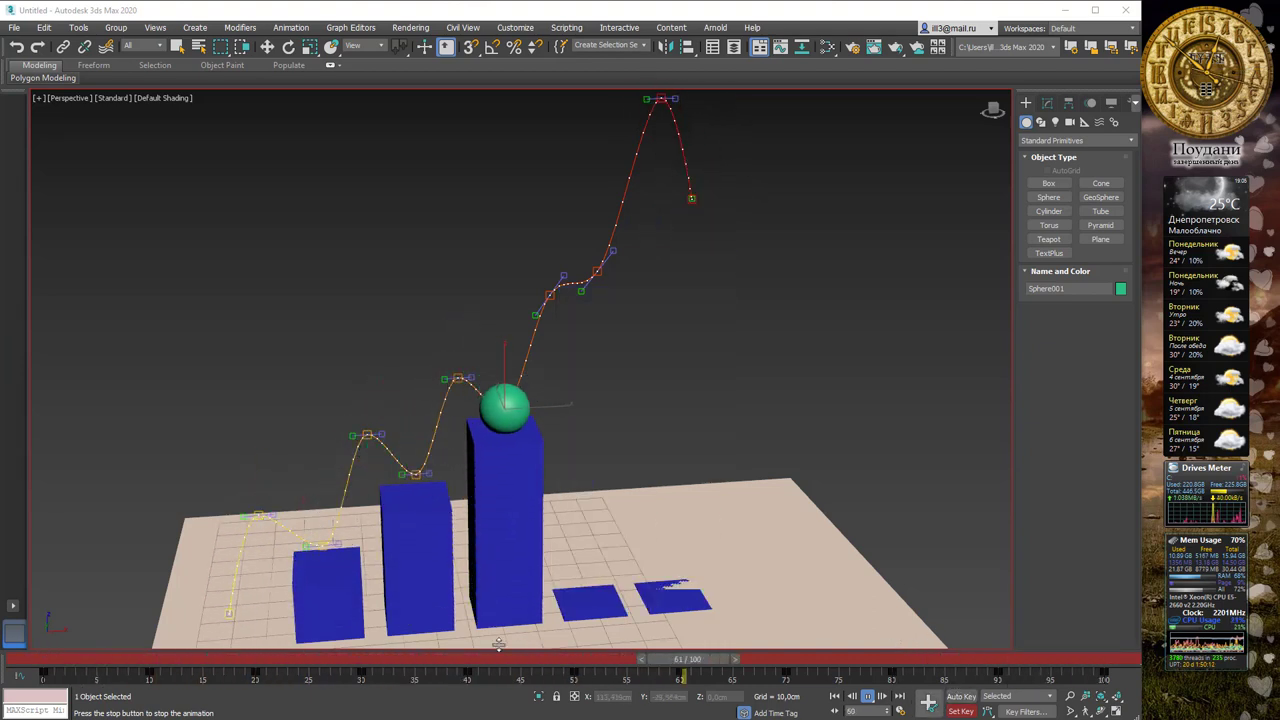
{"action": "left_click", "coordinate": [870, 697]}
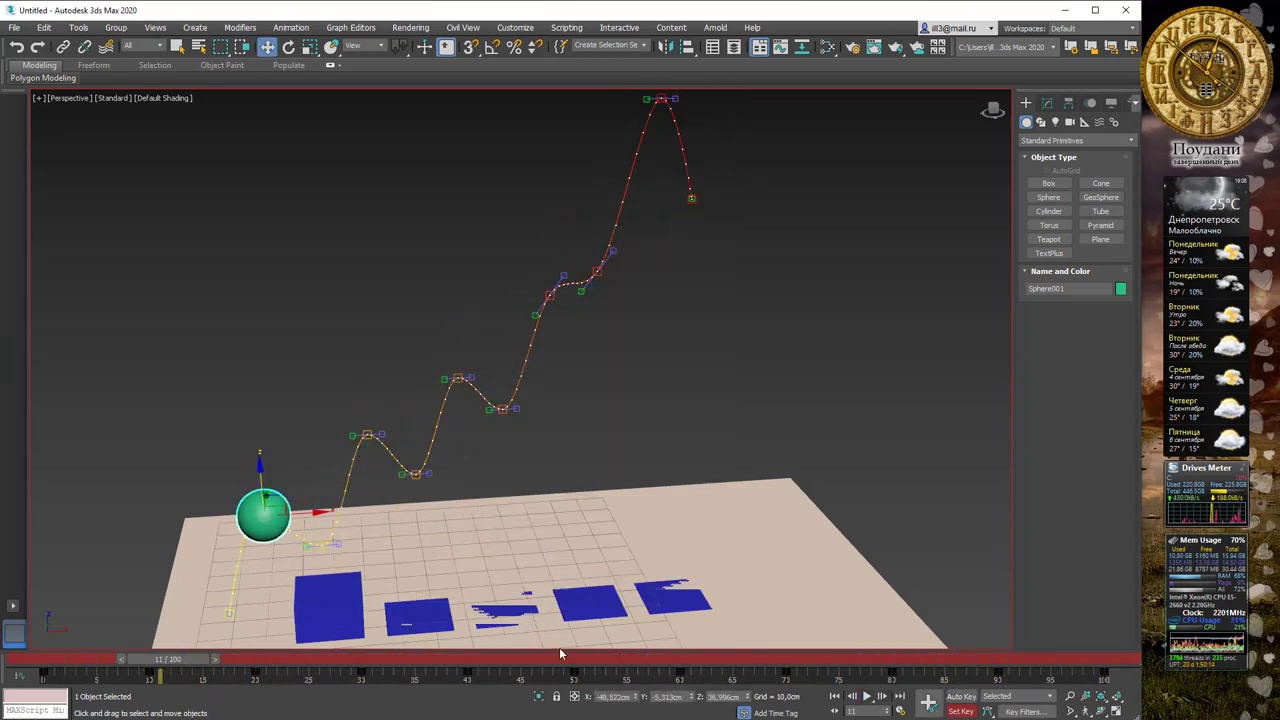
{"action": "left_click_drag", "start_coordinate": [165, 662], "coordinate": [55, 662]}
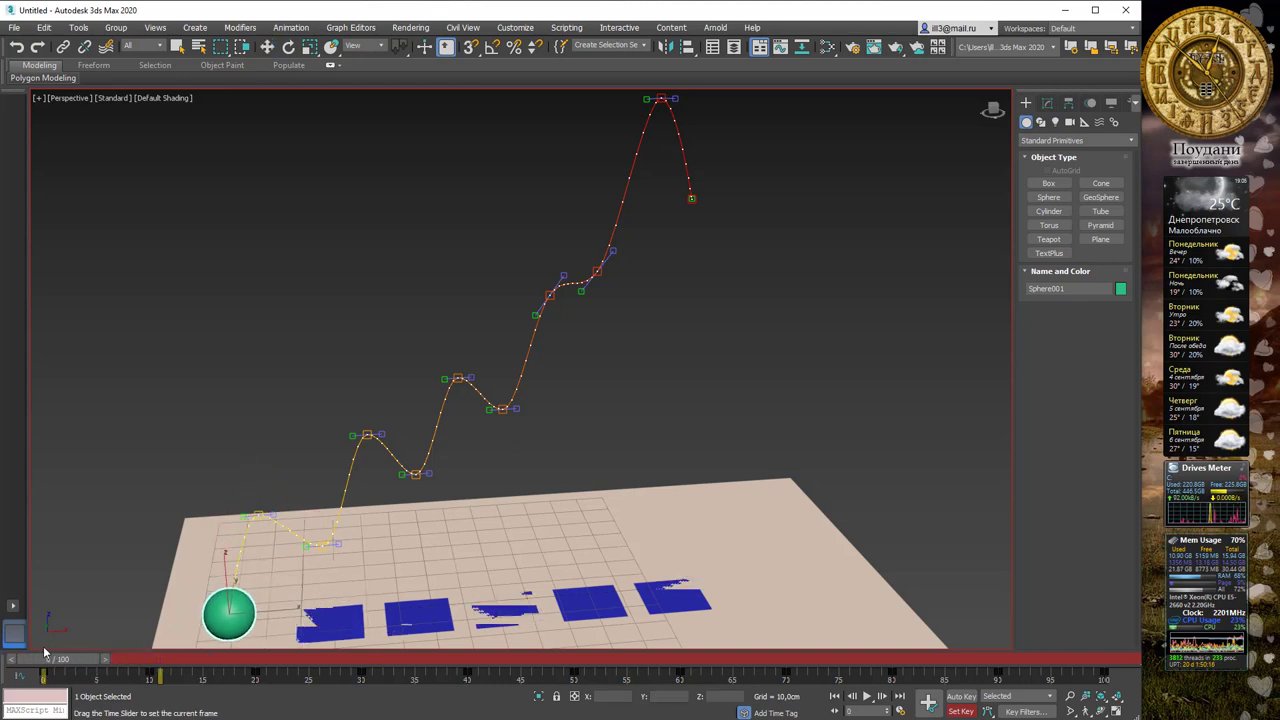
{"action": "mouse_move", "coordinate": [440, 485]}
{"action": "middle_mouse_down", "text": "alt"}
{"action": "mouse_move", "coordinate": [524, 489]}
{"action": "mouse_move", "coordinate": [508, 515]}
{"action": "middle_mouse_up", "text": "alt"}
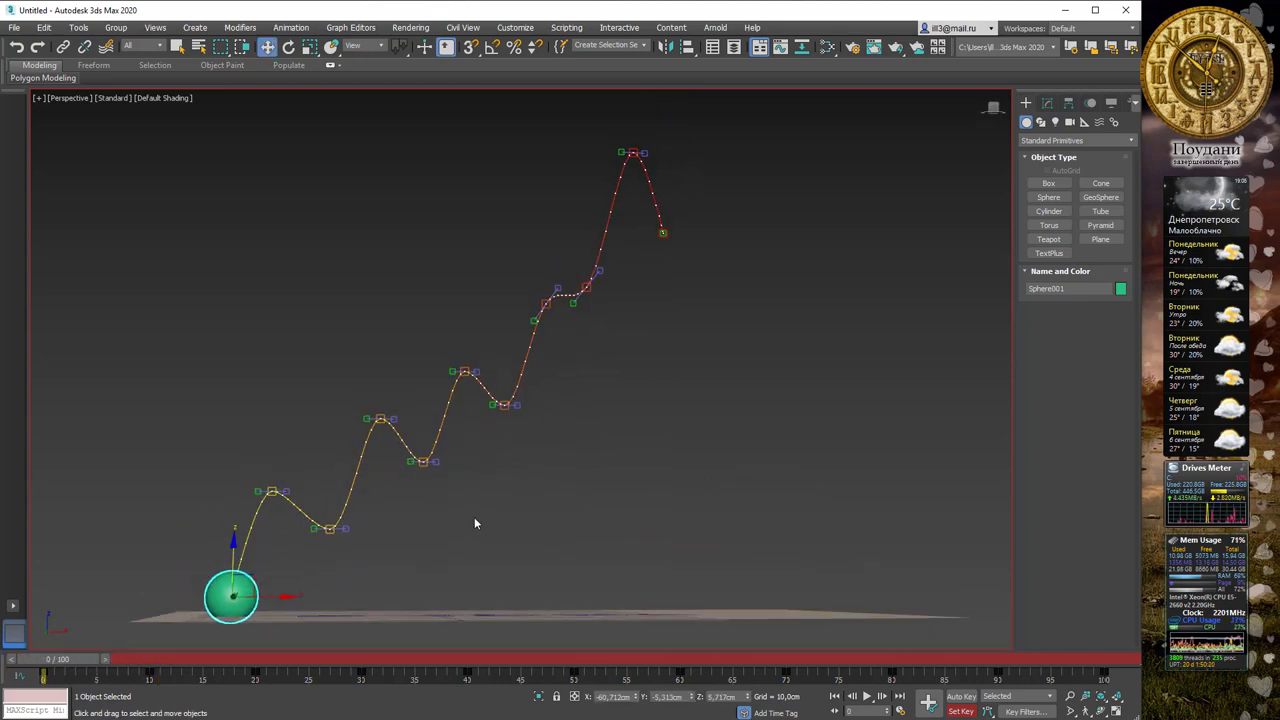
Step: Squash the sphere flat on the ground at frame 0 and key the pose
{"action": "left_click", "coordinate": [311, 48]}
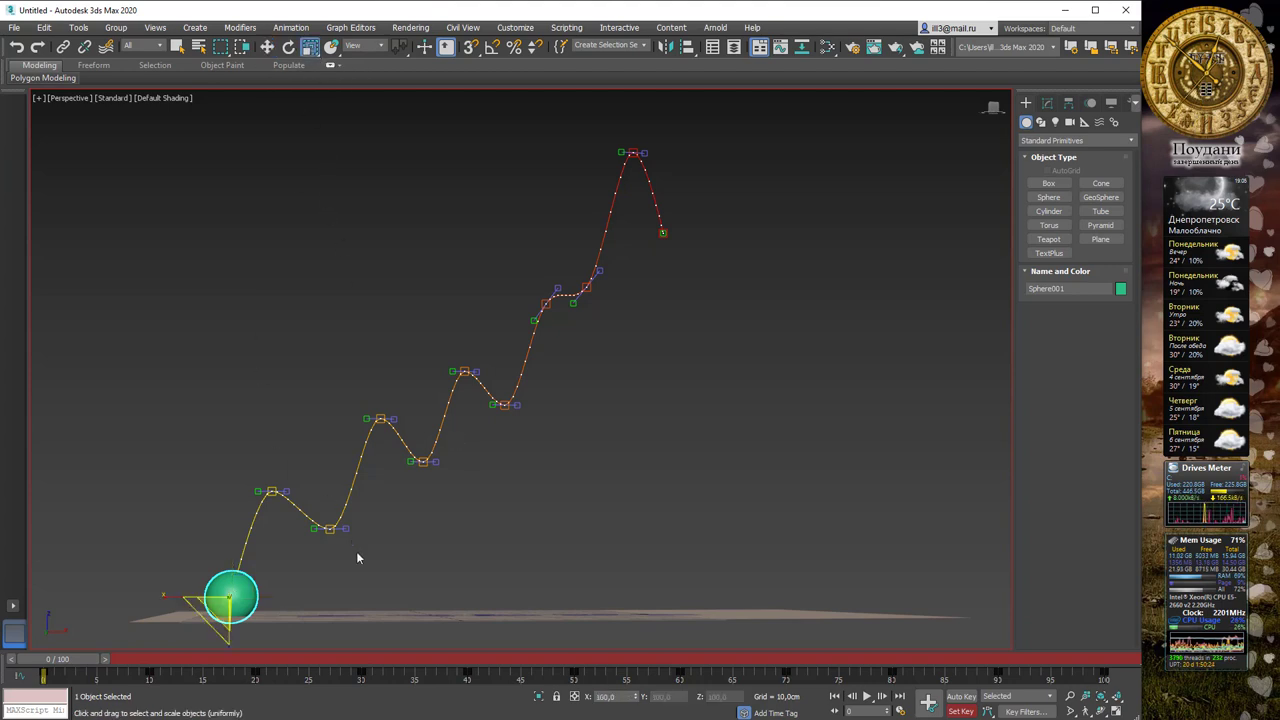
{"action": "middle_click_drag", "start_coordinate": [356, 551], "coordinate": [316, 617], "text": "alt"}
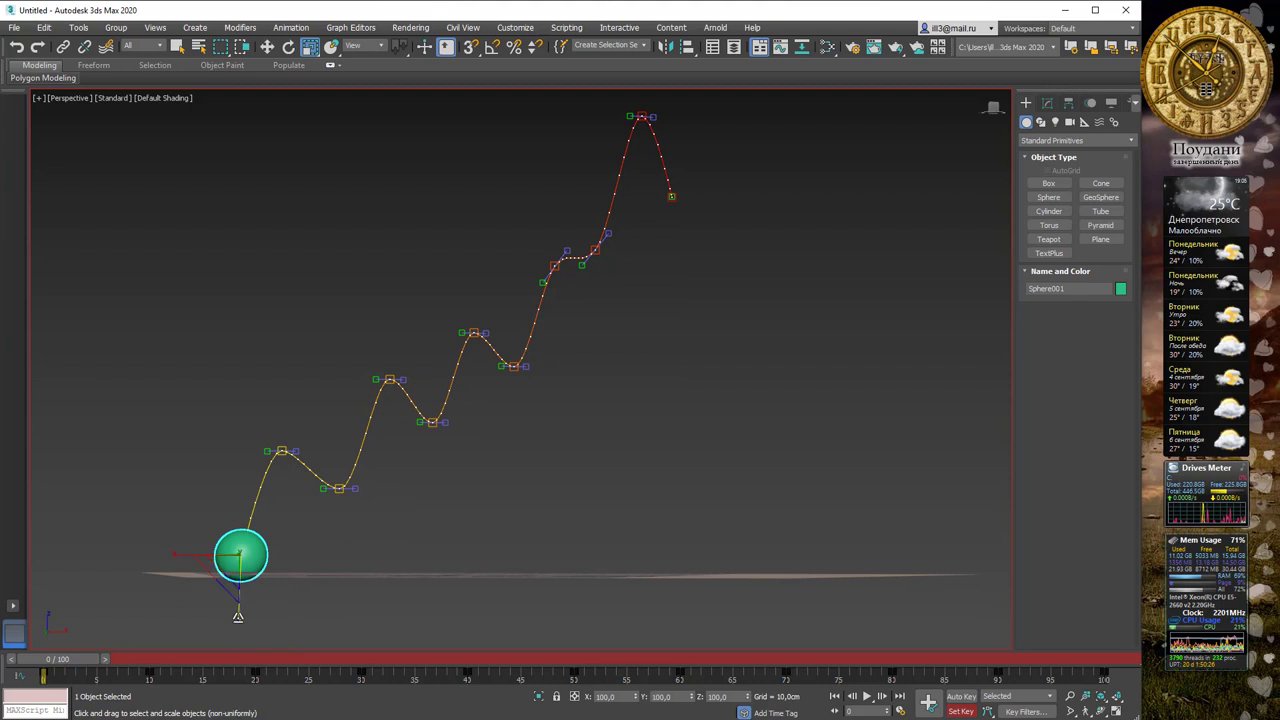
{"action": "left_click_drag", "start_coordinate": [238, 617], "coordinate": [251, 529]}
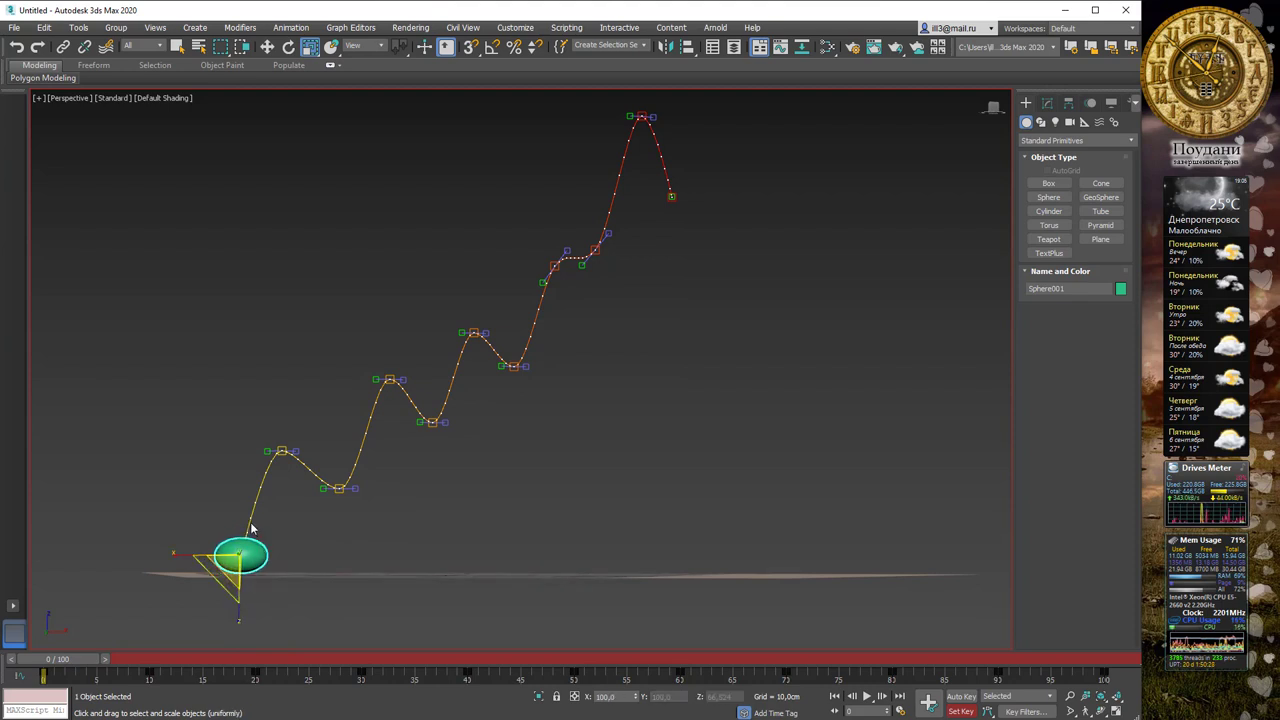
{"action": "key", "text": "w"}
{"action": "left_click_drag", "start_coordinate": [244, 514], "coordinate": [330, 528]}
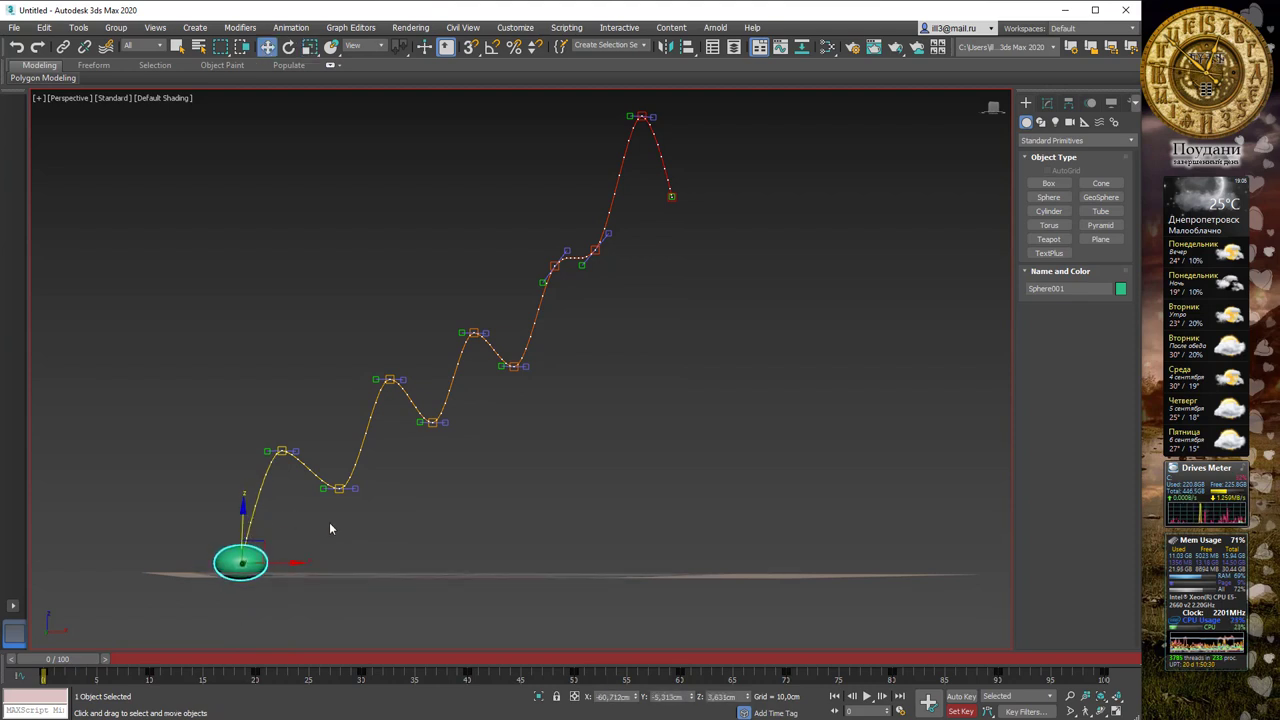
{"action": "left_click", "coordinate": [929, 702]}
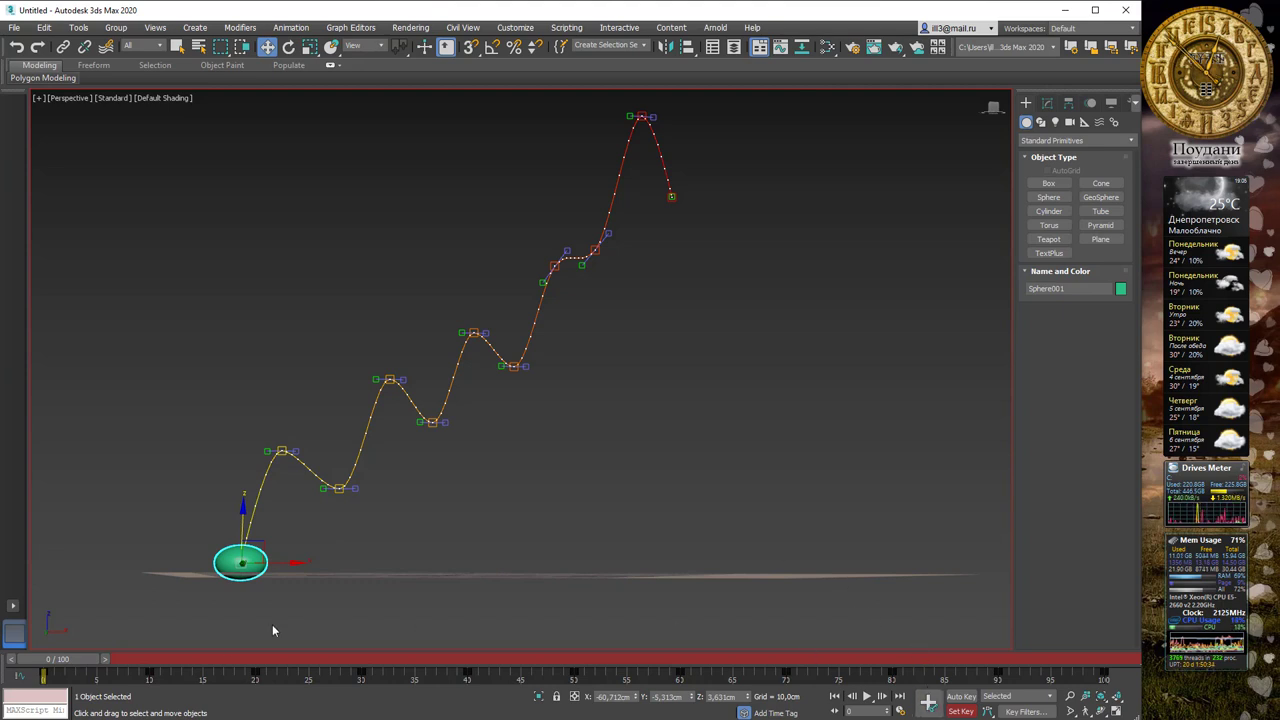
Step: Stretch the sphere tall along its vertical axis at frame 10
{"action": "left_click_drag", "start_coordinate": [80, 668], "coordinate": [181, 664]}
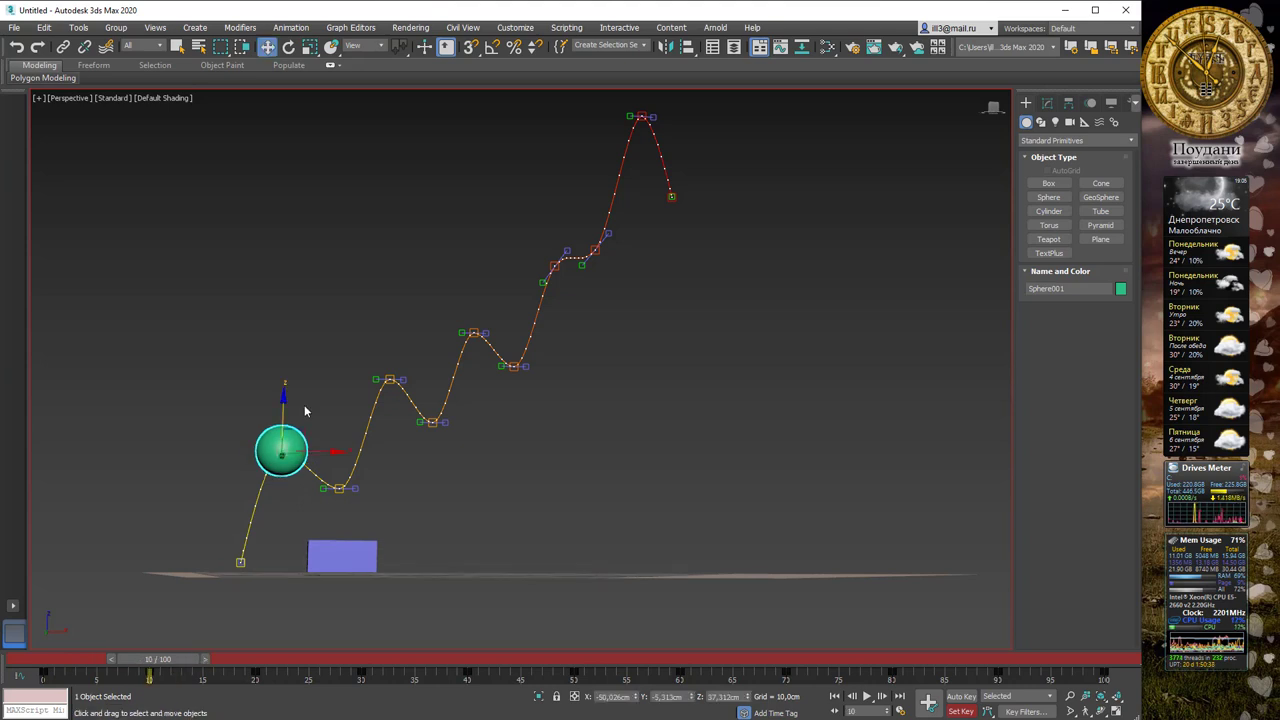
{"action": "key", "text": "r"}
{"action": "key", "text": "r"}
{"action": "left_click_drag", "start_coordinate": [280, 502], "coordinate": [283, 523]}
{"action": "key", "text": "r"}
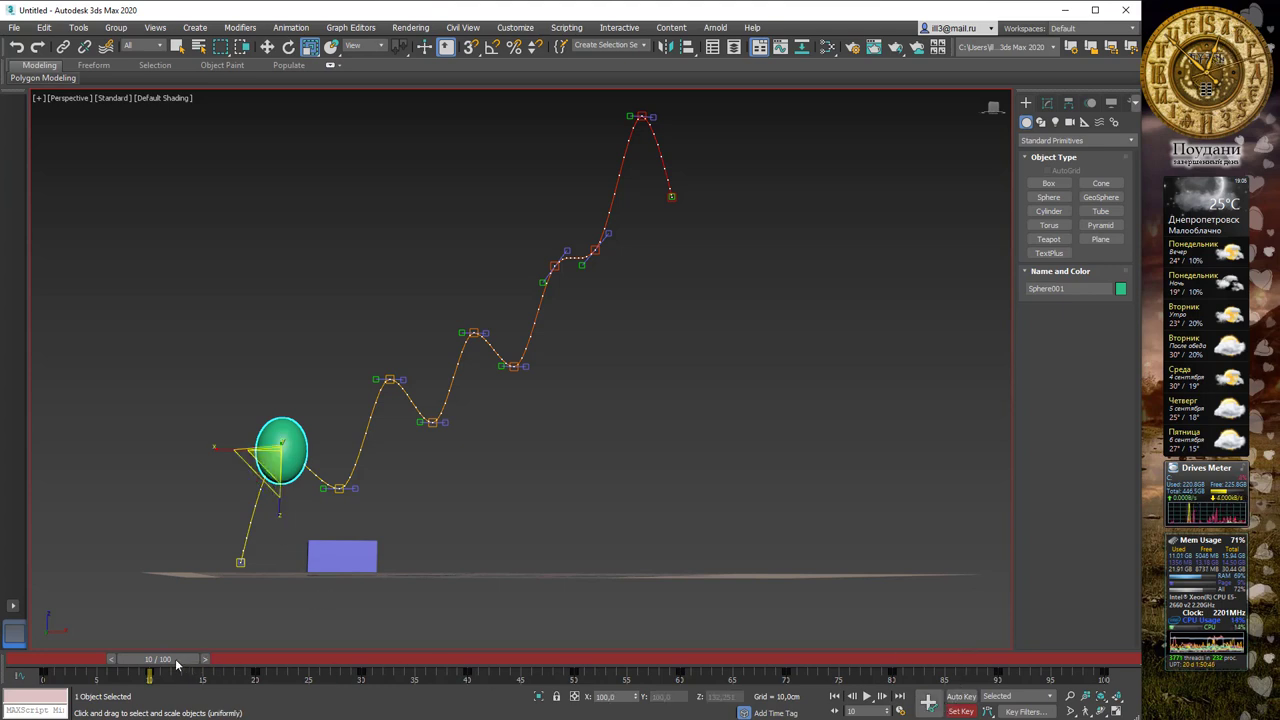
Step: Squash the sphere landing on the first box at frame 20 and stretch it at frame 30
{"action": "left_click_drag", "start_coordinate": [176, 663], "coordinate": [286, 661]}
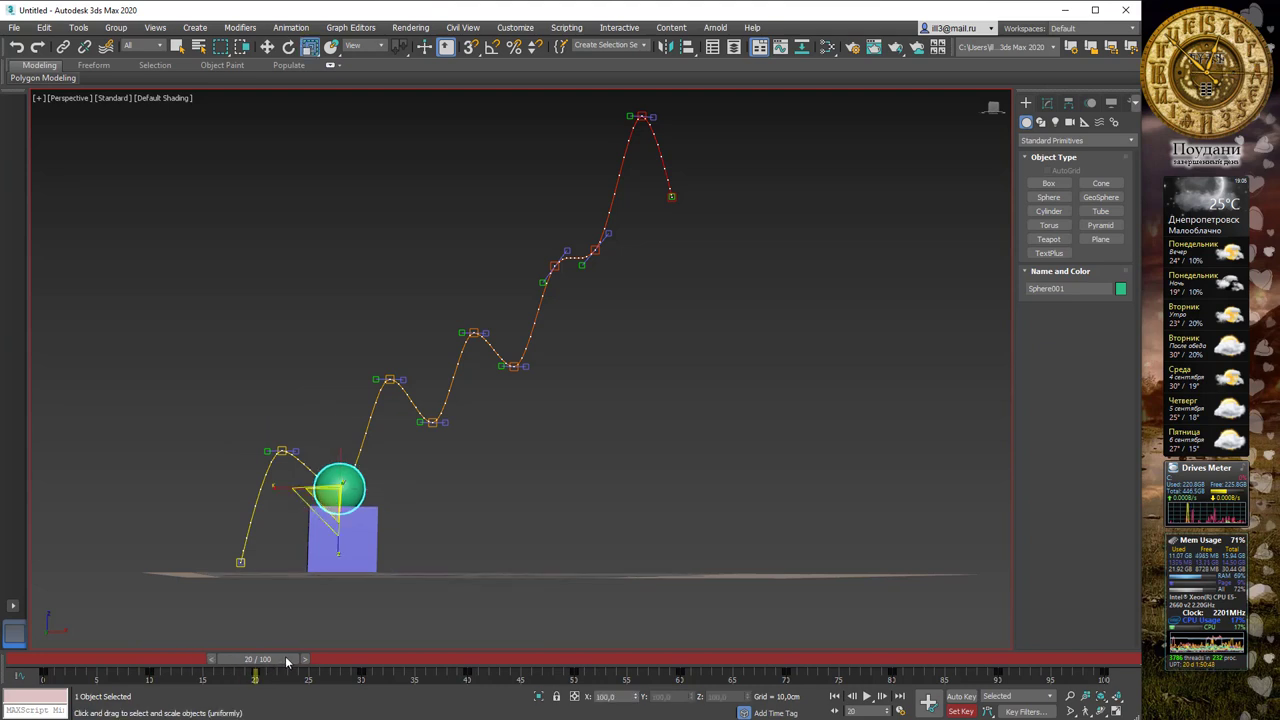
{"action": "left_click_drag", "start_coordinate": [340, 556], "coordinate": [342, 580]}
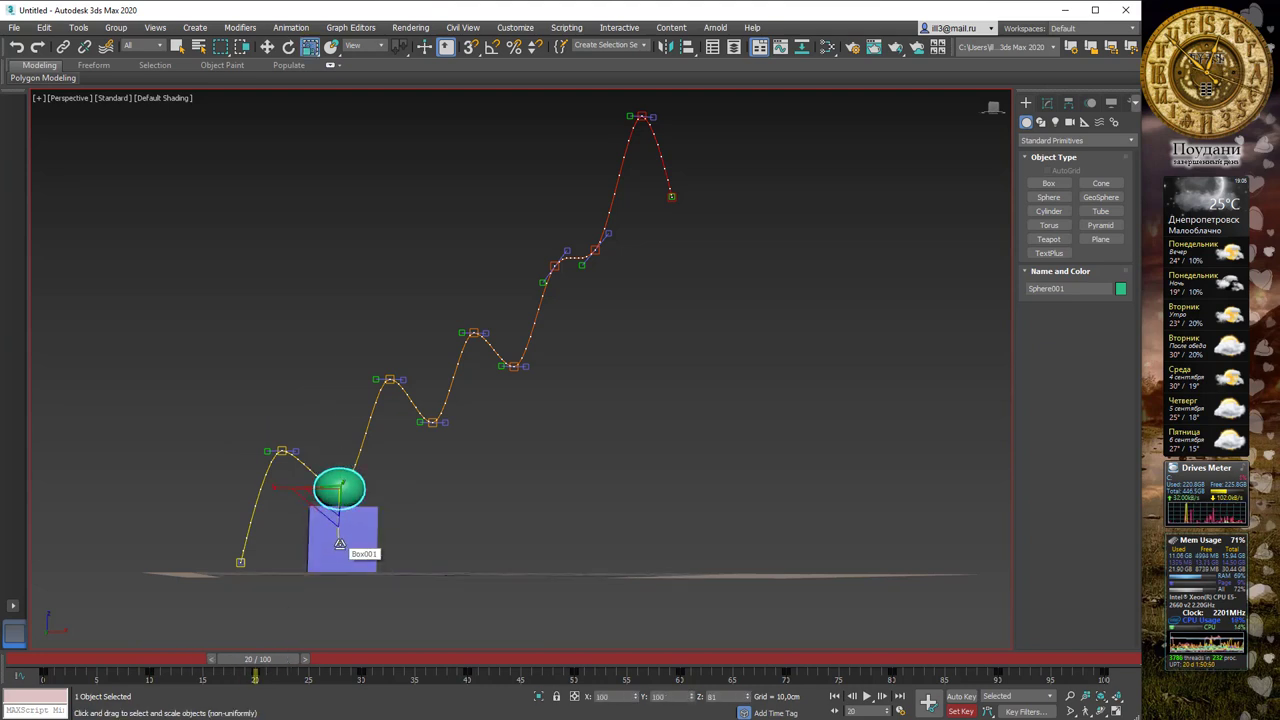
{"action": "left_click", "coordinate": [928, 703]}
{"action": "left_click_drag", "start_coordinate": [258, 663], "coordinate": [360, 663]}
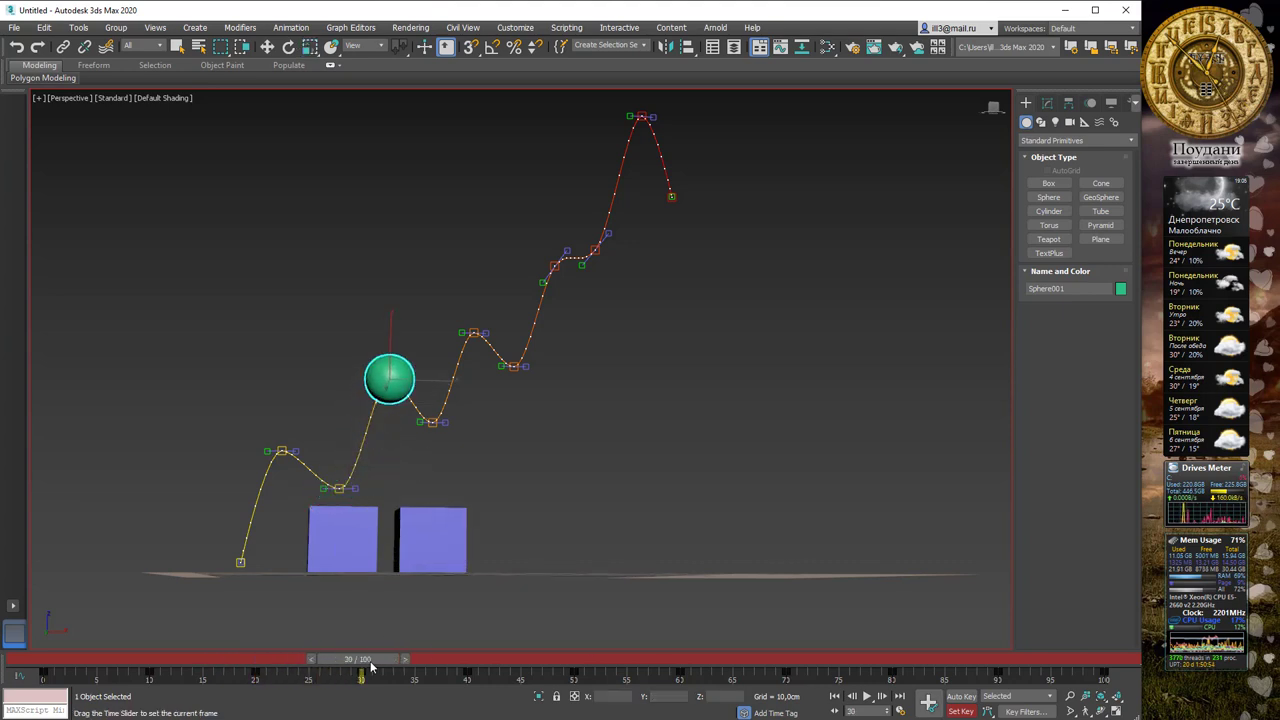
{"action": "left_click_drag", "start_coordinate": [390, 440], "coordinate": [392, 458]}
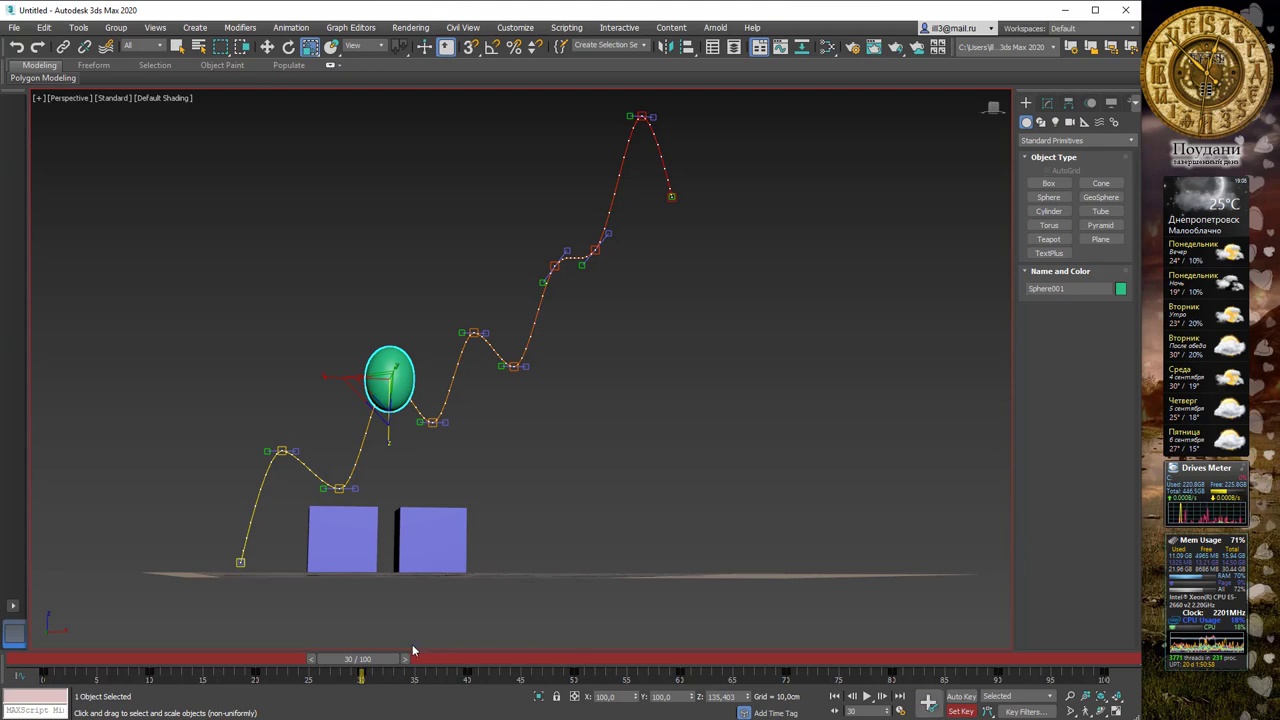
{"action": "left_click_drag", "start_coordinate": [380, 664], "coordinate": [494, 659]}
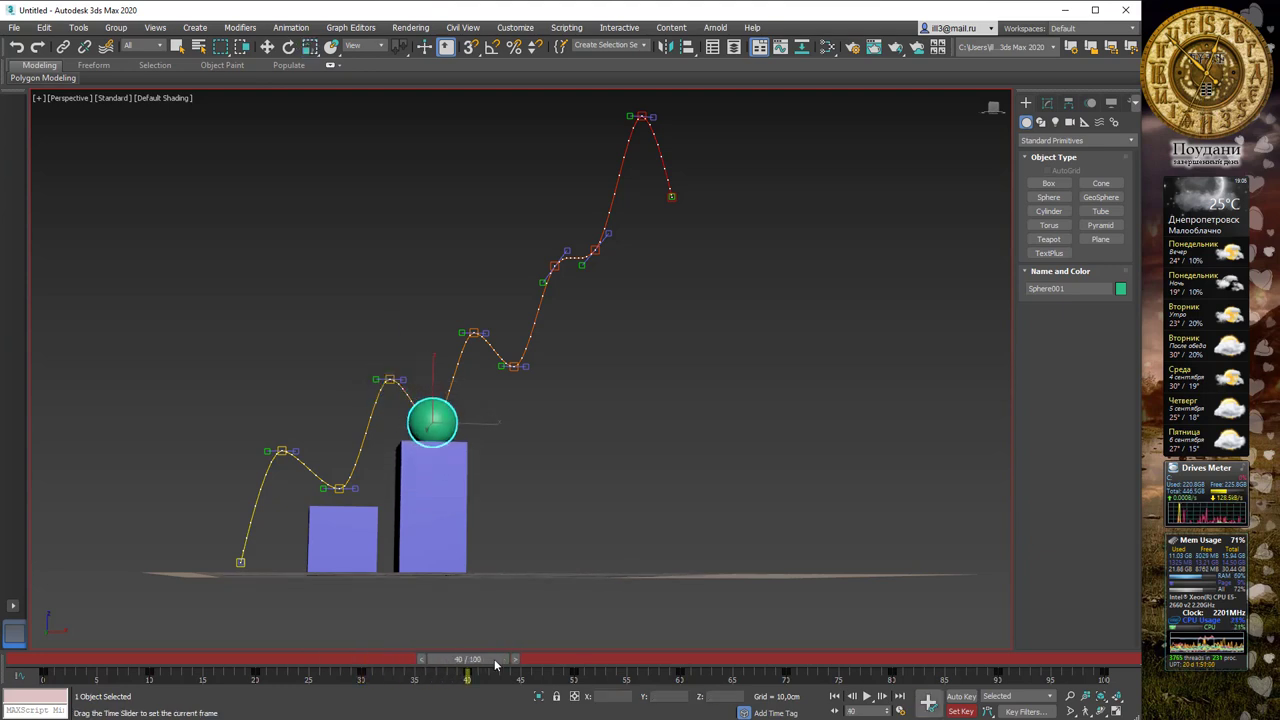
Step: Key the sphere squashed at frame 40, stretched at 50 and squashed on the third box at 60
{"action": "left_click", "coordinate": [925, 703]}
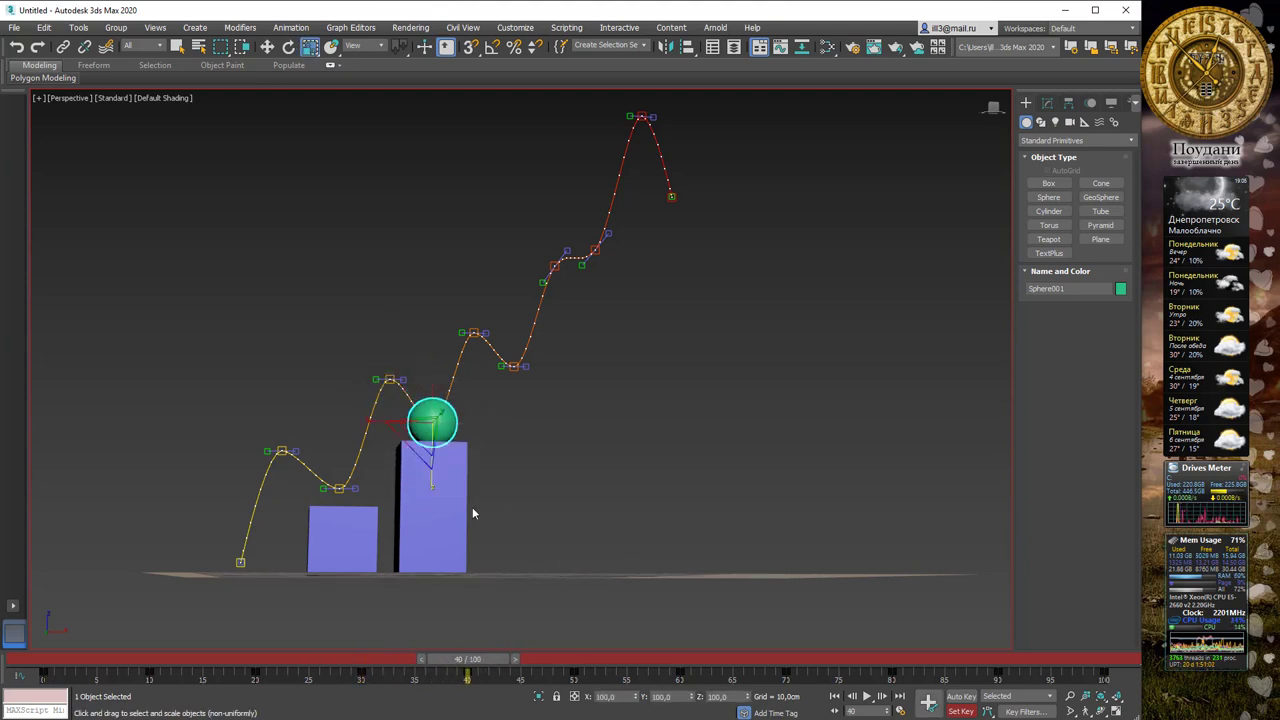
{"action": "left_click_drag", "start_coordinate": [435, 487], "coordinate": [436, 466]}
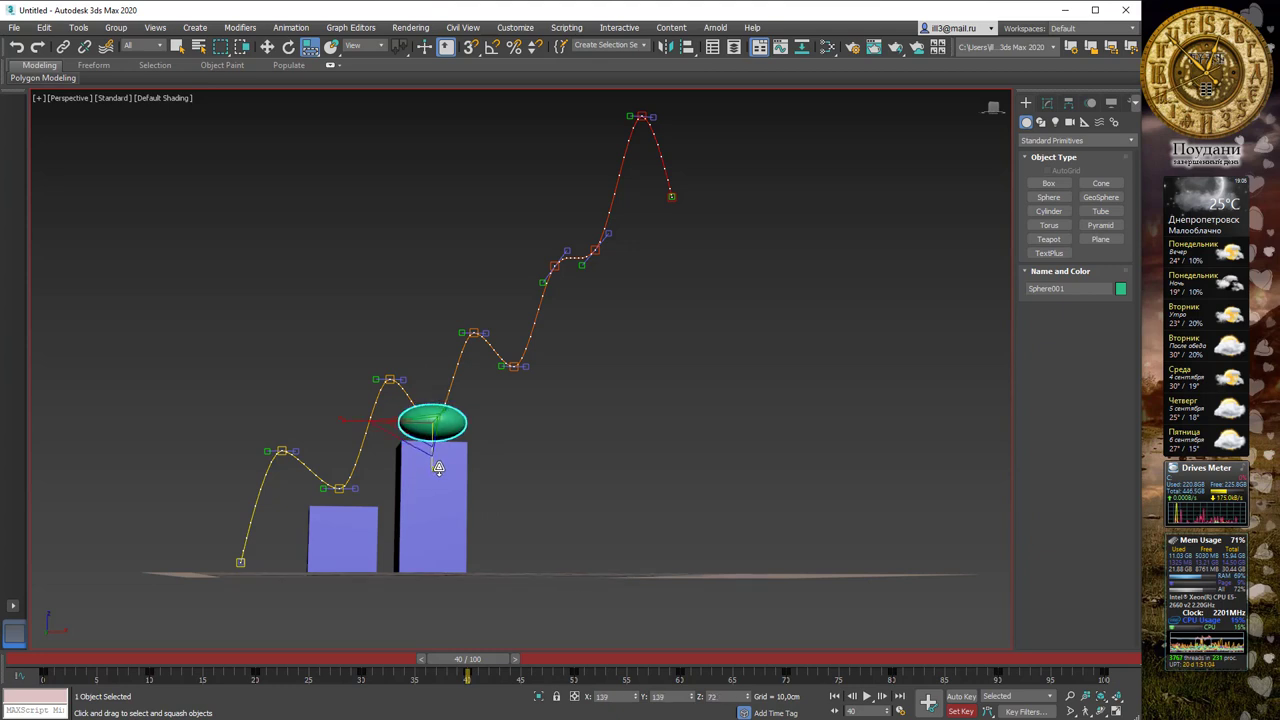
{"action": "left_click", "coordinate": [928, 703]}
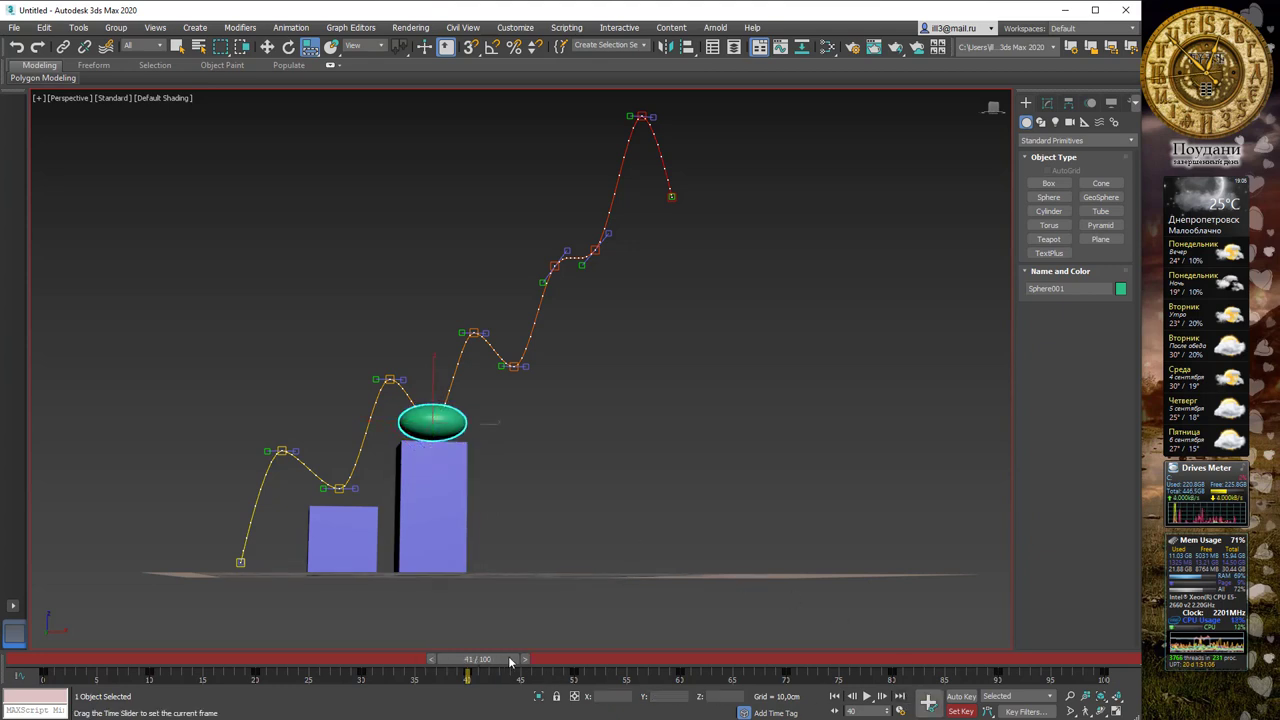
{"action": "left_click_drag", "start_coordinate": [467, 659], "coordinate": [567, 659]}
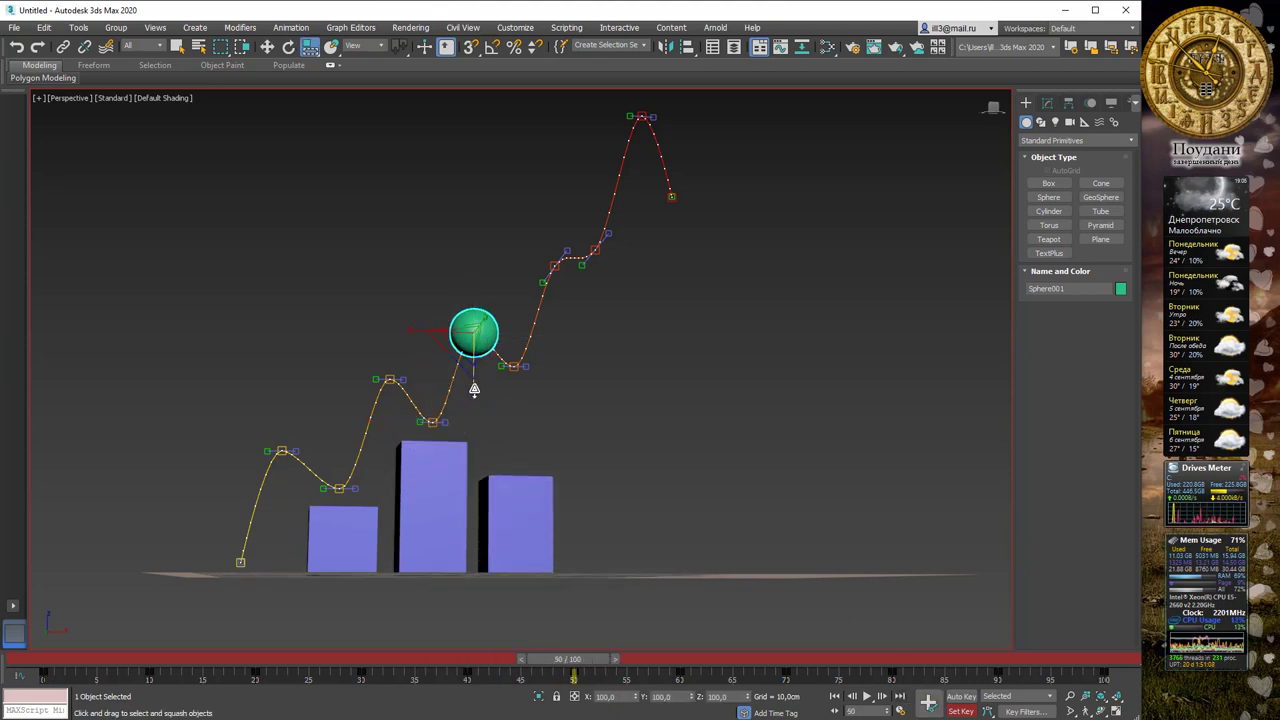
{"action": "left_click_drag", "start_coordinate": [474, 389], "coordinate": [474, 405]}
{"action": "left_click", "coordinate": [928, 703]}
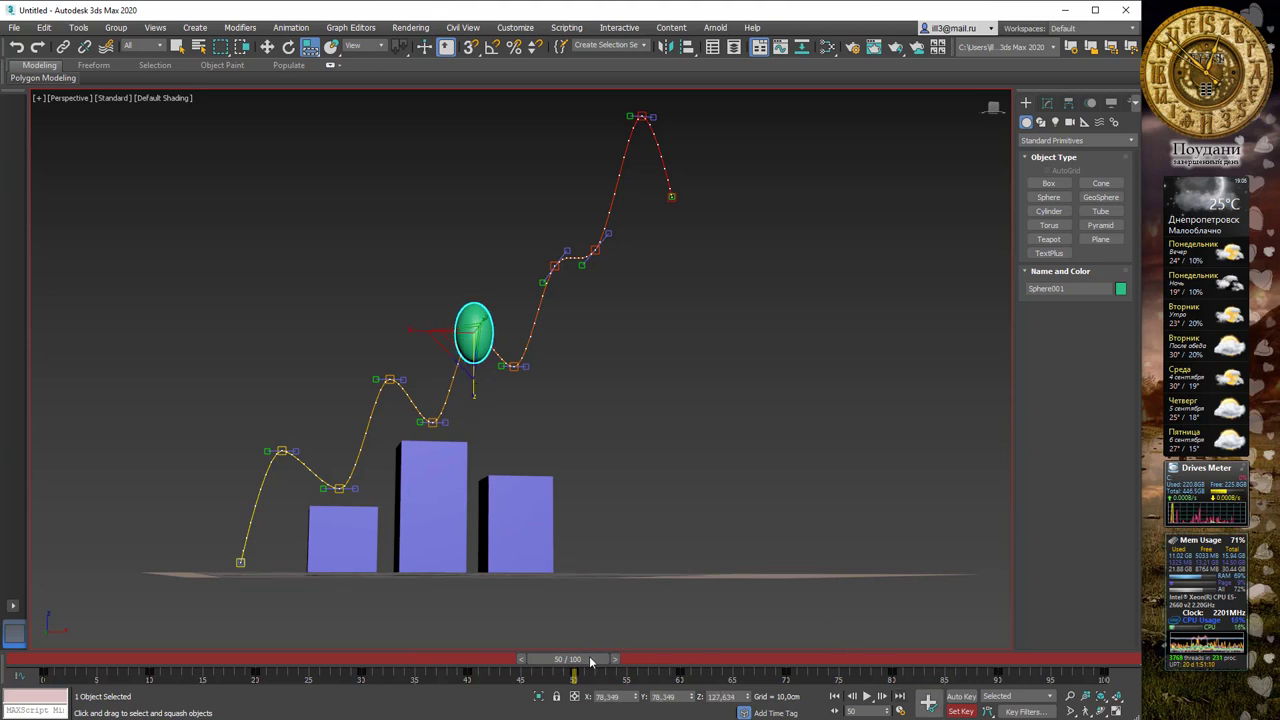
{"action": "left_click_drag", "start_coordinate": [590, 662], "coordinate": [690, 662]}
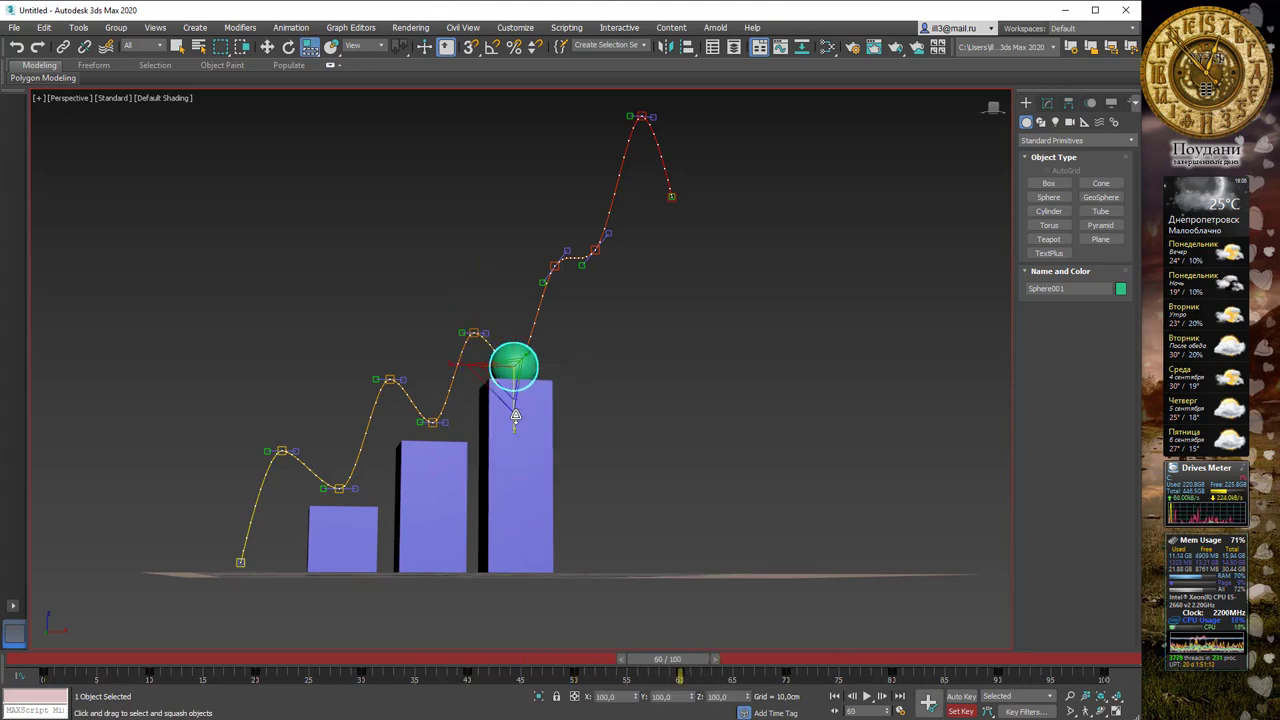
{"action": "left_click_drag", "start_coordinate": [515, 428], "coordinate": [514, 401]}
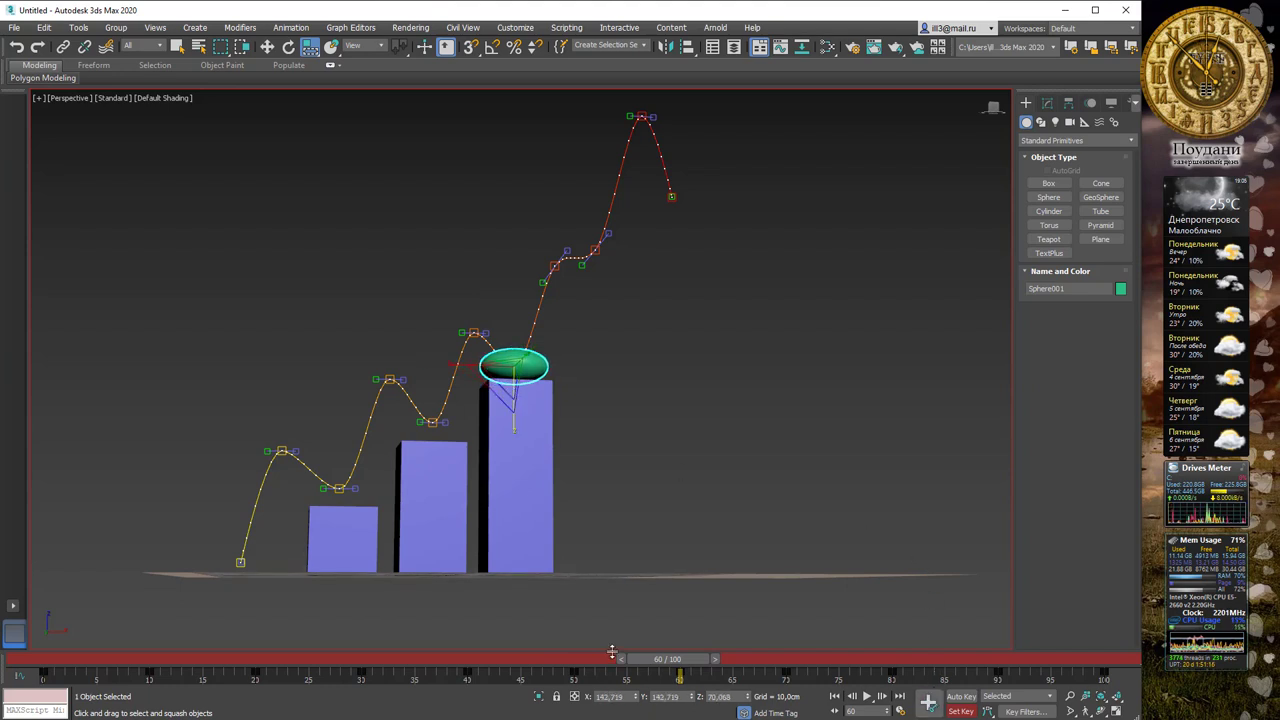
Step: Key the sphere stretched at 70 and 90, squashed at 80 and flat on the tallest box at 100
{"action": "left_click_drag", "start_coordinate": [665, 662], "coordinate": [777, 662]}
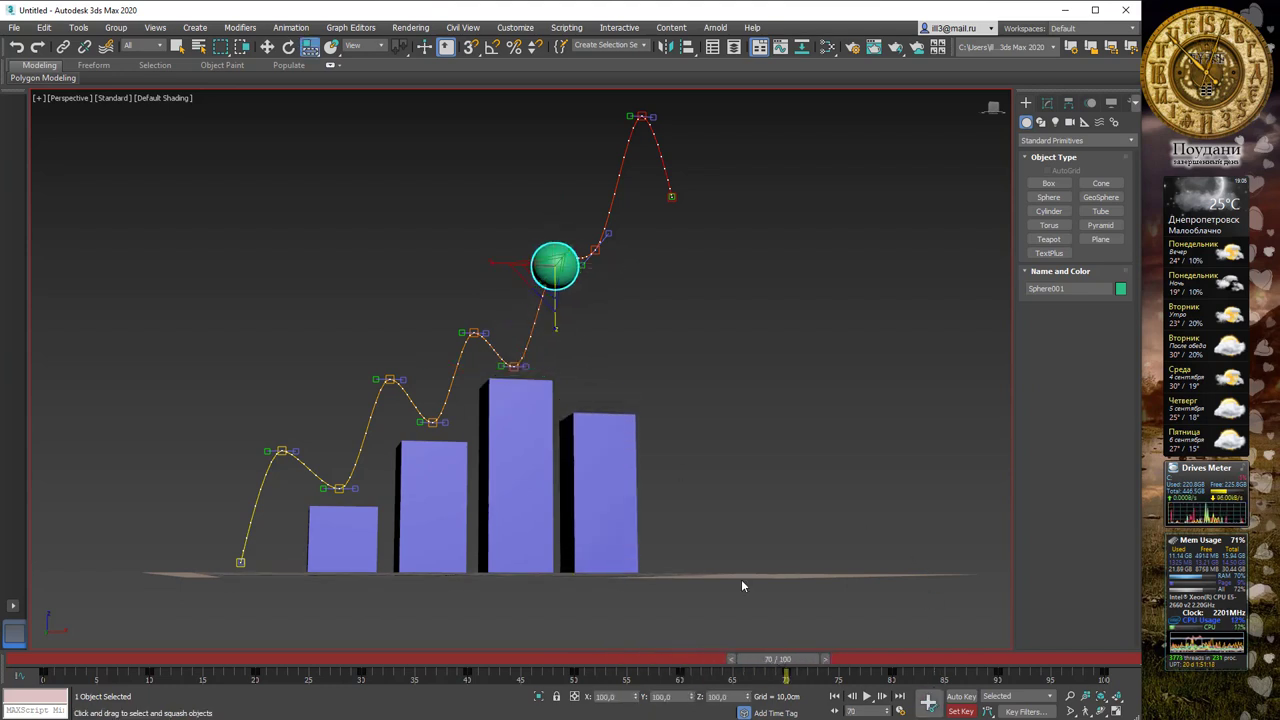
{"action": "left_click_drag", "start_coordinate": [554, 328], "coordinate": [554, 338]}
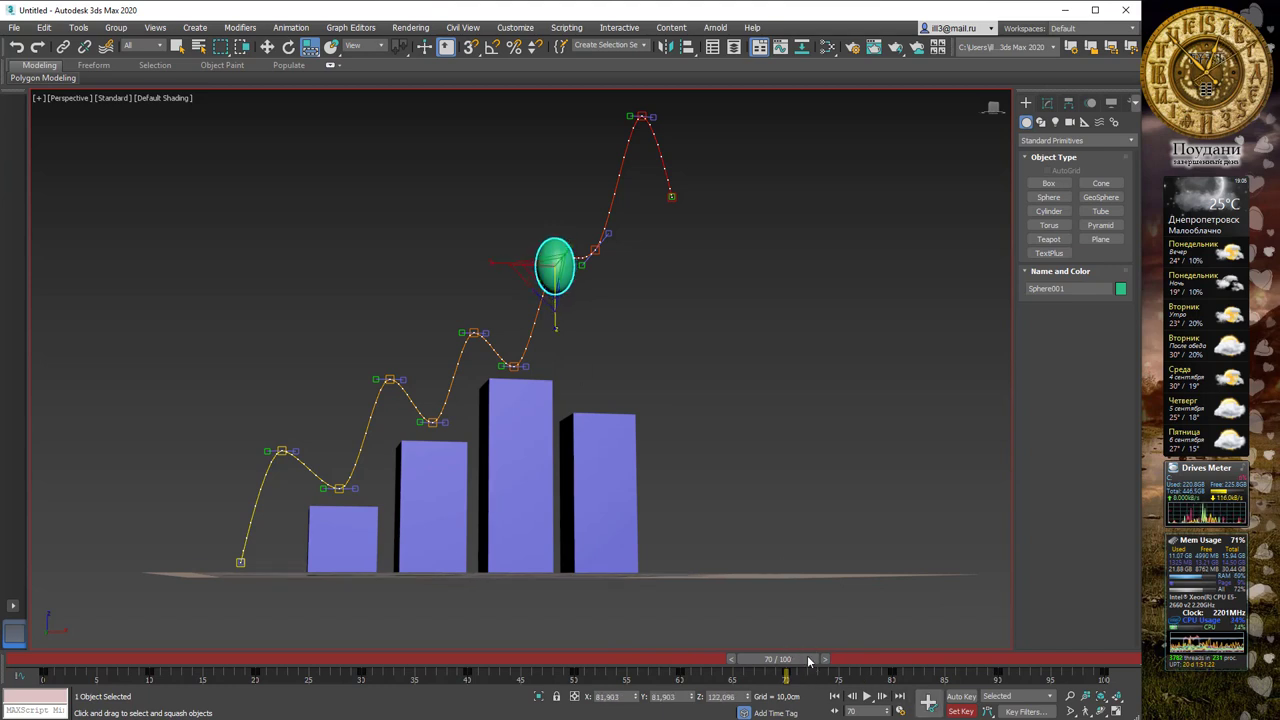
{"action": "left_click_drag", "start_coordinate": [809, 661], "coordinate": [909, 661]}
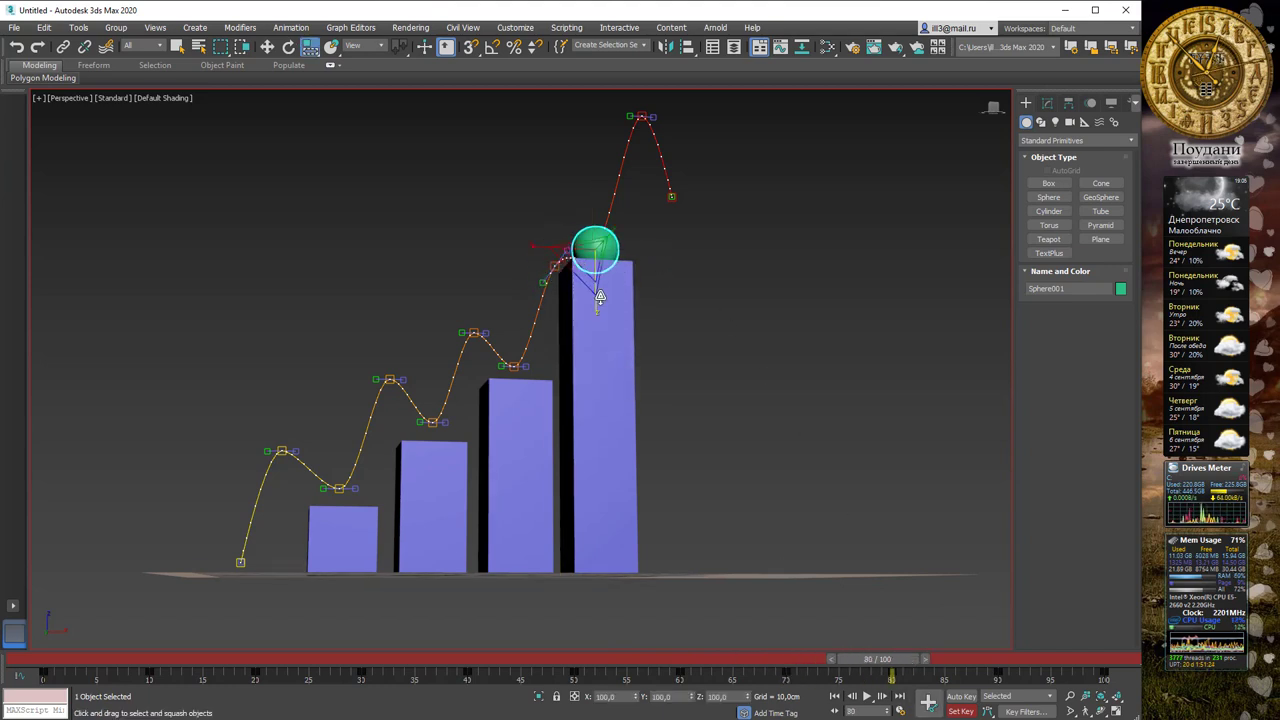
{"action": "left_click_drag", "start_coordinate": [597, 298], "coordinate": [597, 288]}
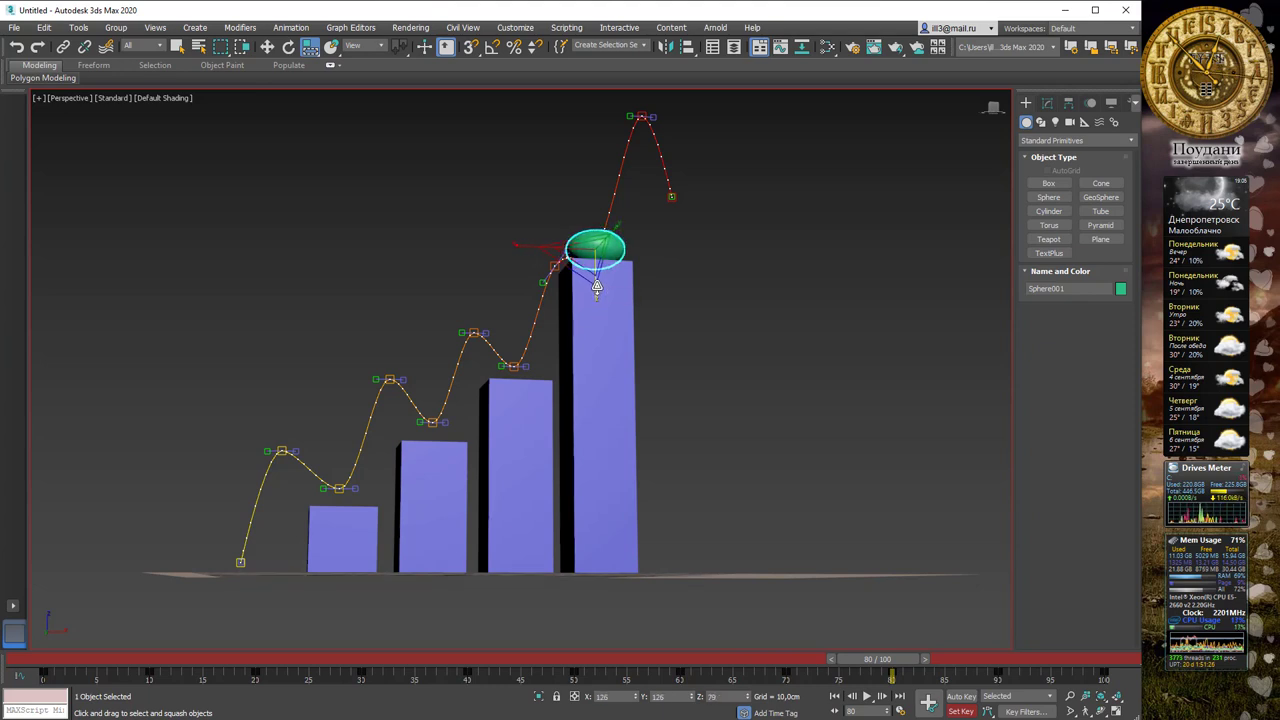
{"action": "left_click", "coordinate": [927, 703]}
{"action": "left_click_drag", "start_coordinate": [906, 659], "coordinate": [1006, 658]}
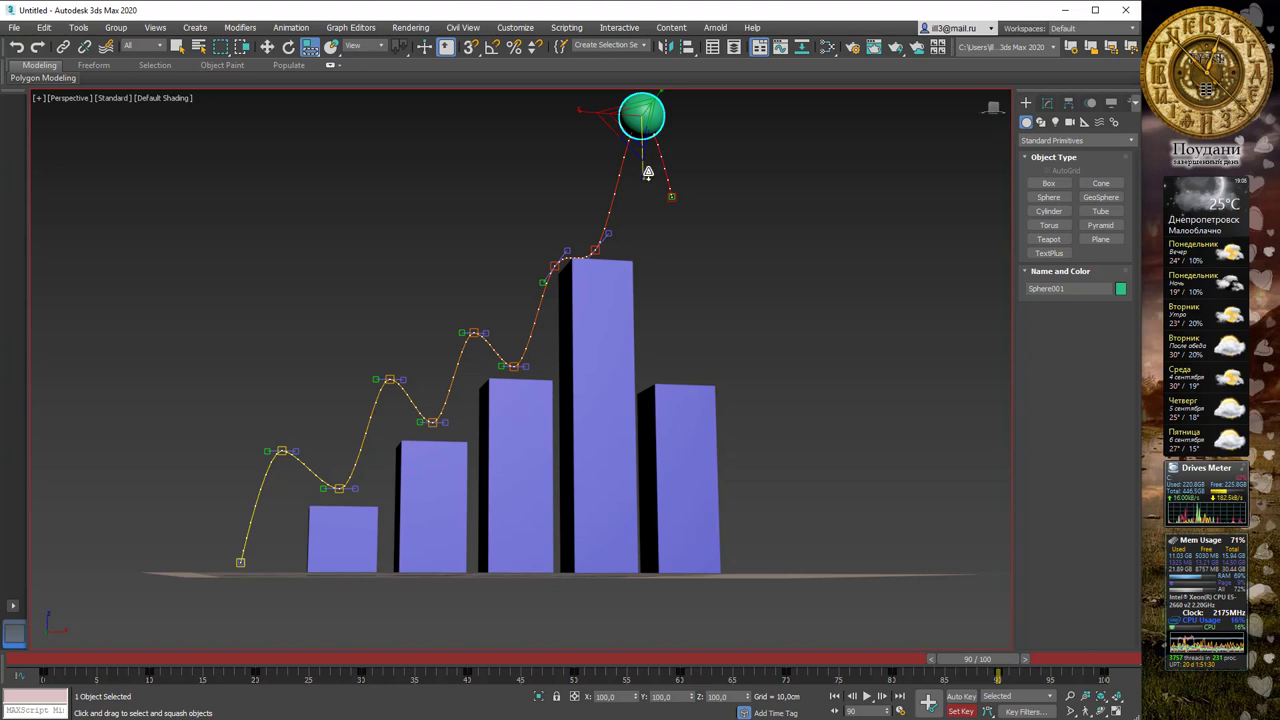
{"action": "left_click_drag", "start_coordinate": [645, 173], "coordinate": [643, 191]}
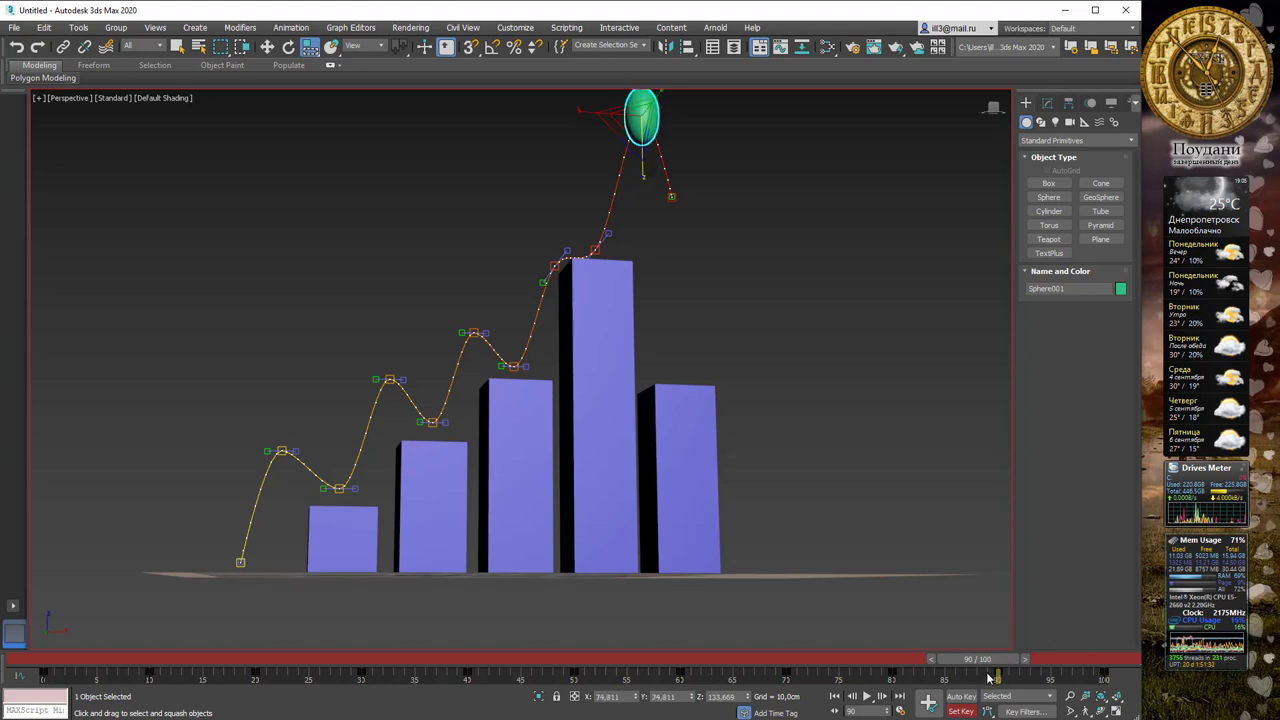
{"action": "left_click", "coordinate": [927, 703]}
{"action": "left_click_drag", "start_coordinate": [978, 659], "coordinate": [1088, 659]}
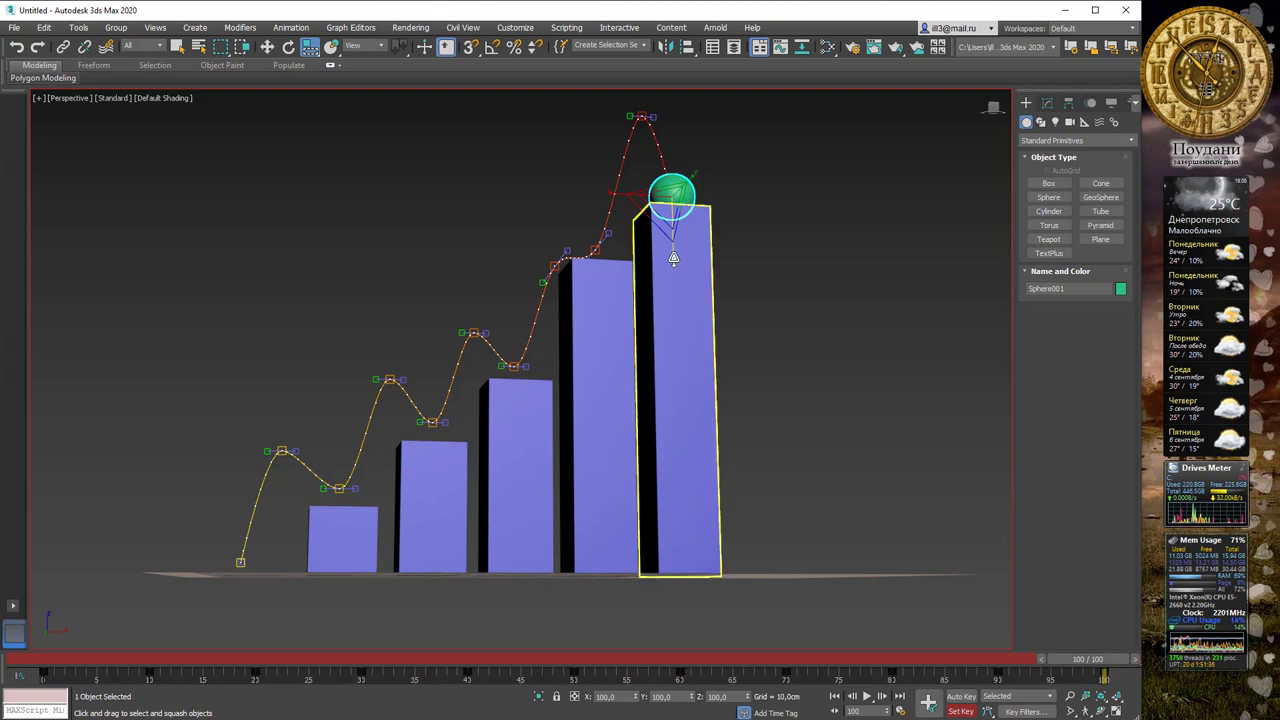
{"action": "left_click_drag", "start_coordinate": [674, 250], "coordinate": [689, 272]}
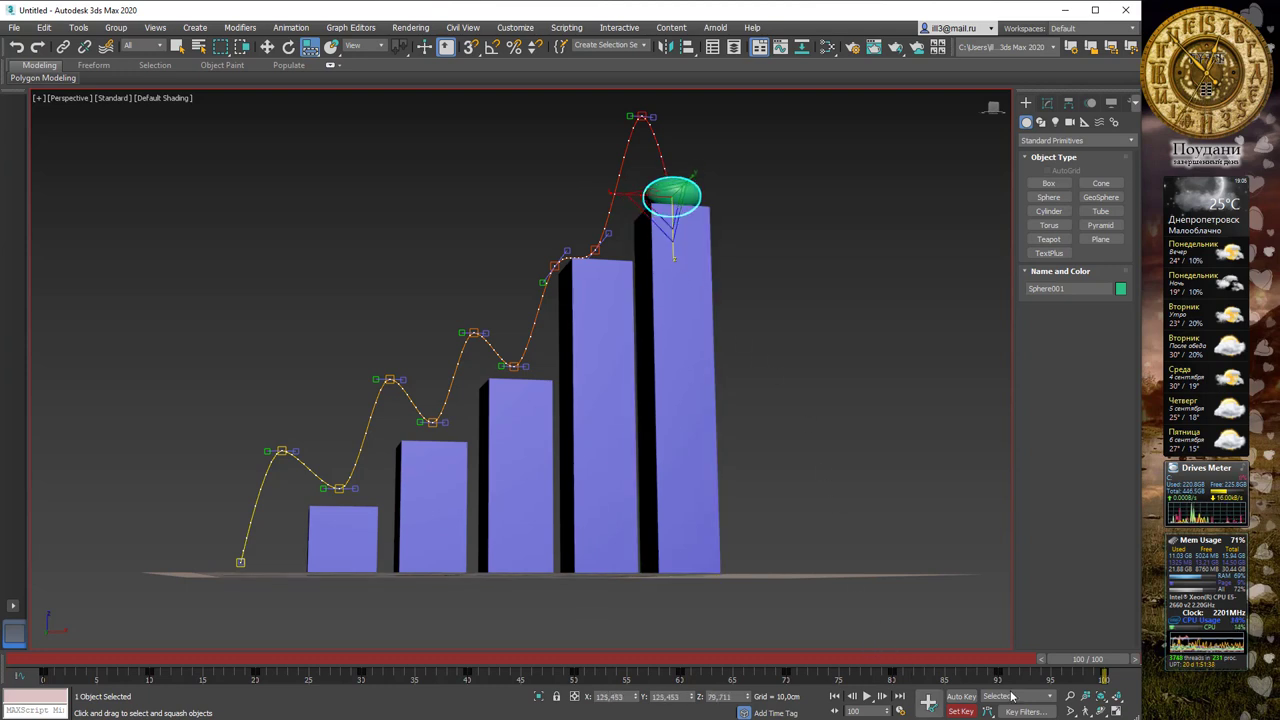
{"action": "middle_click_drag", "start_coordinate": [718, 301], "coordinate": [734, 332], "text": "alt"}
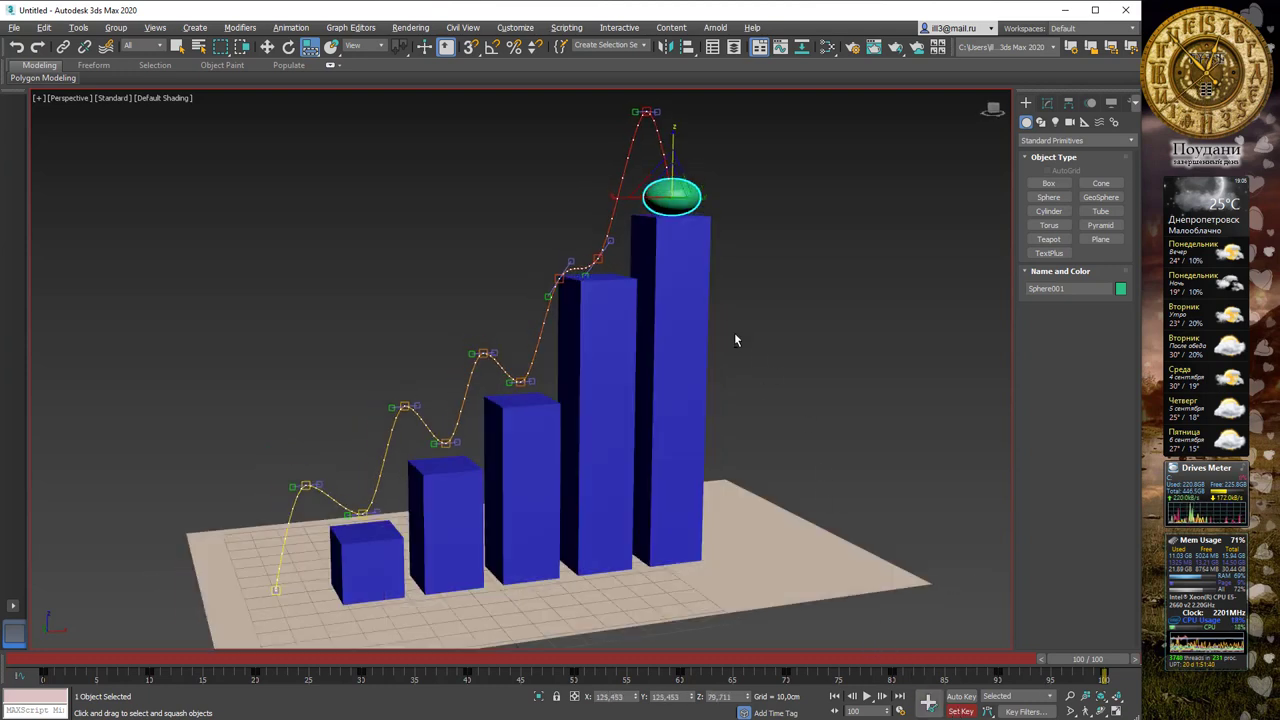
Step: Play the hopping animation, stop it, rewind to frame 0 and turn off Set Key mode
{"action": "left_click", "coordinate": [865, 698]}
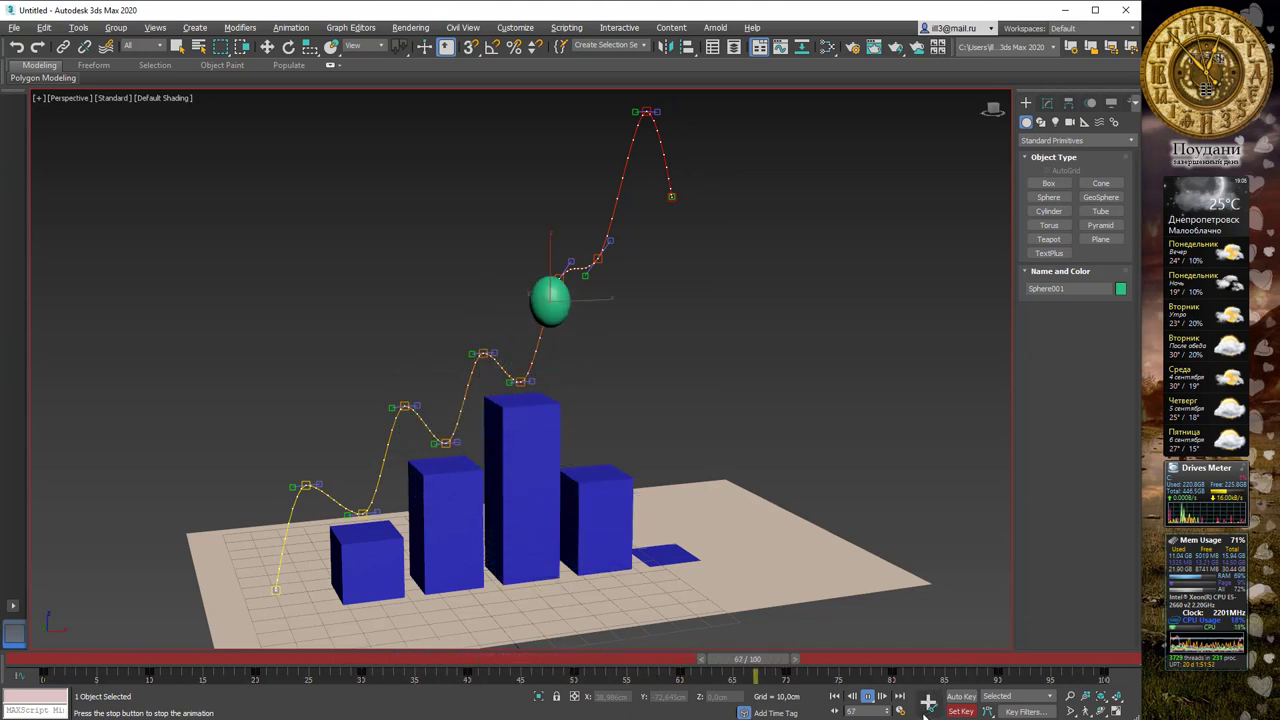
{"action": "left_click", "coordinate": [867, 696]}
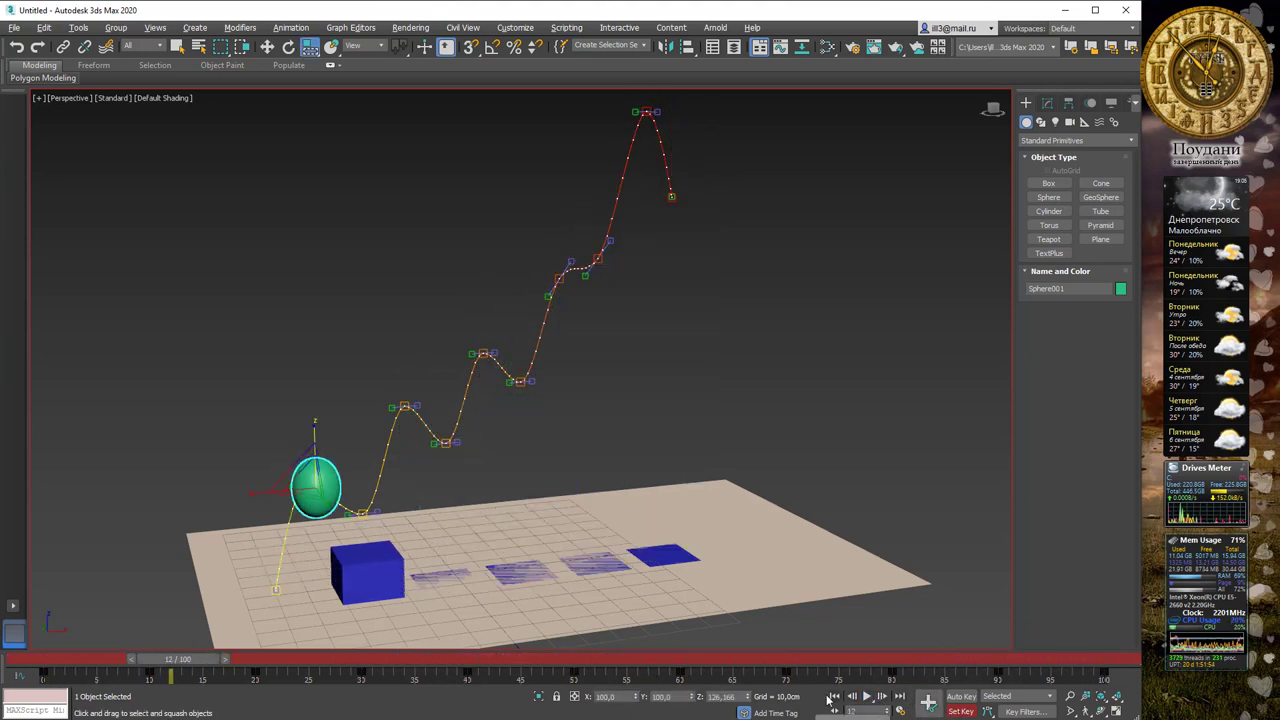
{"action": "left_click", "coordinate": [835, 697]}
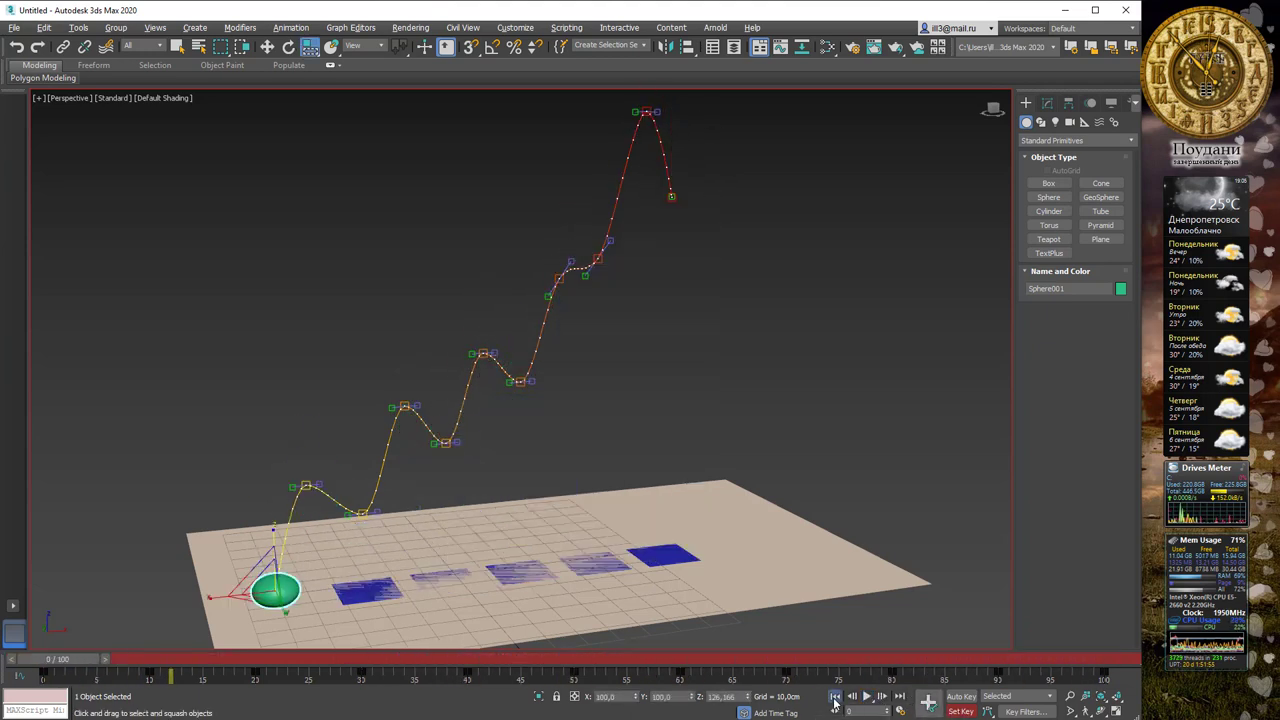
{"action": "left_click", "coordinate": [958, 712]}
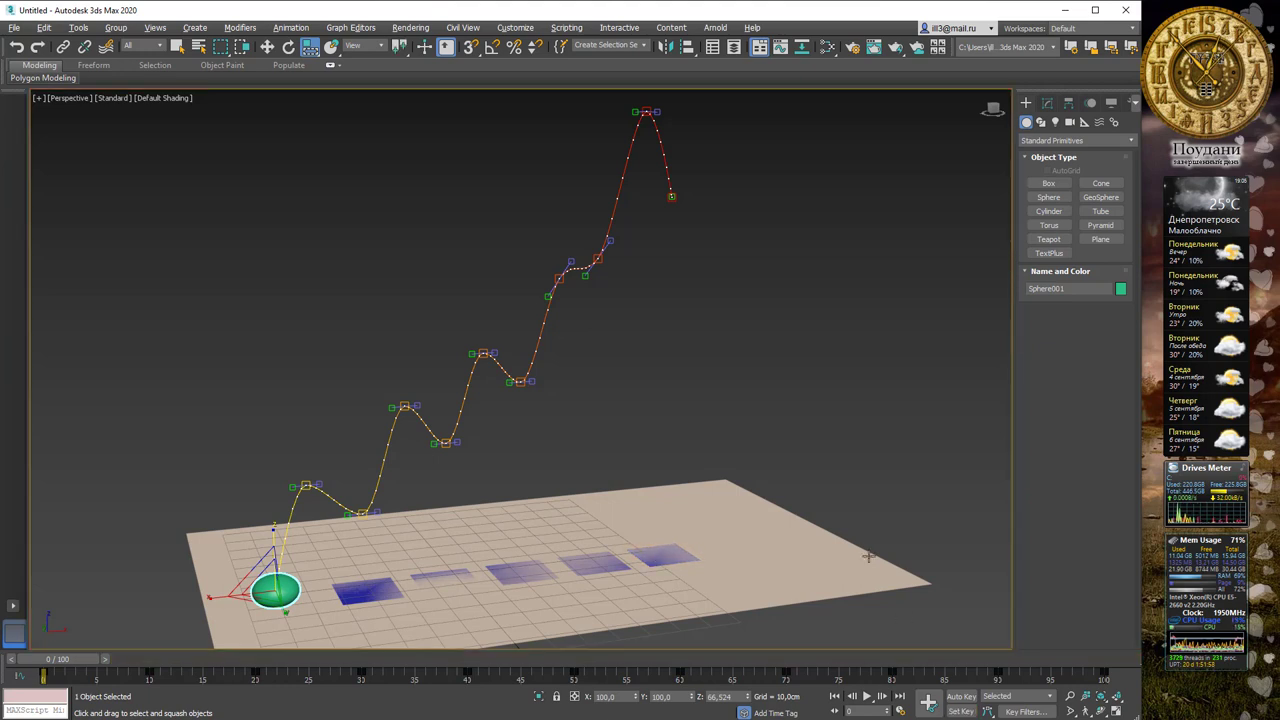
Step: In Render Setup, save the render output as AVI file 'лабаротна 1 б.avi' on the Desktop
{"action": "left_click", "coordinate": [852, 49]}
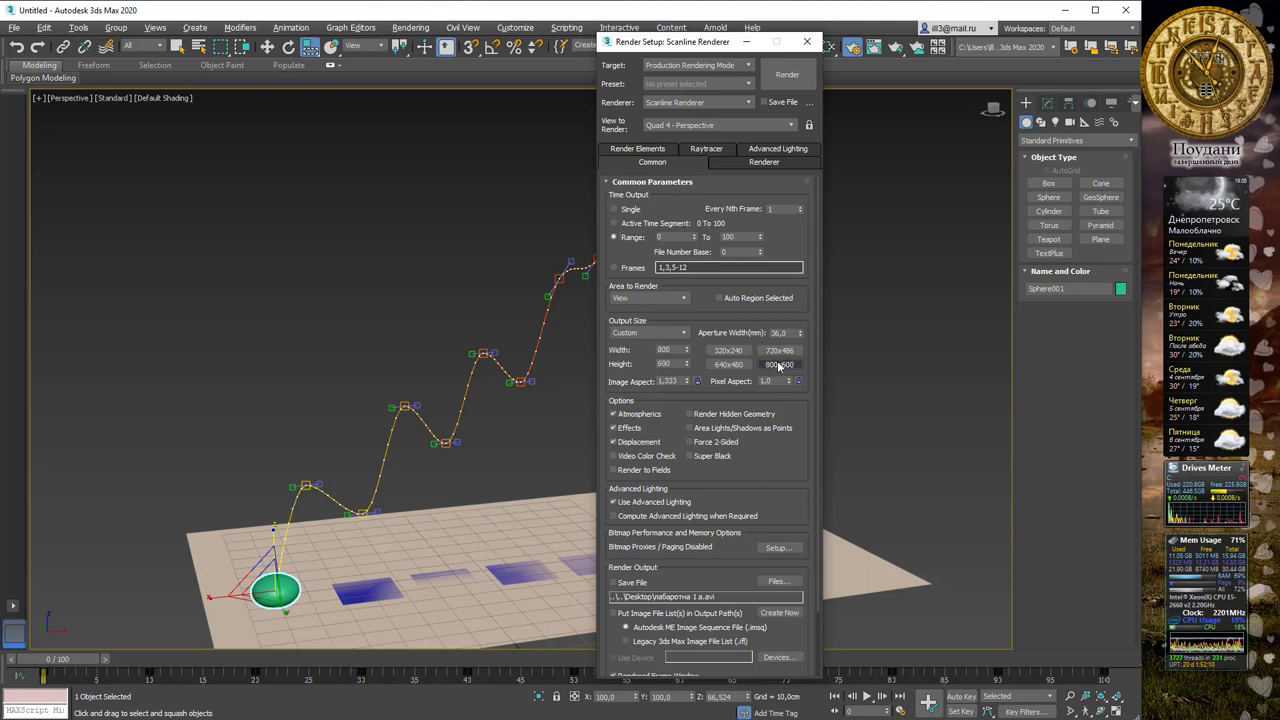
{"action": "scroll", "coordinate": [776, 500], "scroll_direction": "down", "scroll_amount": 2}
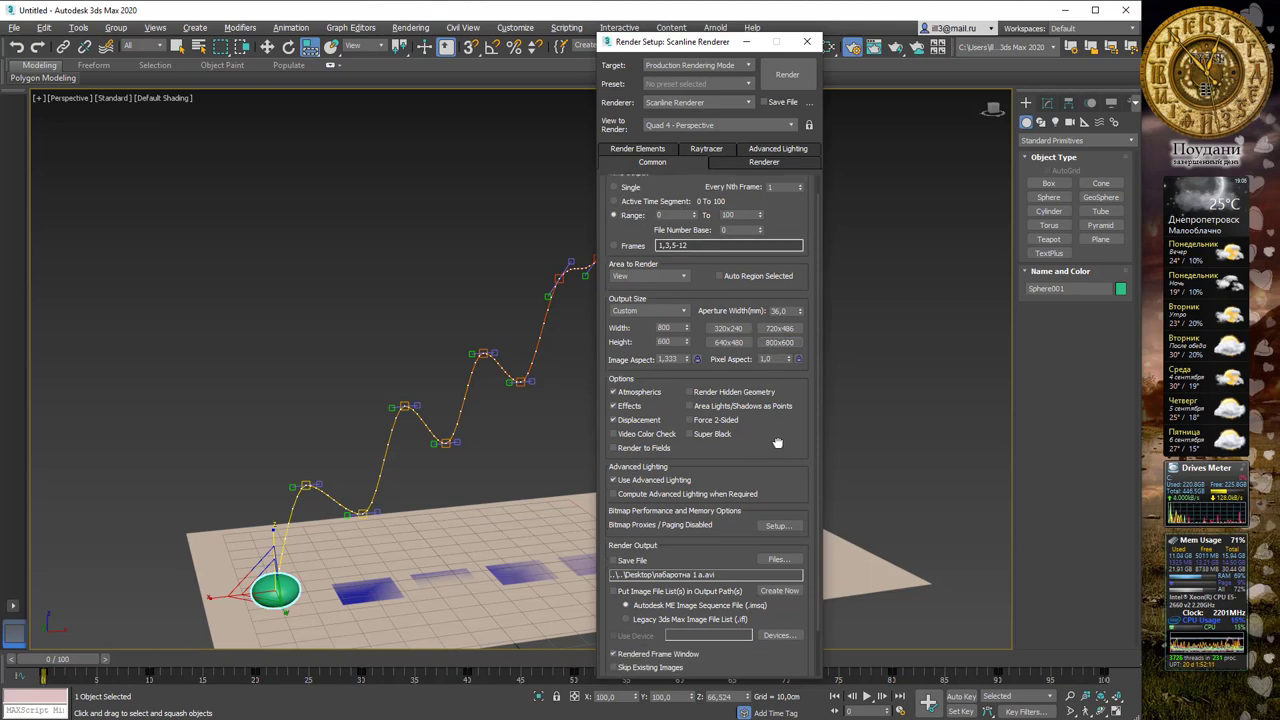
{"action": "left_click", "coordinate": [782, 551]}
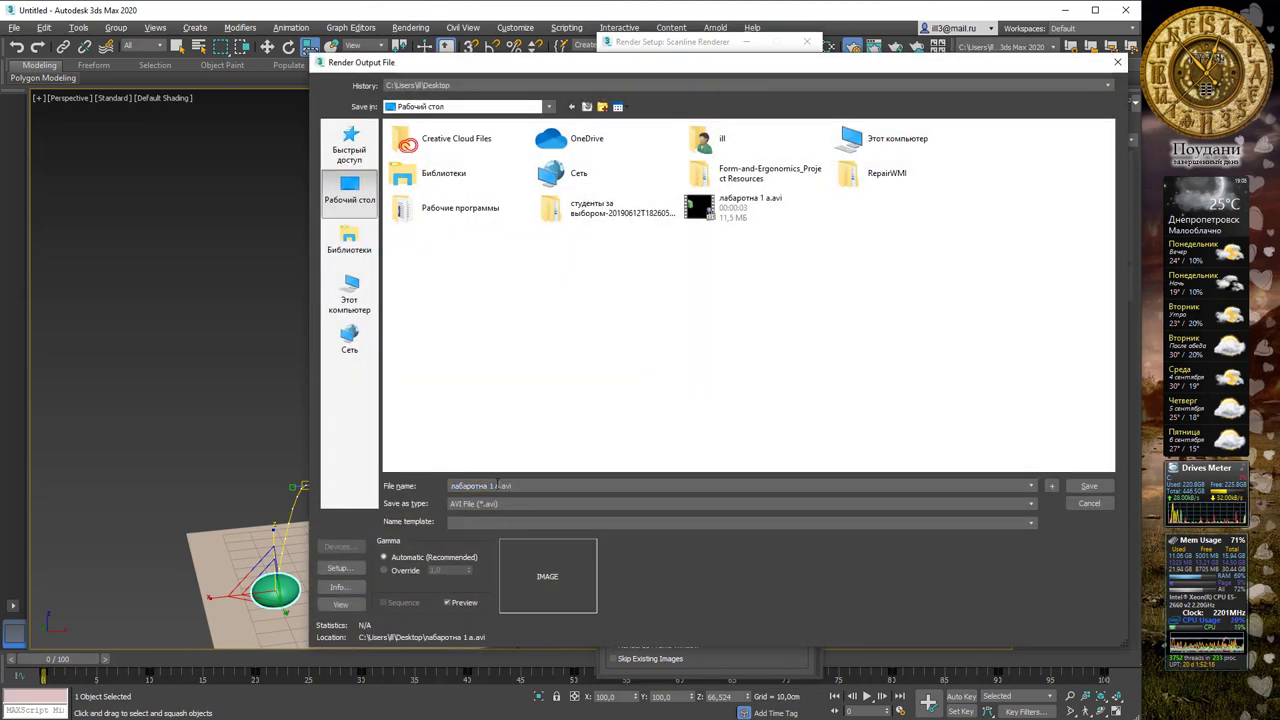
{"action": "left_click", "coordinate": [497, 487]}
{"action": "type", "text": "б"}
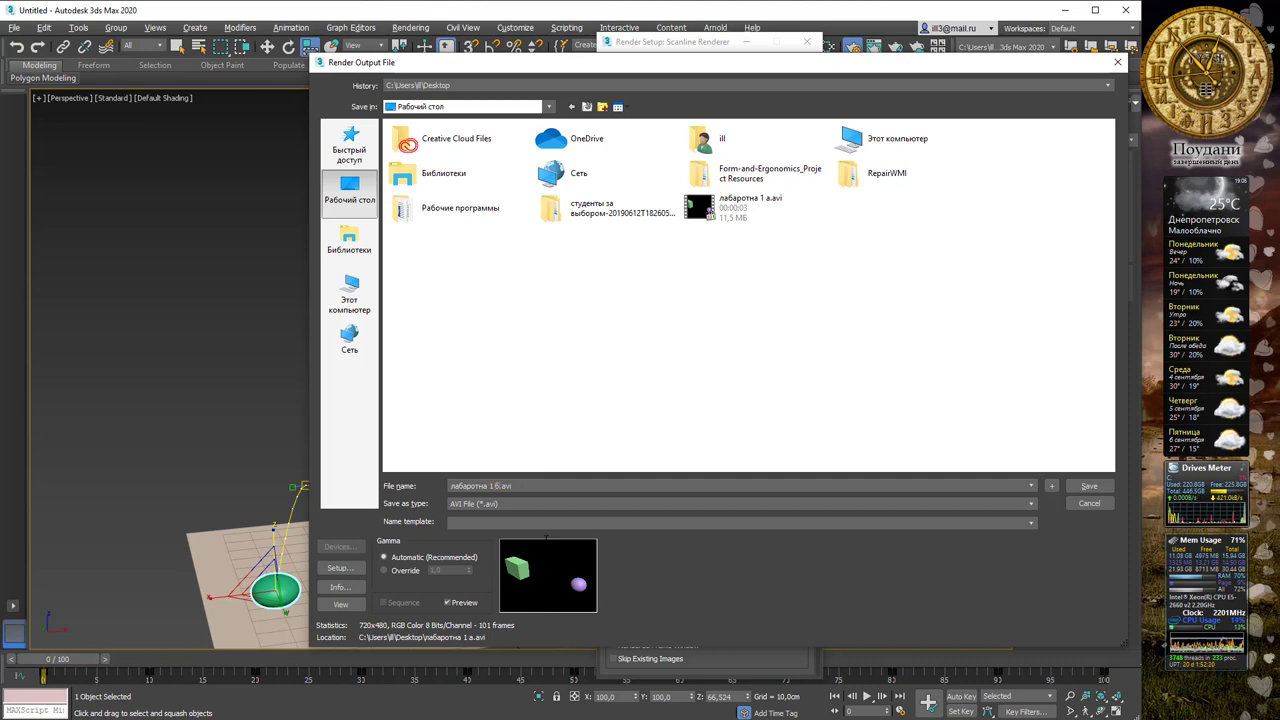
{"action": "left_click", "coordinate": [562, 504]}
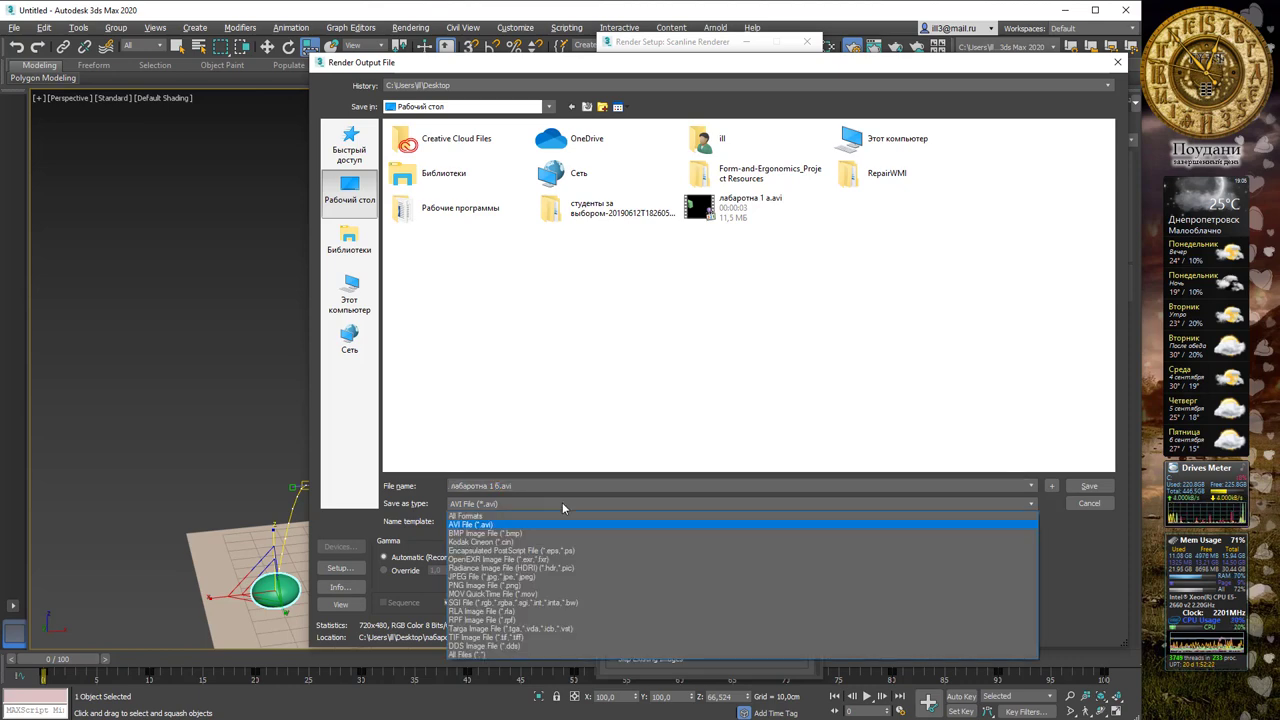
{"action": "left_click", "coordinate": [562, 504]}
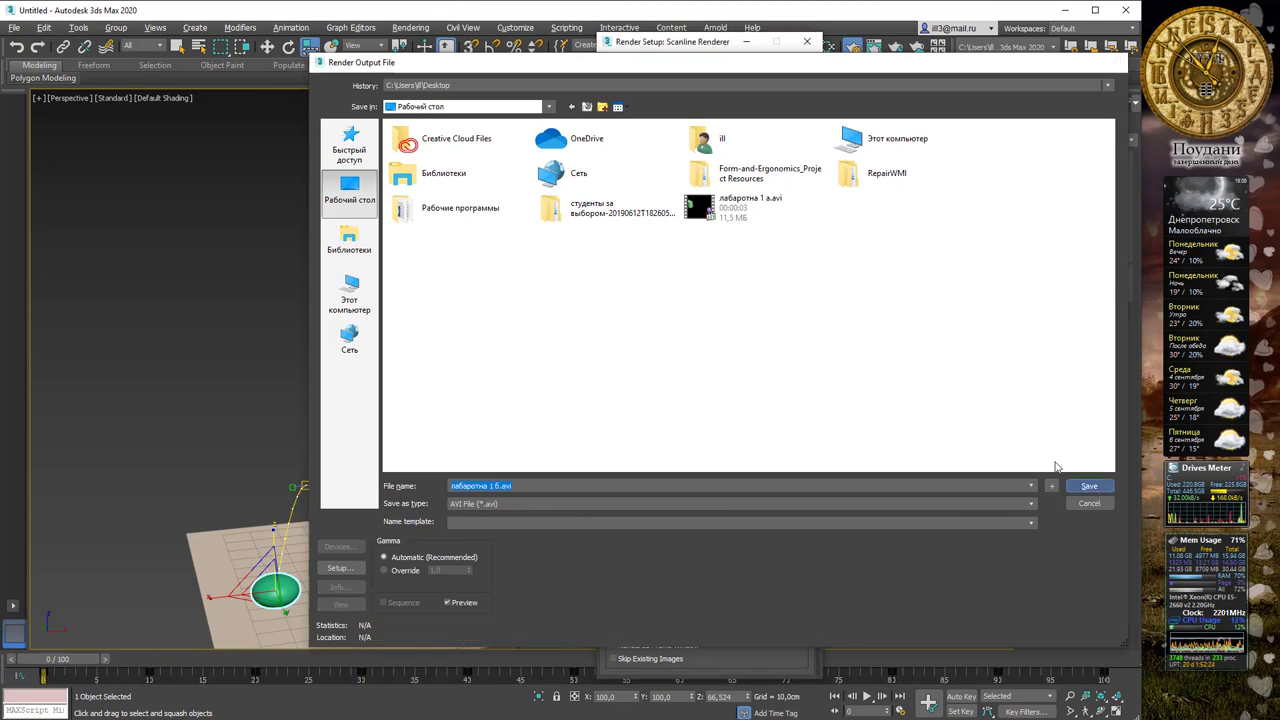
{"action": "left_click", "coordinate": [1085, 487]}
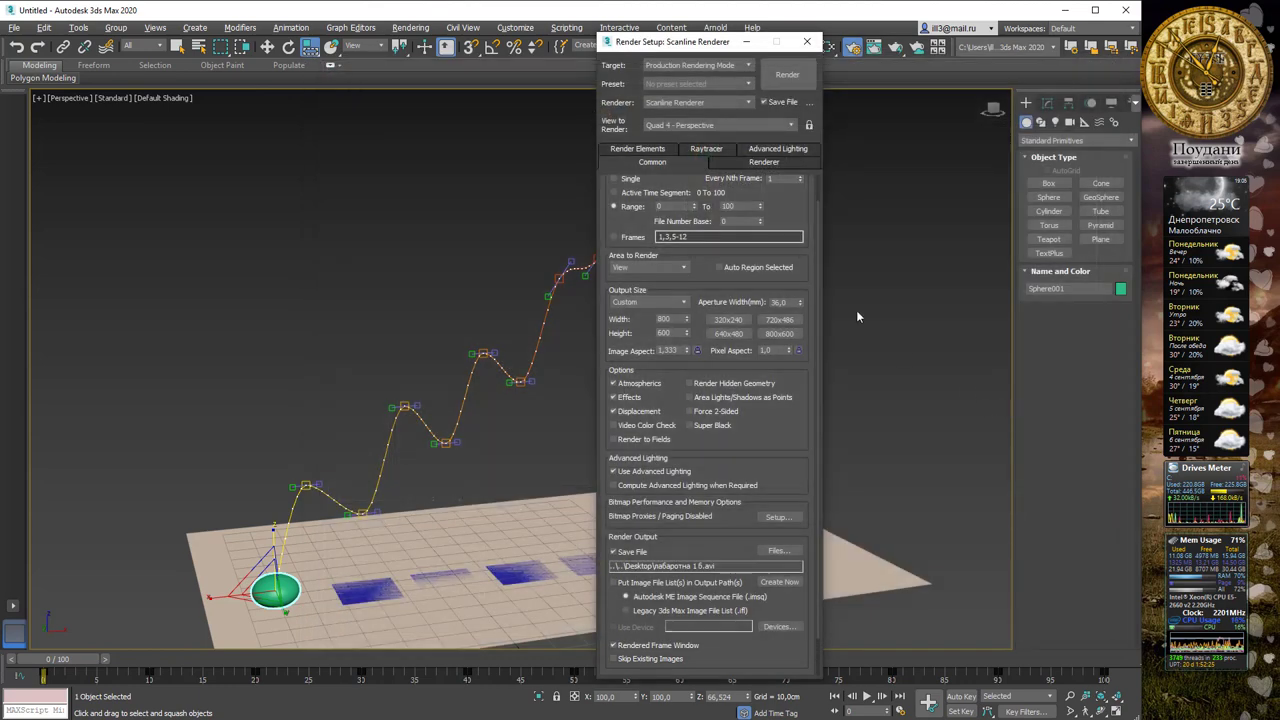
Step: Render frames 0–100 to 'лабаротна 1 б.avi', then close the Rendered Frame Window and Render Setup
{"action": "left_click", "coordinate": [778, 74]}
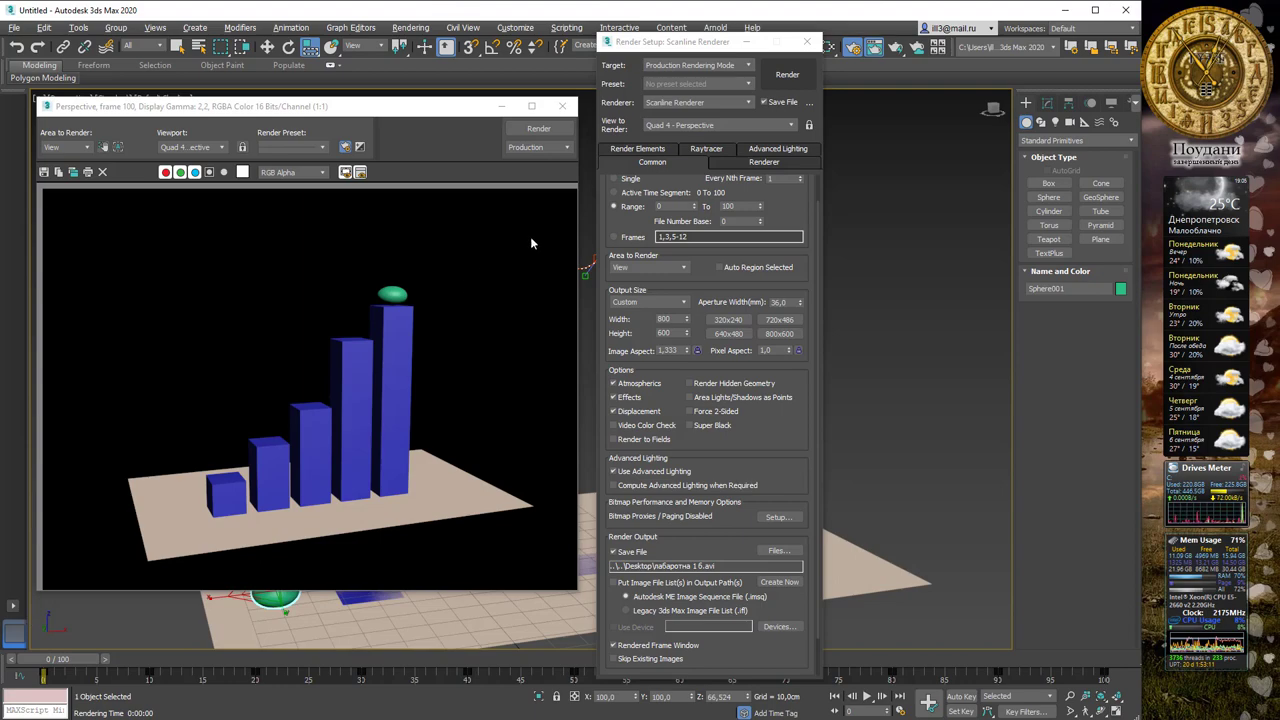
{"action": "left_click", "coordinate": [565, 108]}
{"action": "left_click", "coordinate": [1066, 9]}
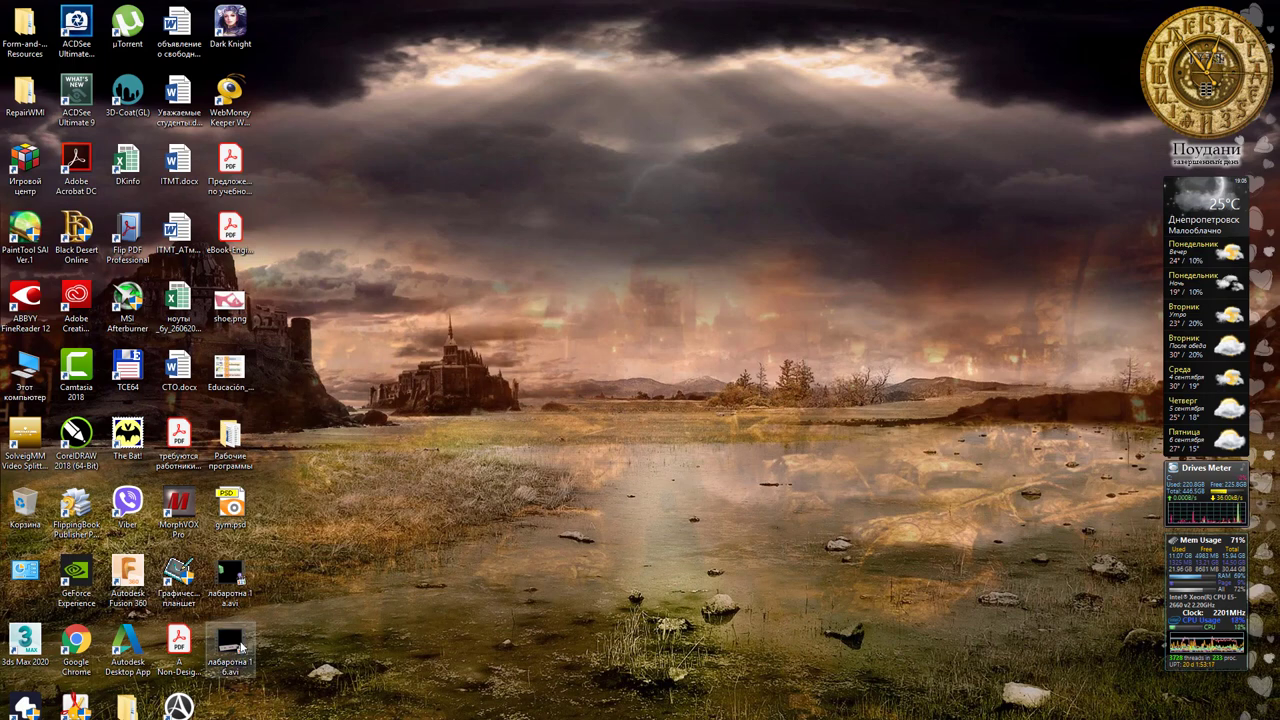
Step: Play 'лабаротна 1 б.avi' from the desktop in Media Player Classic
{"action": "double_click", "coordinate": [230, 645]}
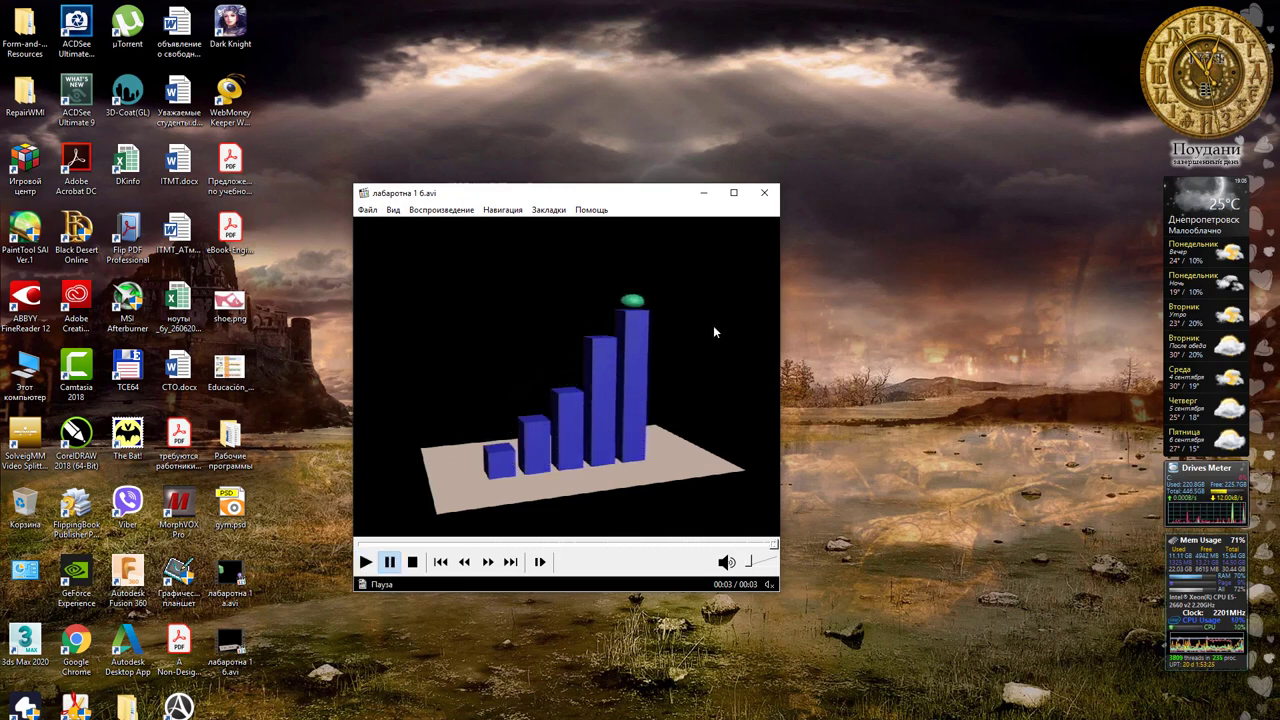
{"action": "left_click_drag", "start_coordinate": [609, 151], "coordinate": [625, 127]}
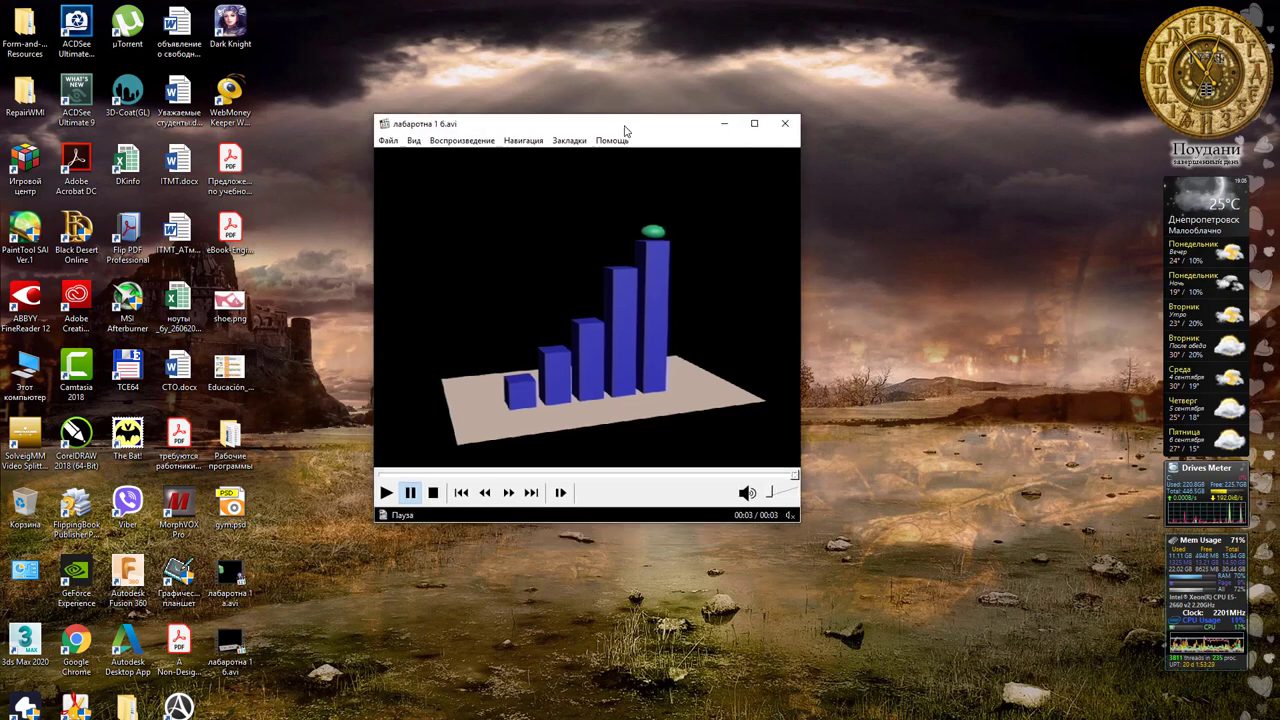